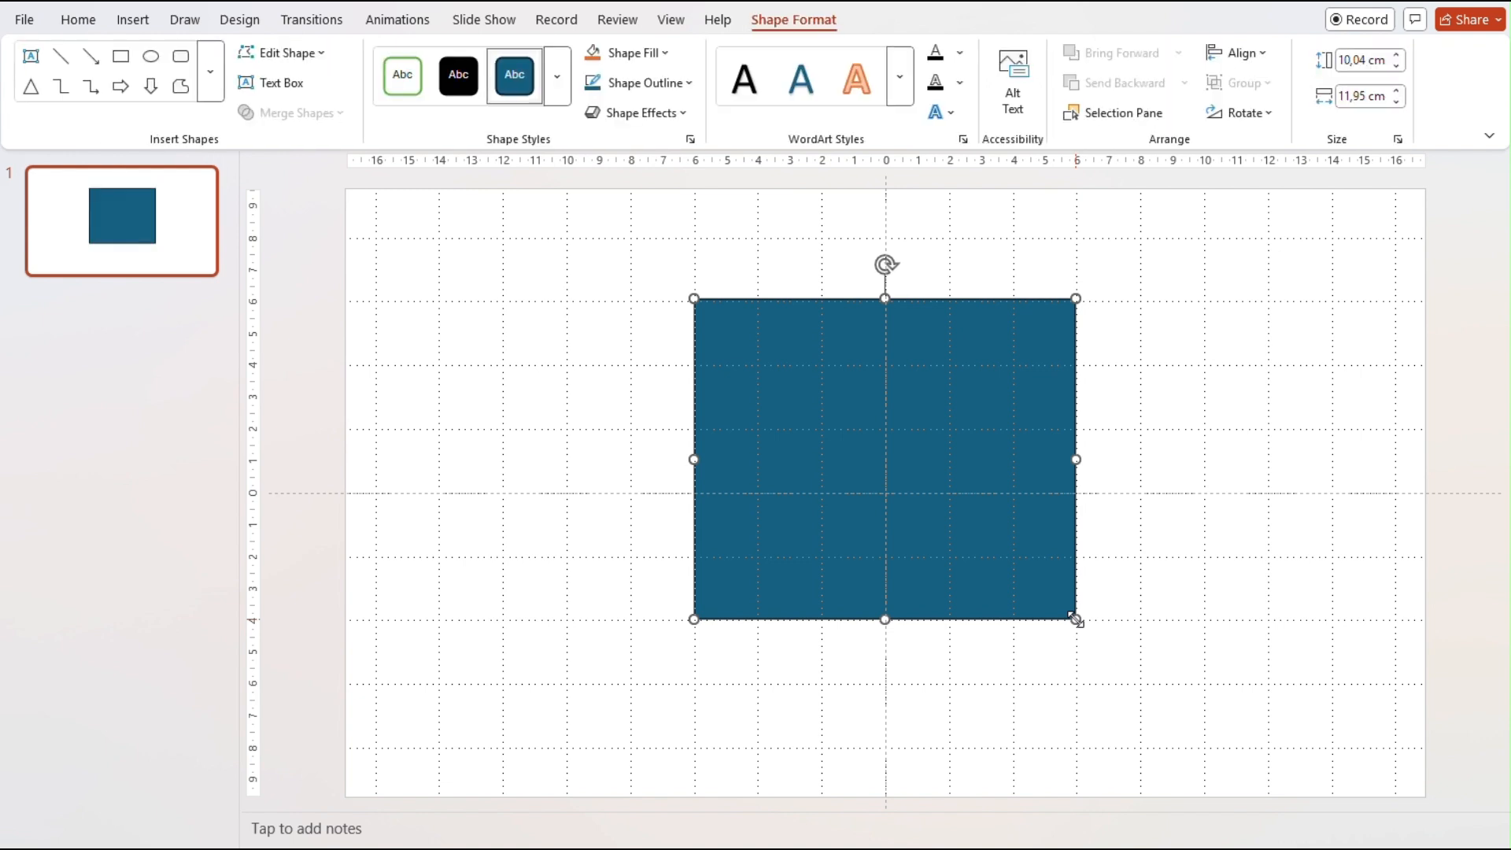
- Set the blue rectangle's height and width to 11 cm each and center it horizontally on the slide
click(1348, 61)
text(1)
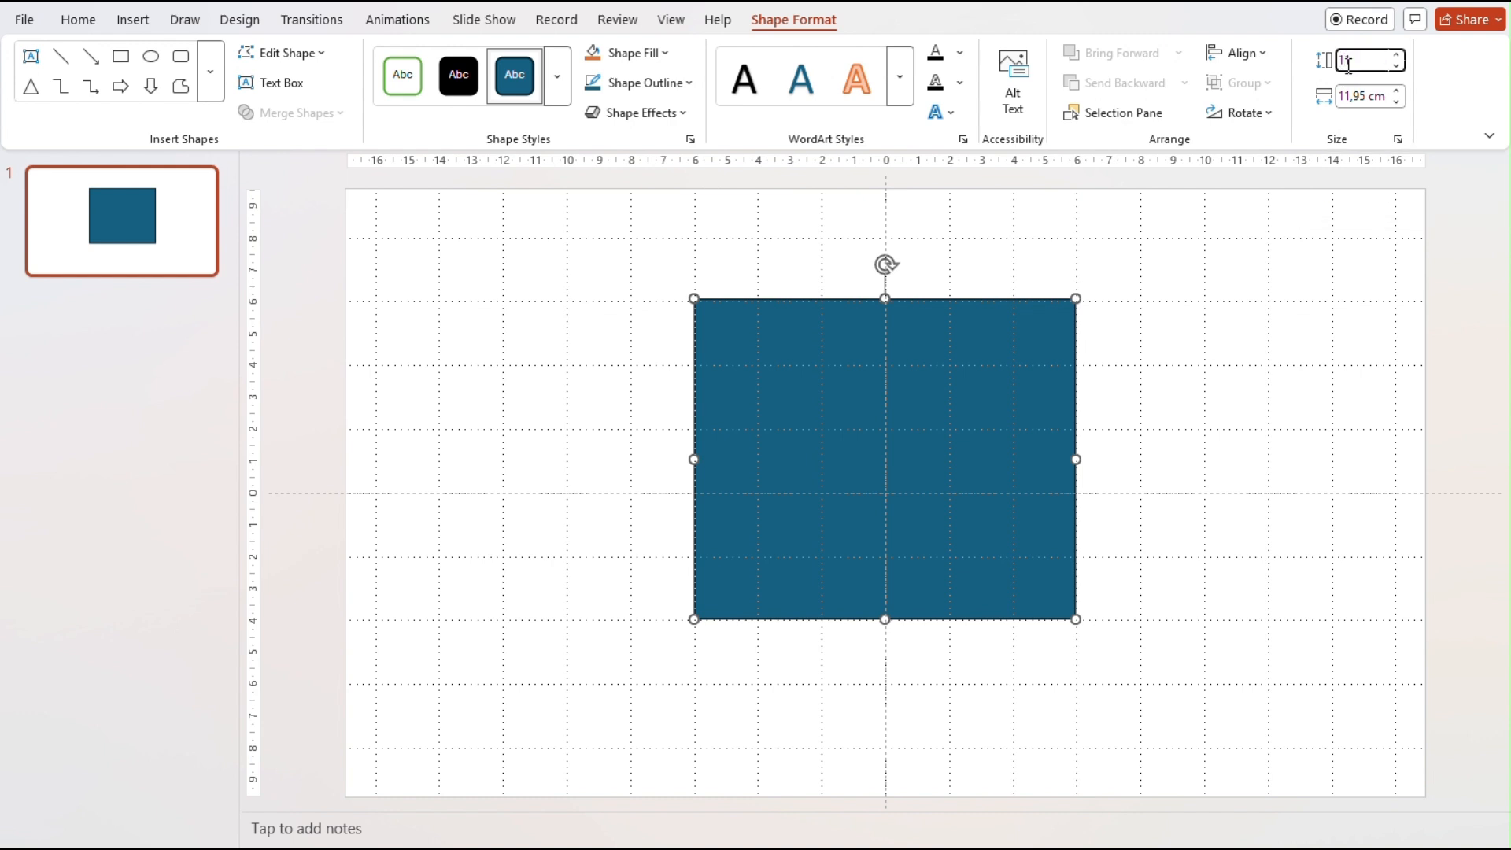
text(1)
key(Tab)
text(11)
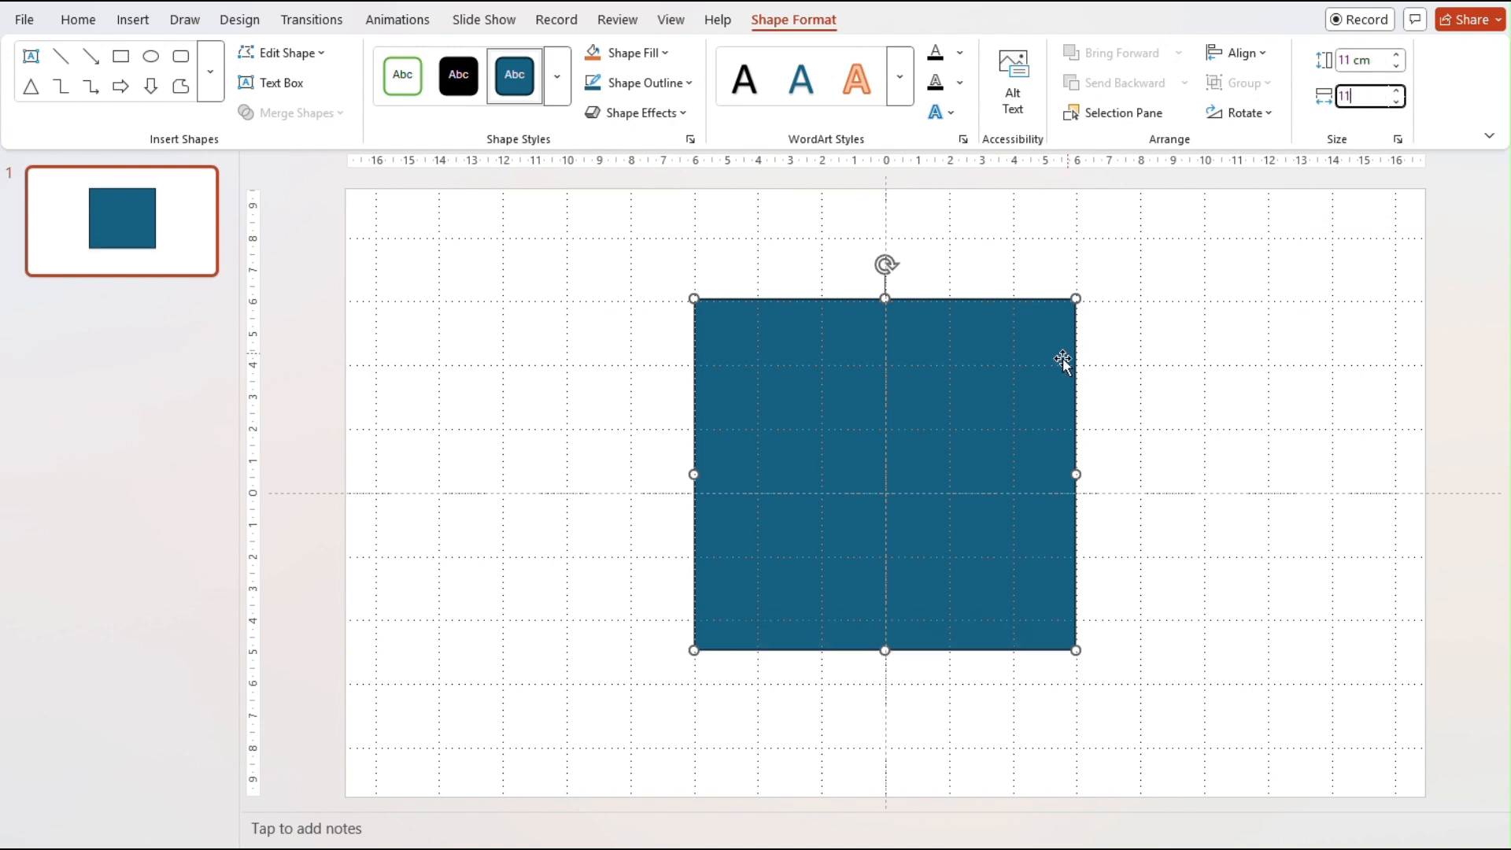
key(Return)
drag(937, 409, 955, 408)
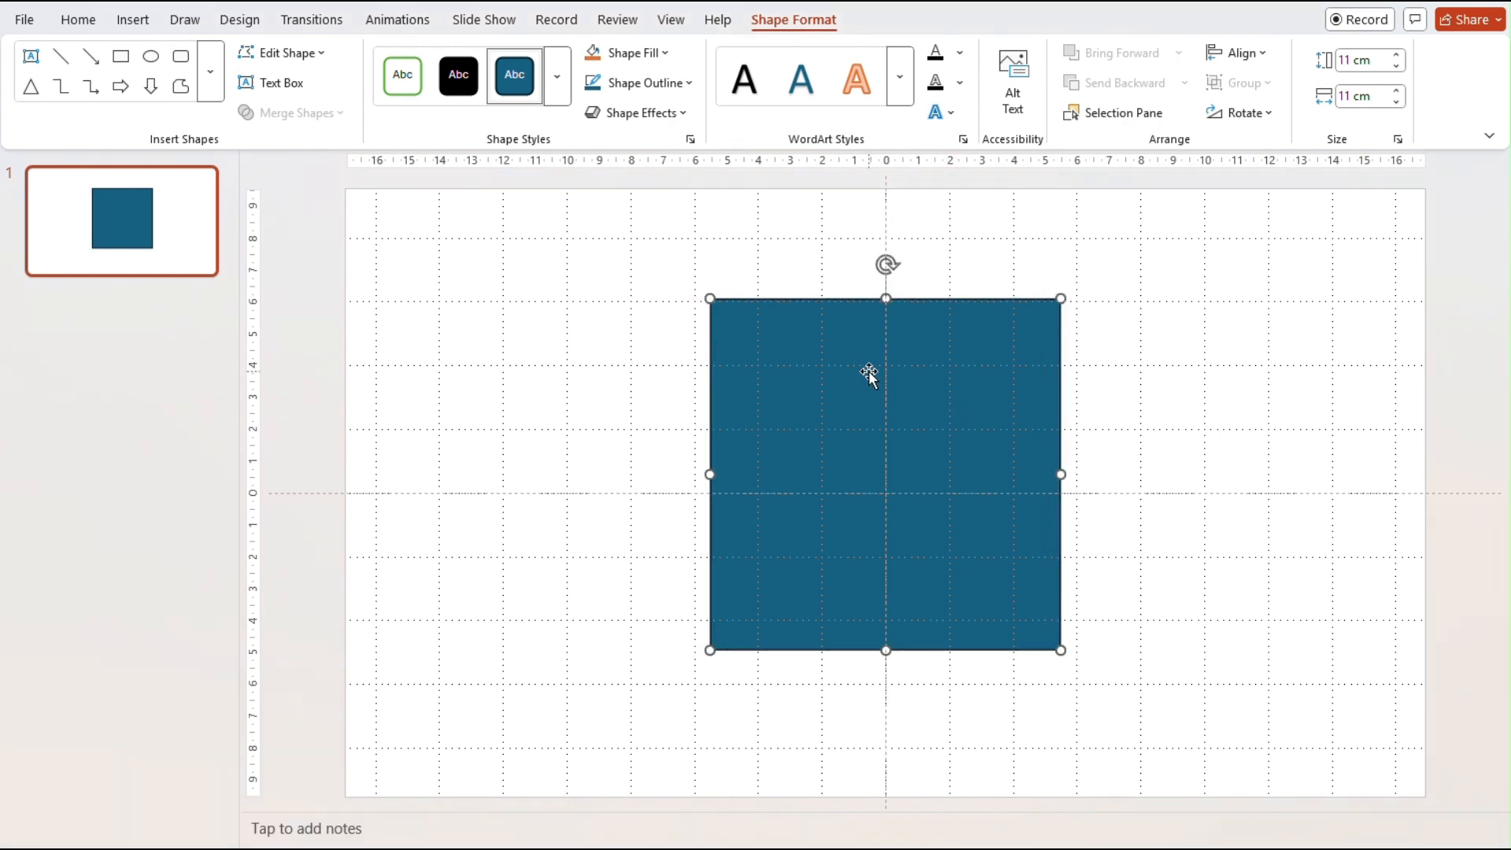
- Remove the outline from the blue square
click(691, 90)
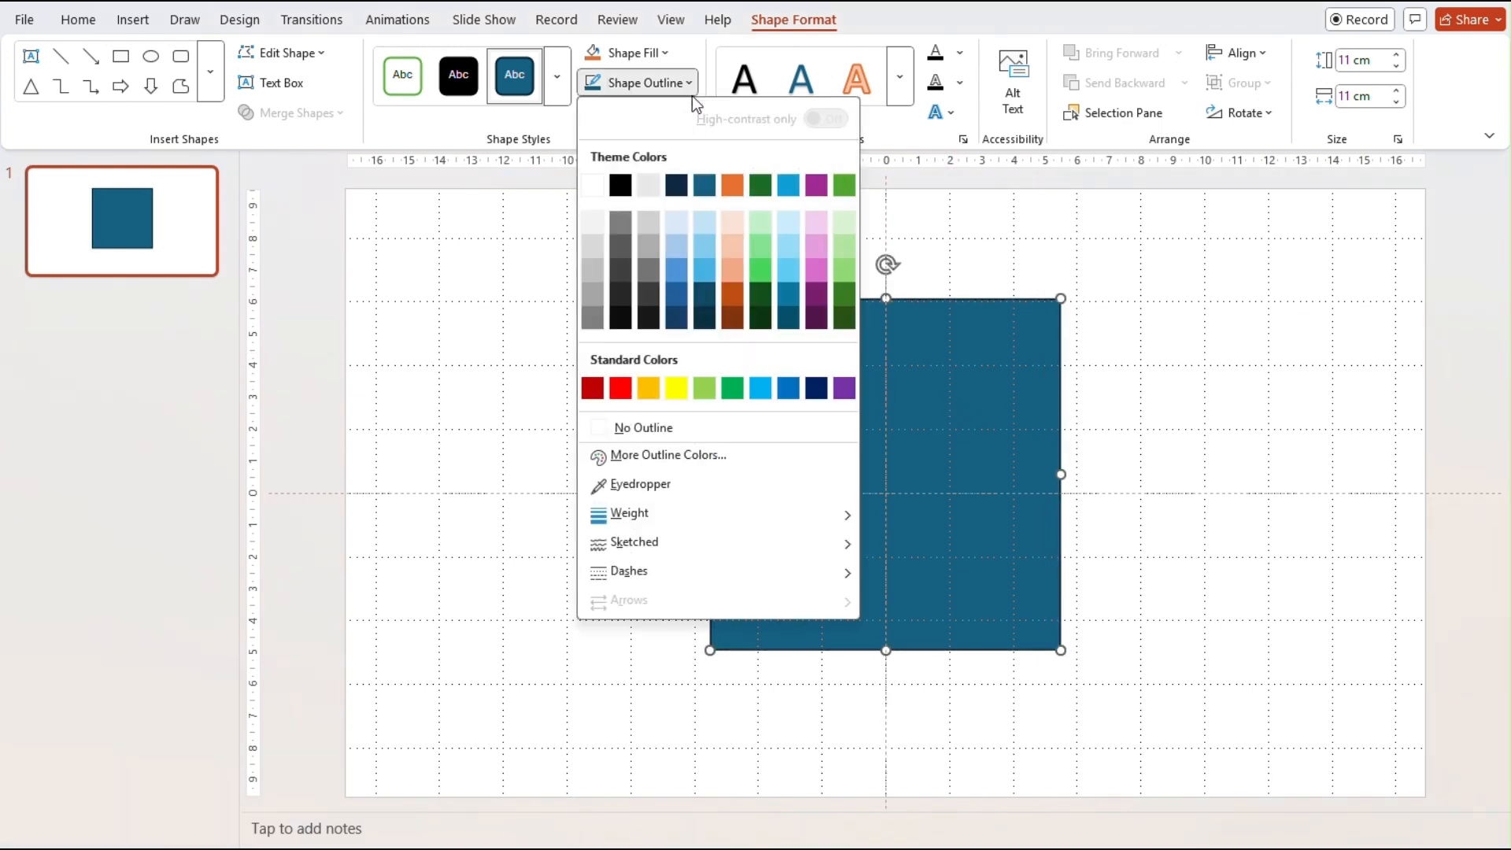
click(613, 429)
click(614, 432)
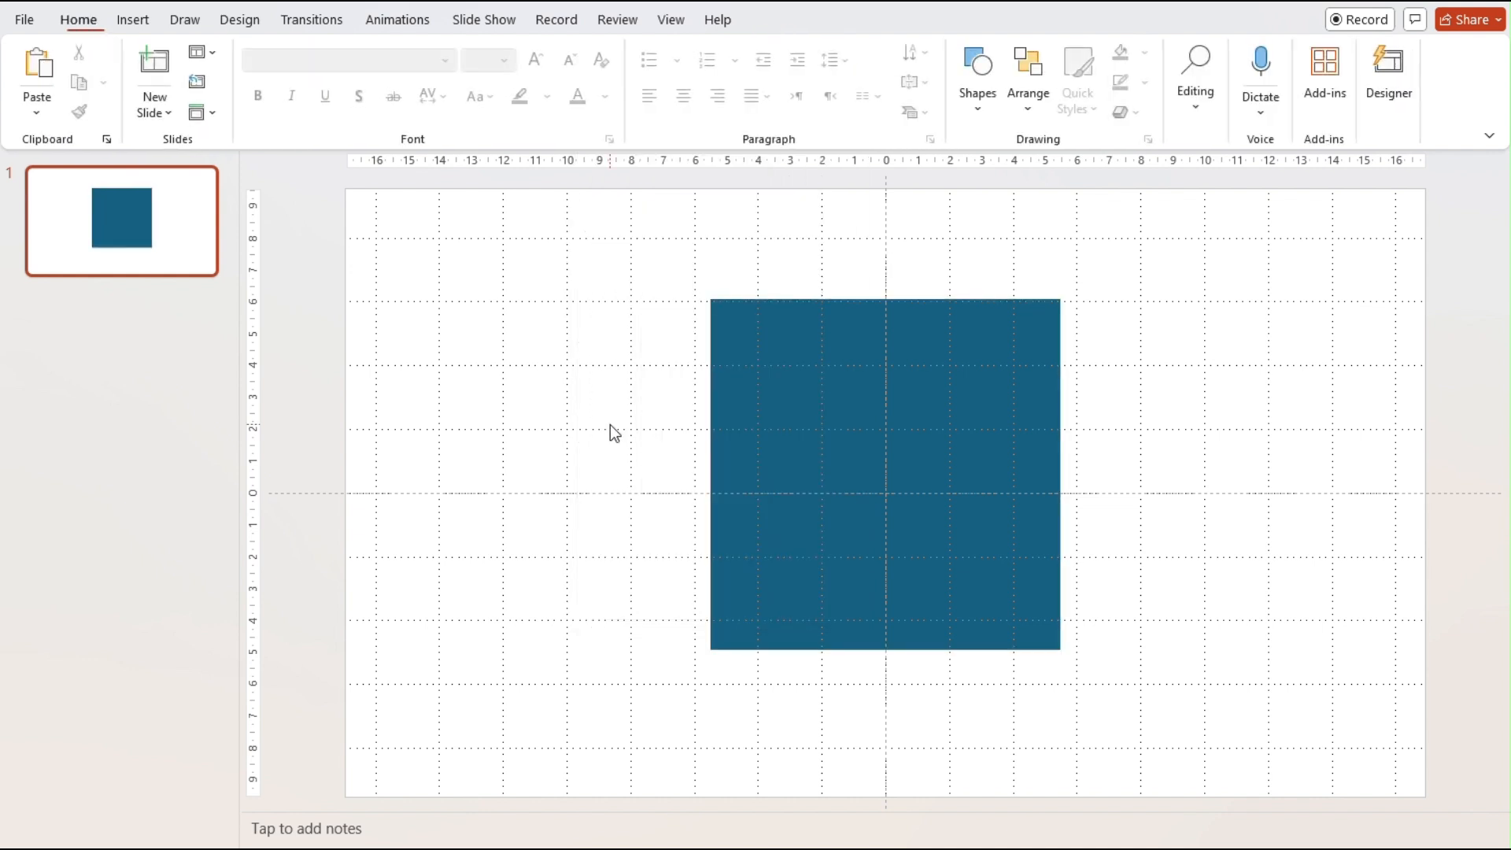
- Draw a tall, narrow rectangle beside the square's right edge, about 12.6 cm high and 1 cm wide
click(976, 103)
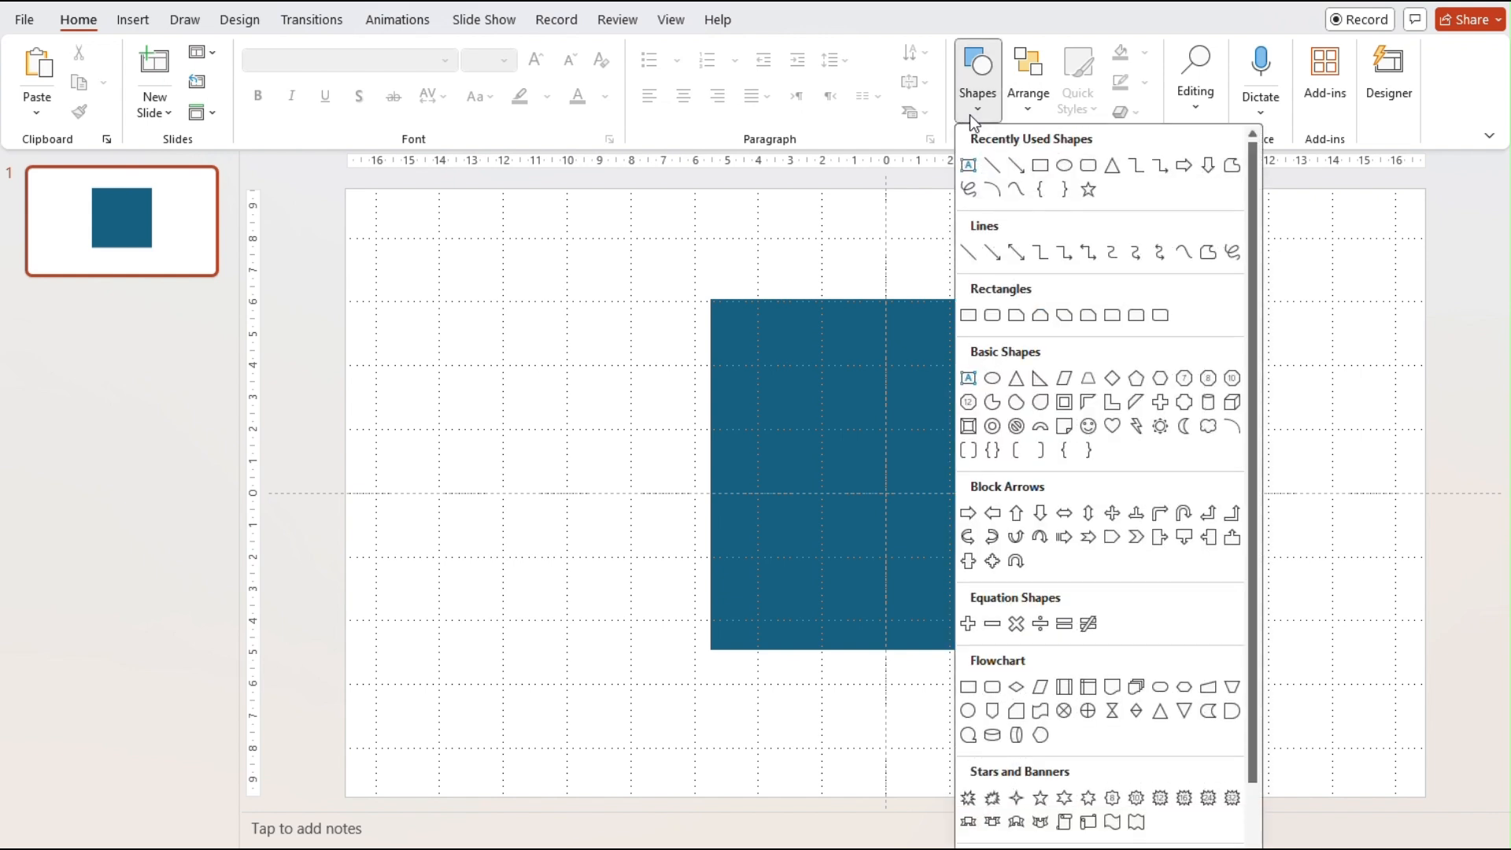
click(1041, 164)
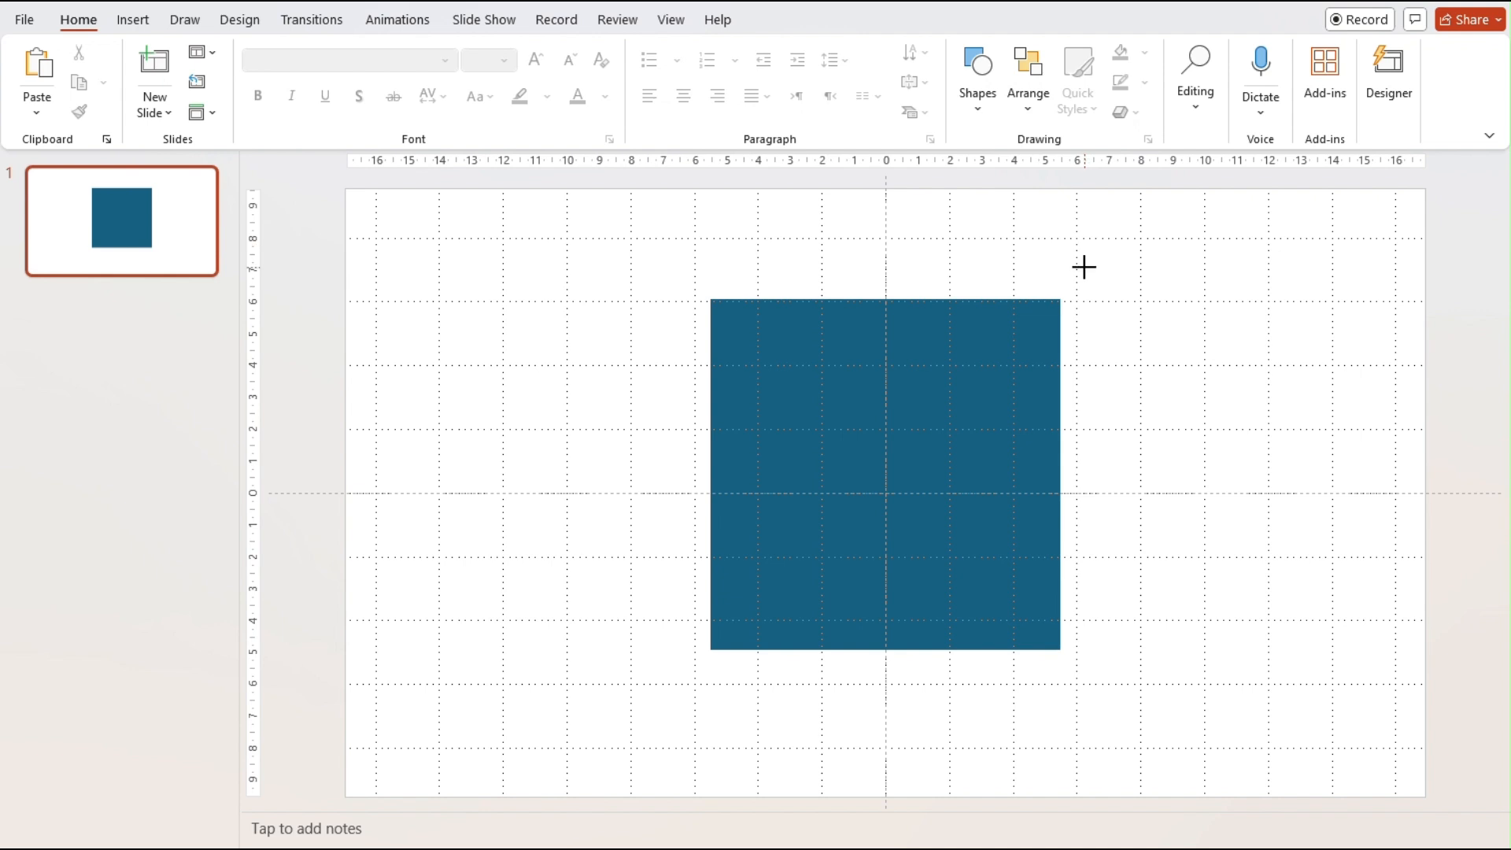
mouse_move(1083, 267)
mouse_down()
mouse_move(1076, 630)
mouse_move(1116, 671)
mouse_up()
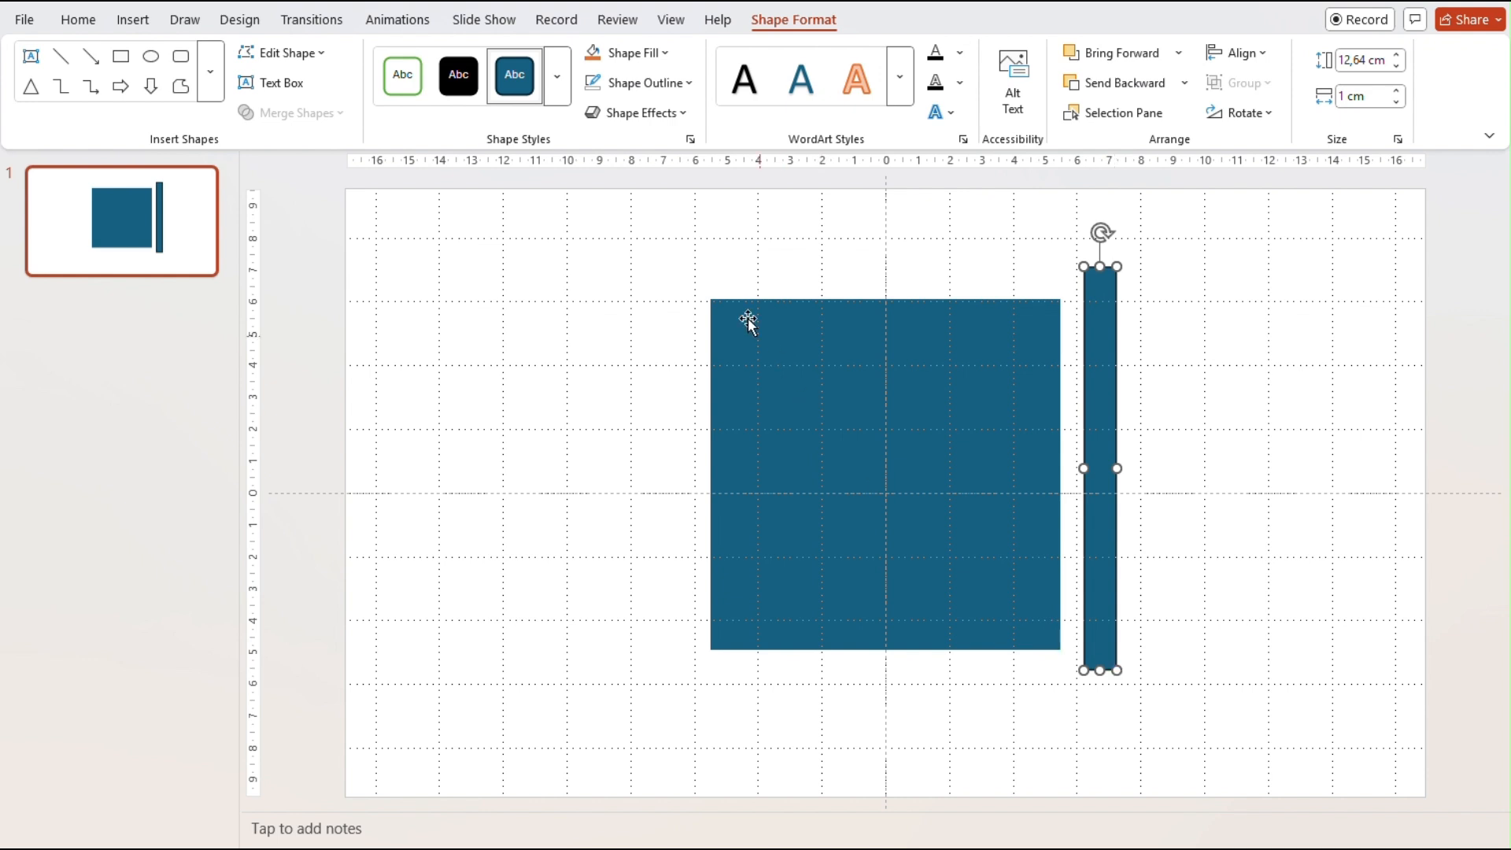
- Remove the narrow rectangle's outline and fill it with orange
click(687, 85)
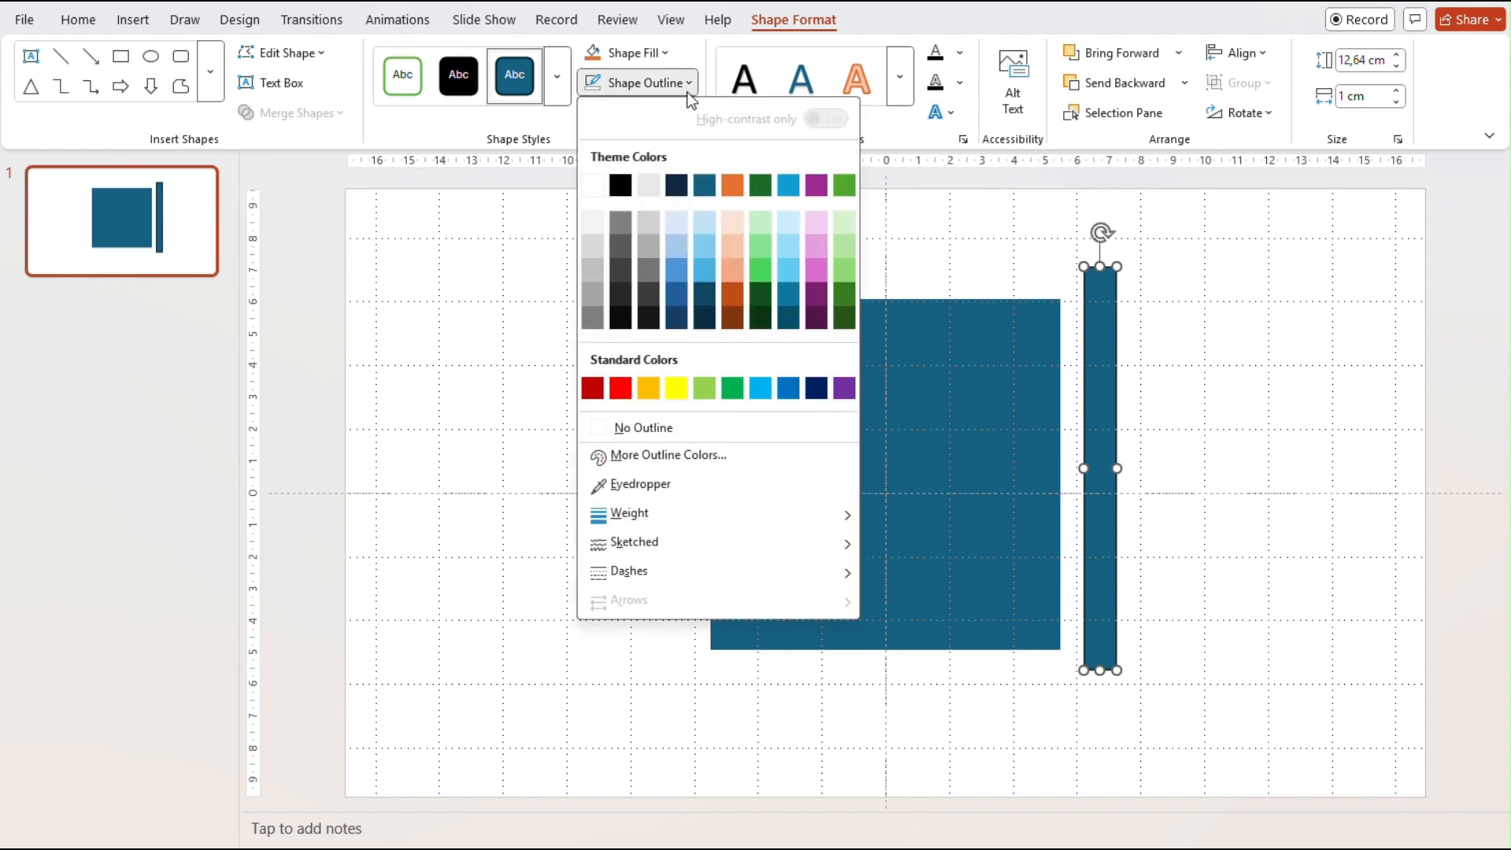
click(610, 428)
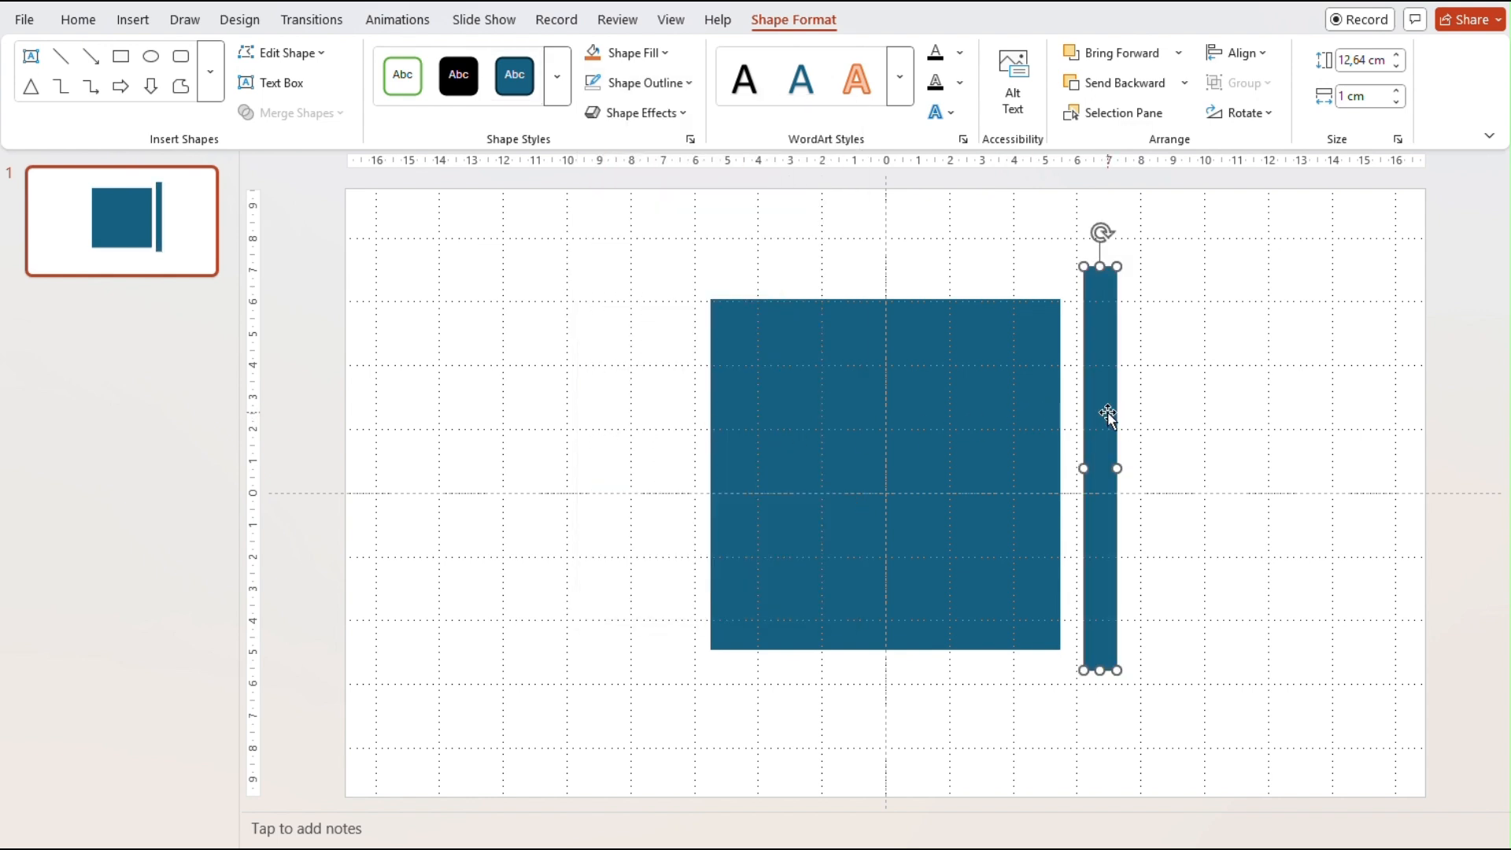
click(595, 54)
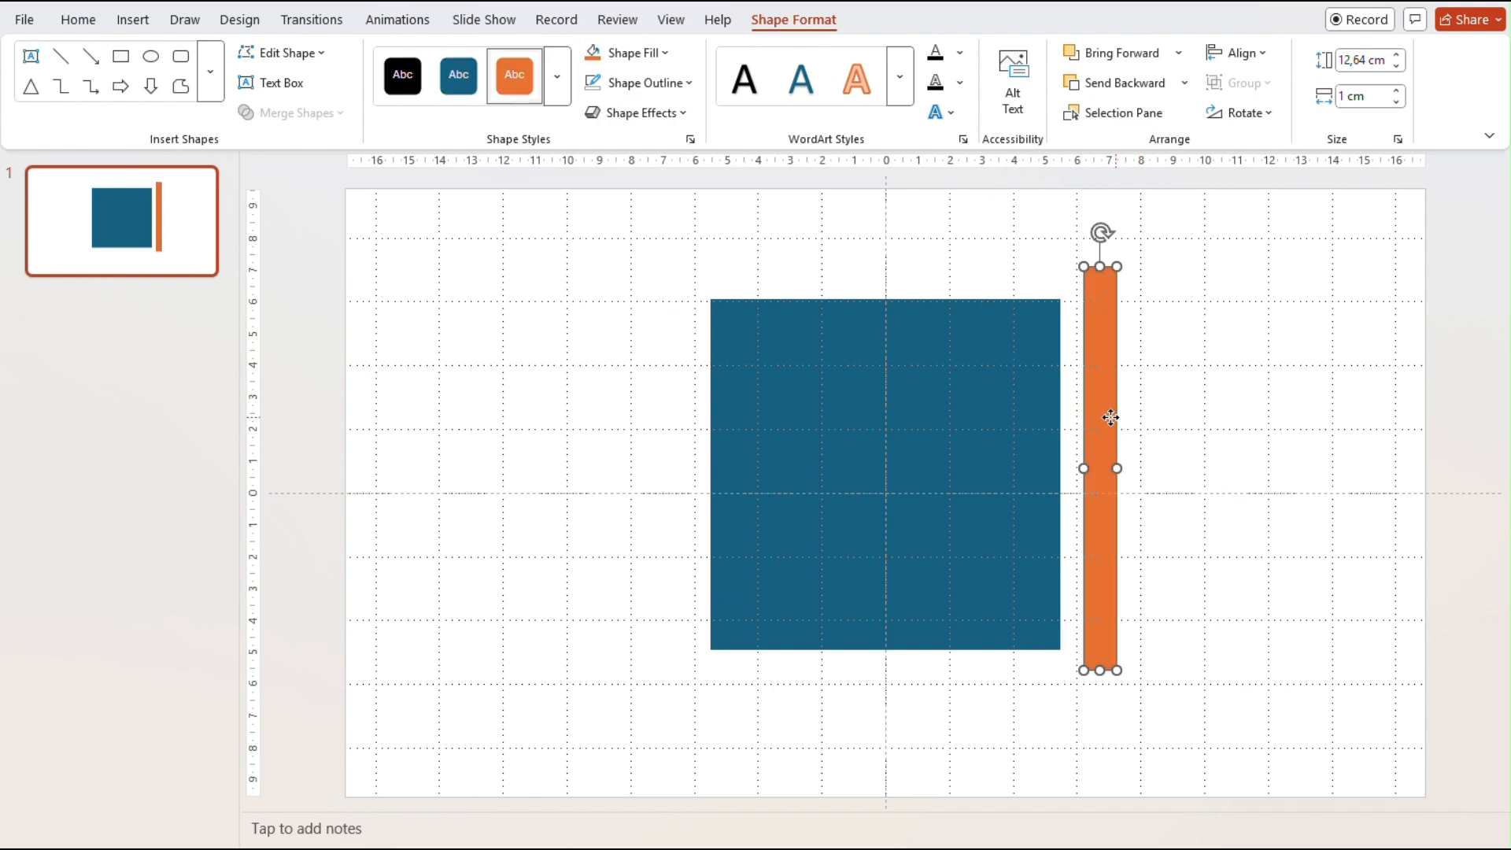
- Duplicate the orange strip and place both strips vertically across the square, about 2.5 cm either side of its center
drag(1109, 417, 902, 426)
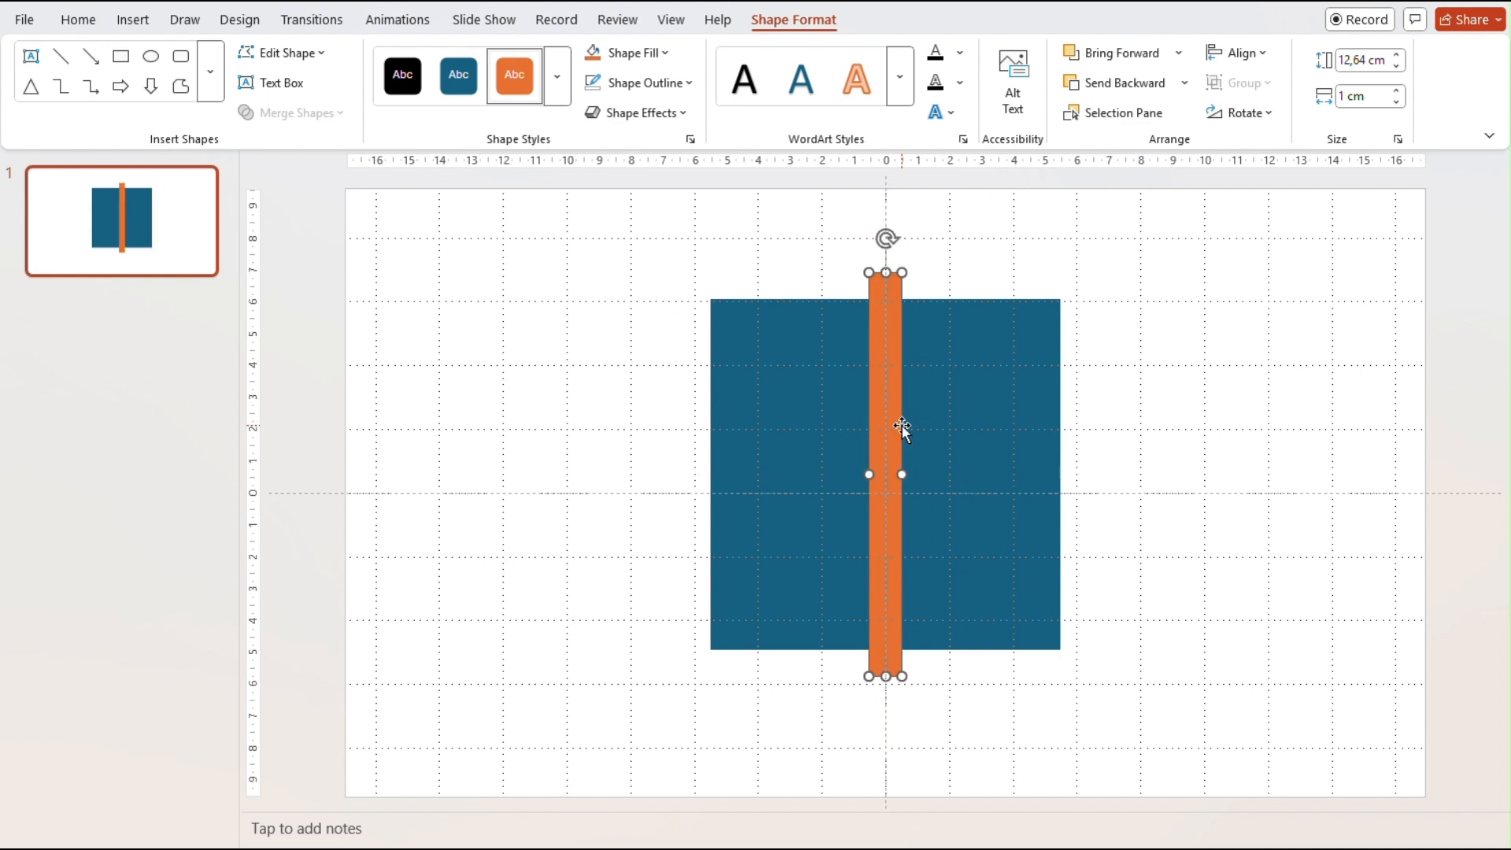
key(ctrl+d)
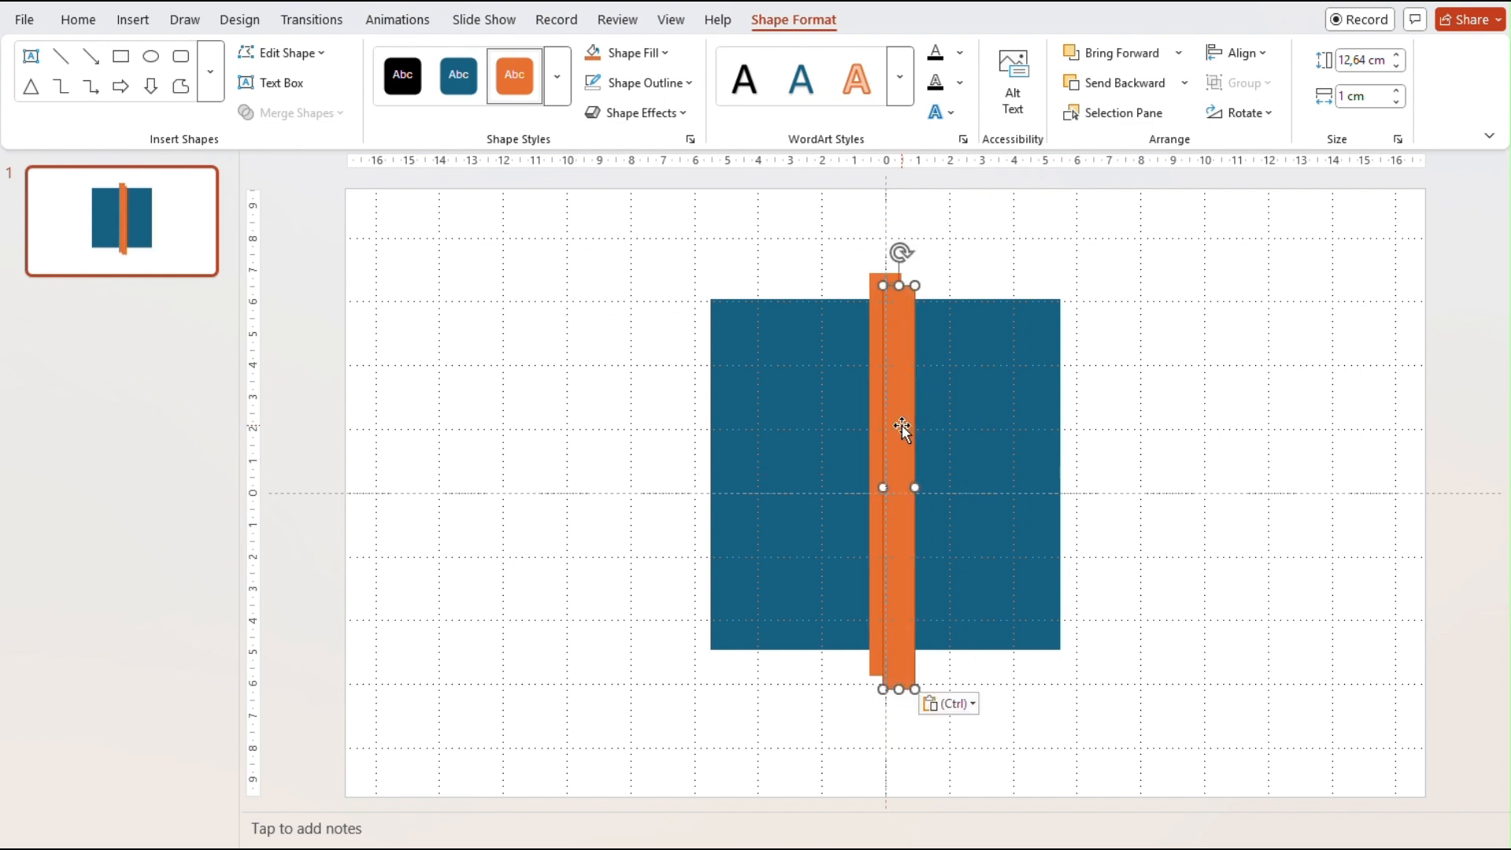
drag(902, 425, 808, 462)
click(1279, 668)
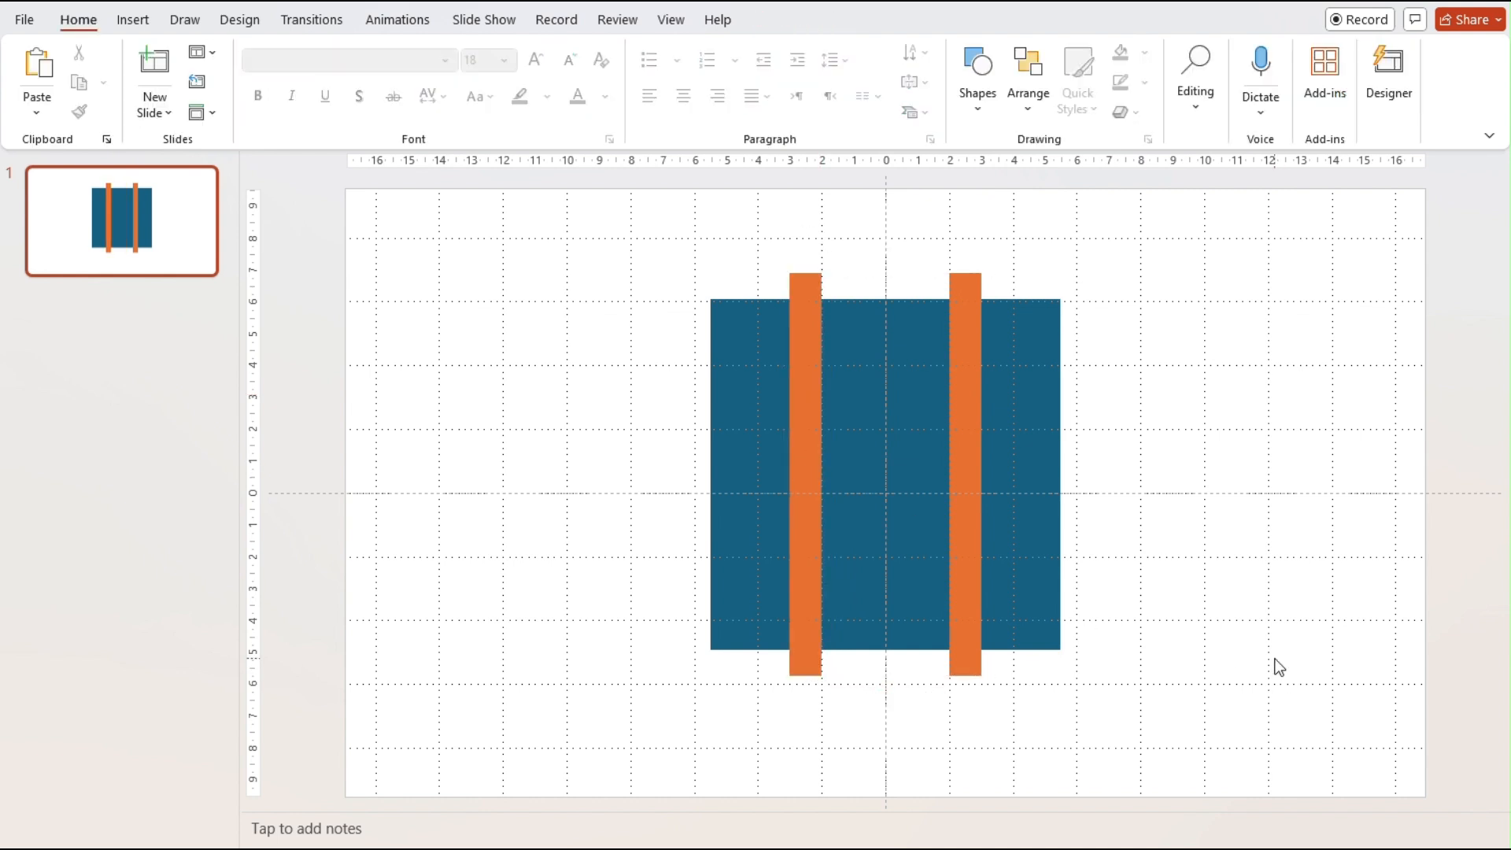
- Merge the square and the two orange strips using Fragment
drag(1187, 749, 579, 245)
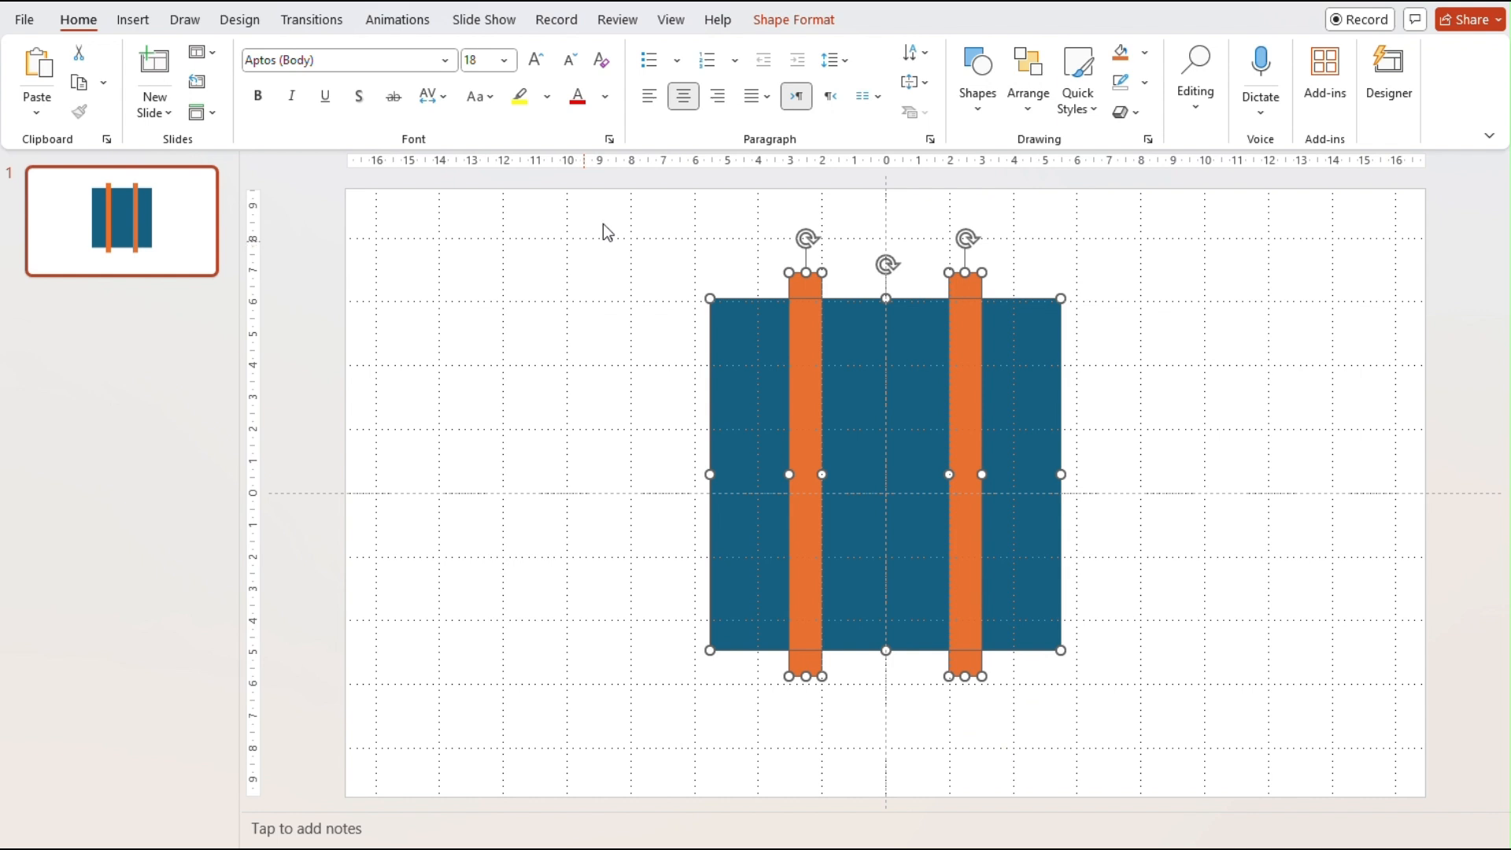
click(776, 24)
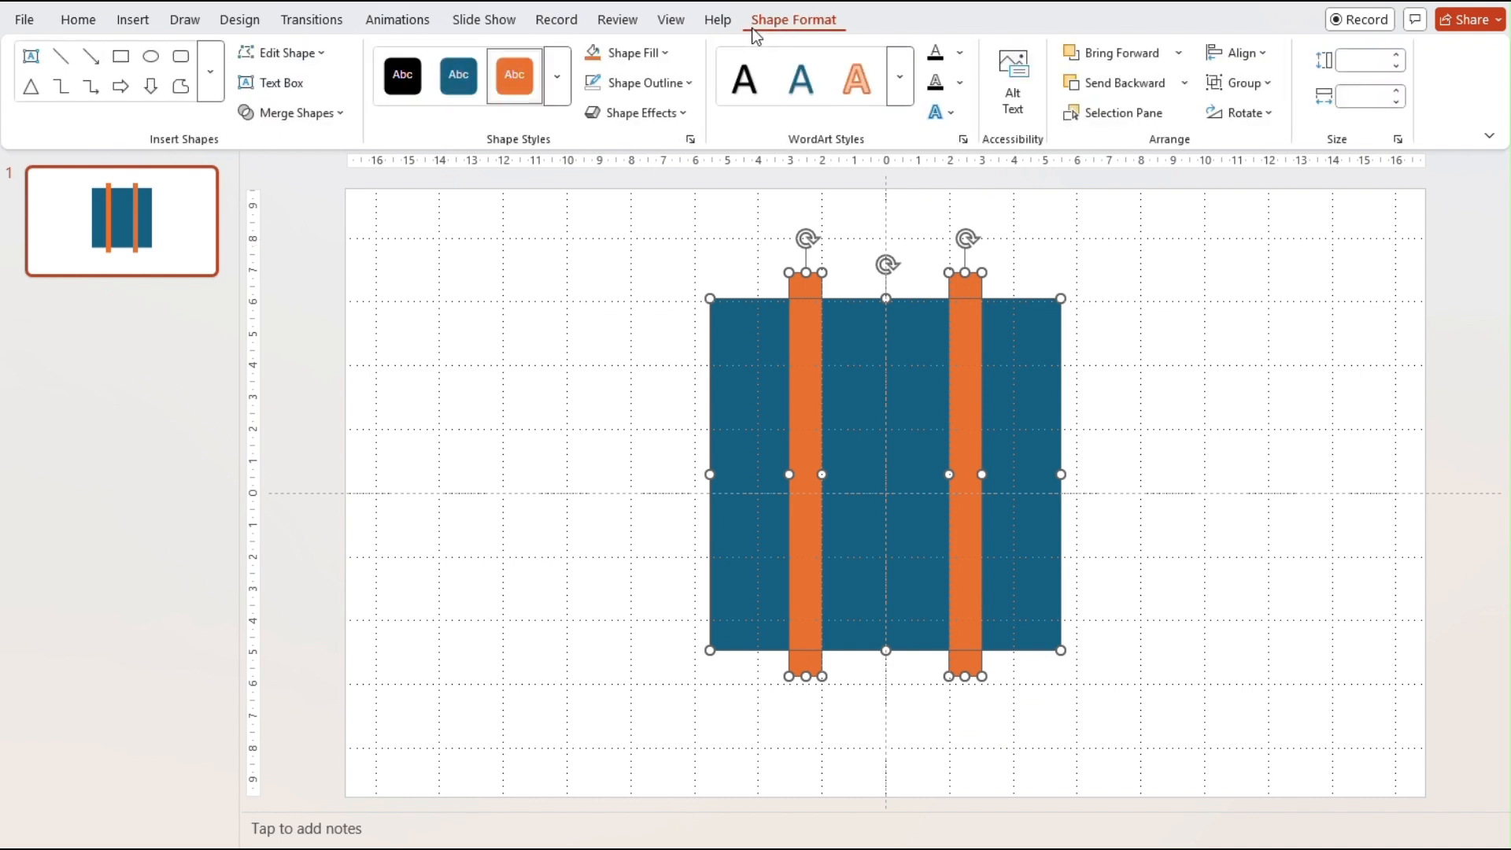
click(346, 119)
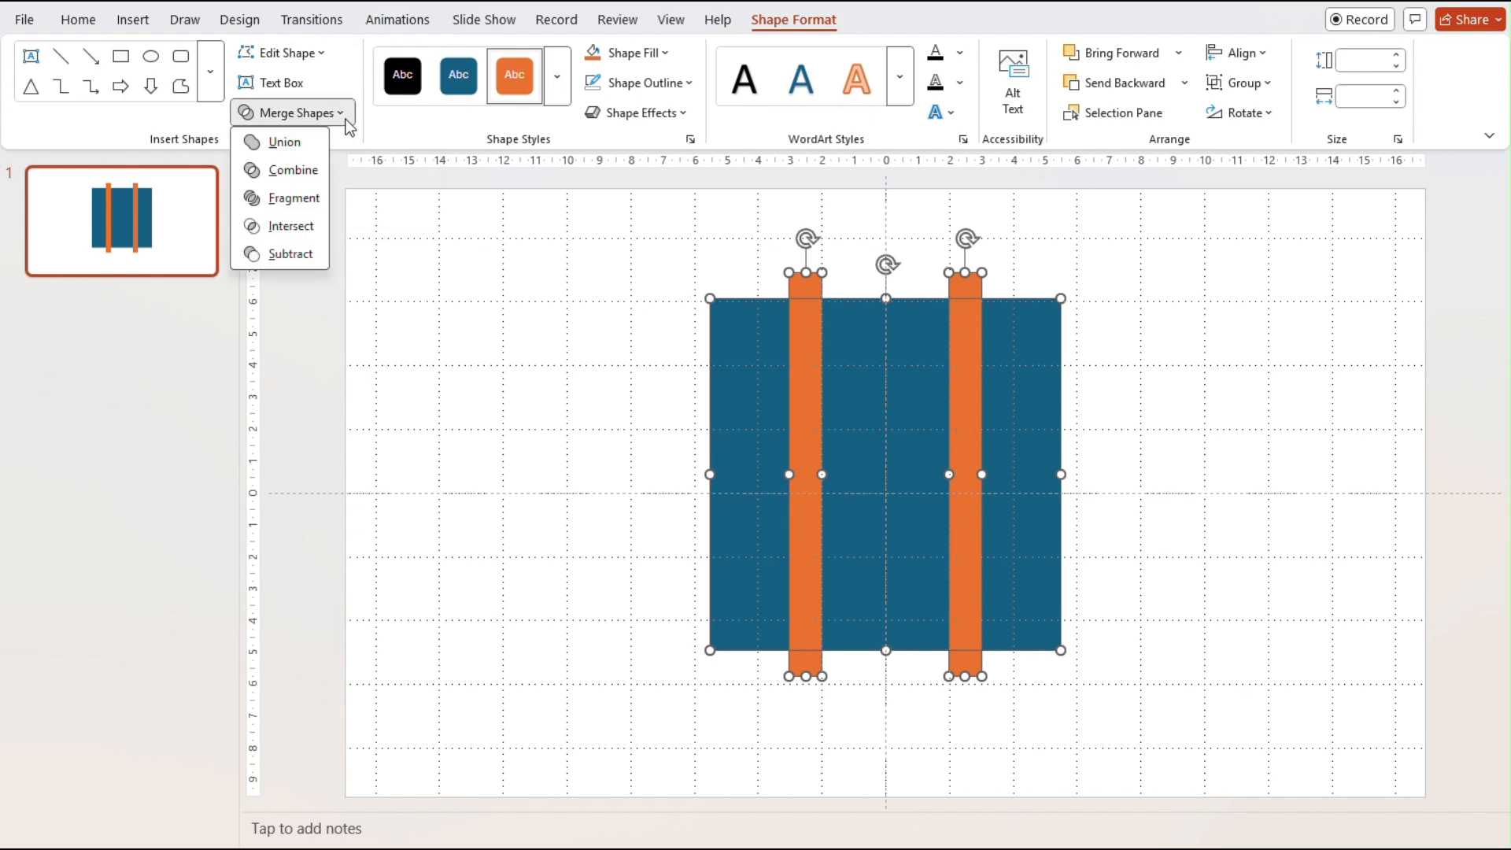
click(292, 203)
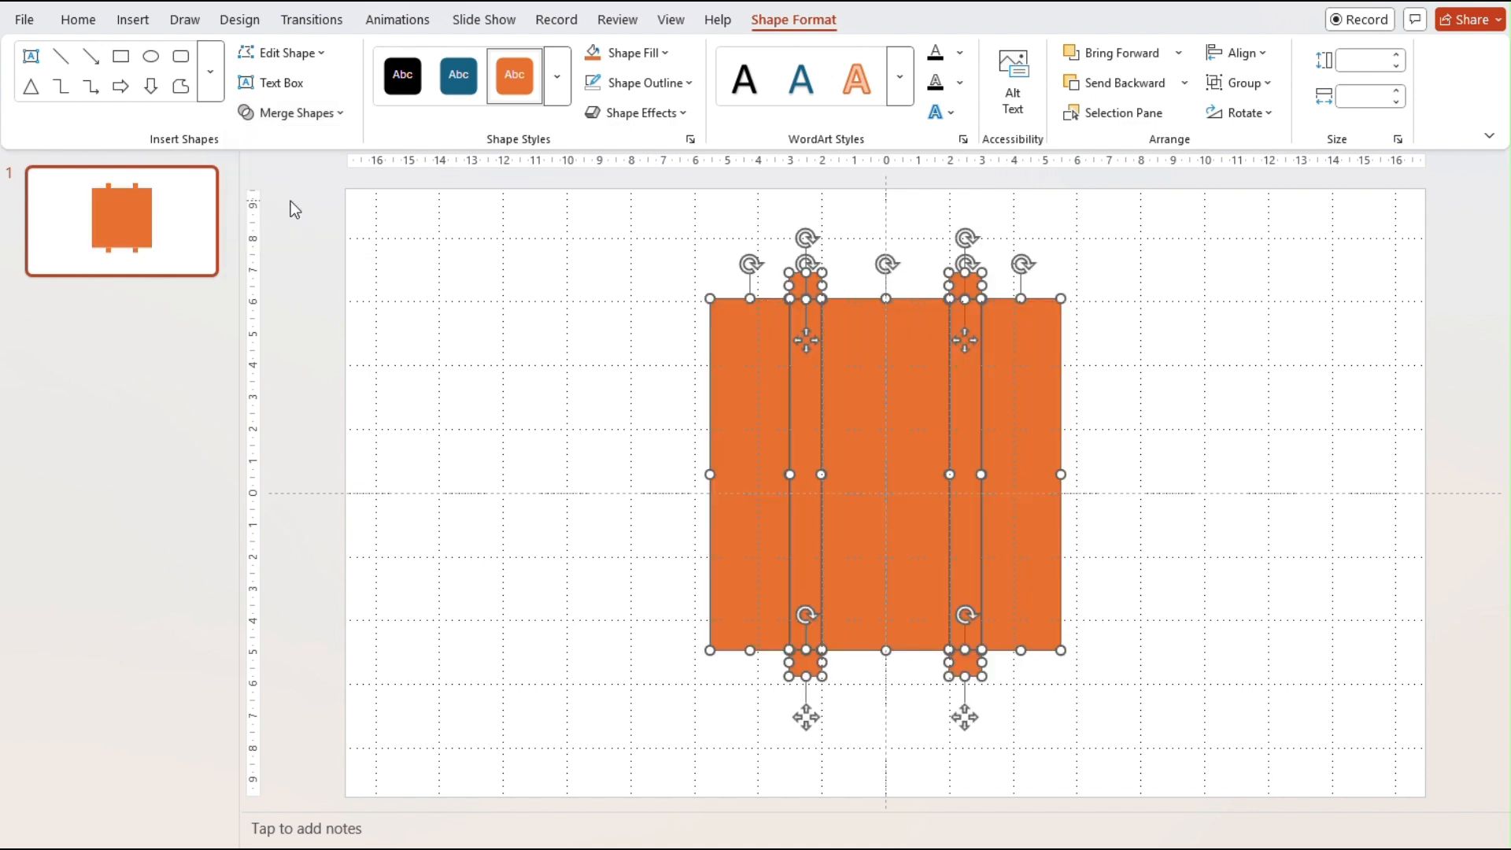
click(1127, 351)
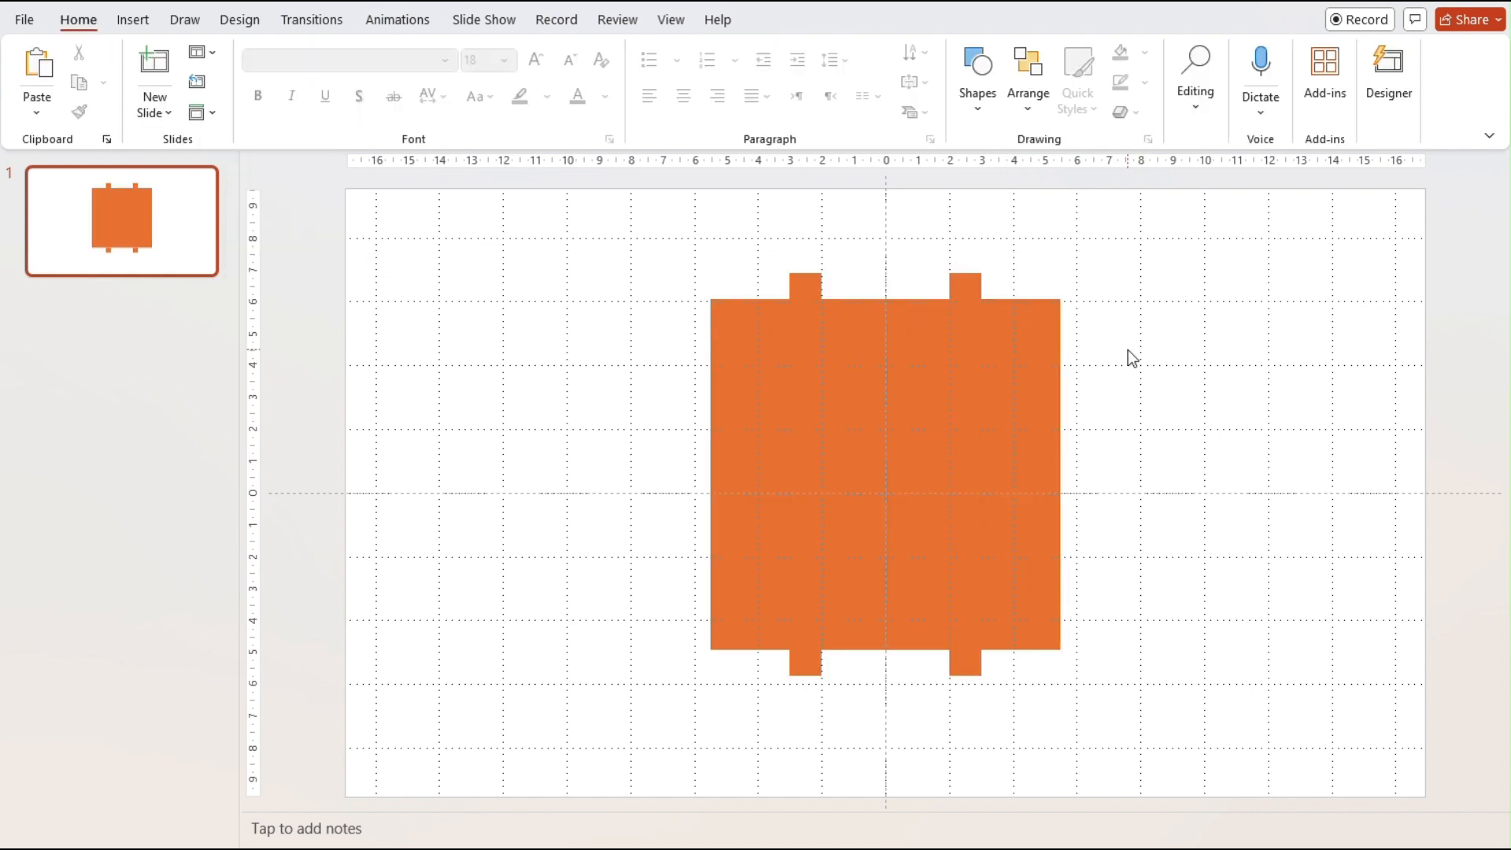
- Fill the middle, left and right panels of the fragmented square with the dark blue theme color
click(887, 395)
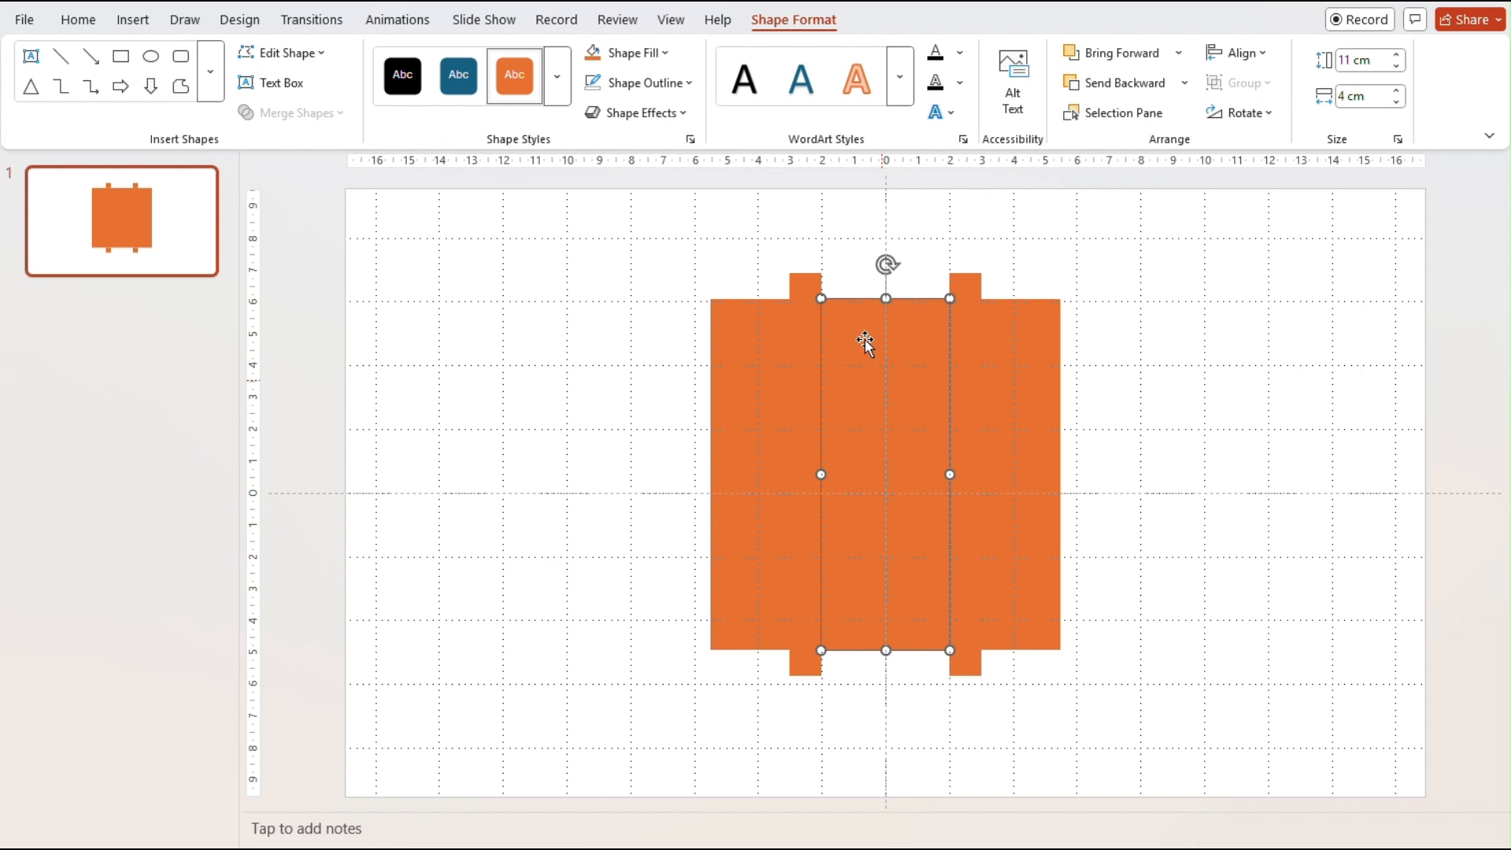
click(666, 53)
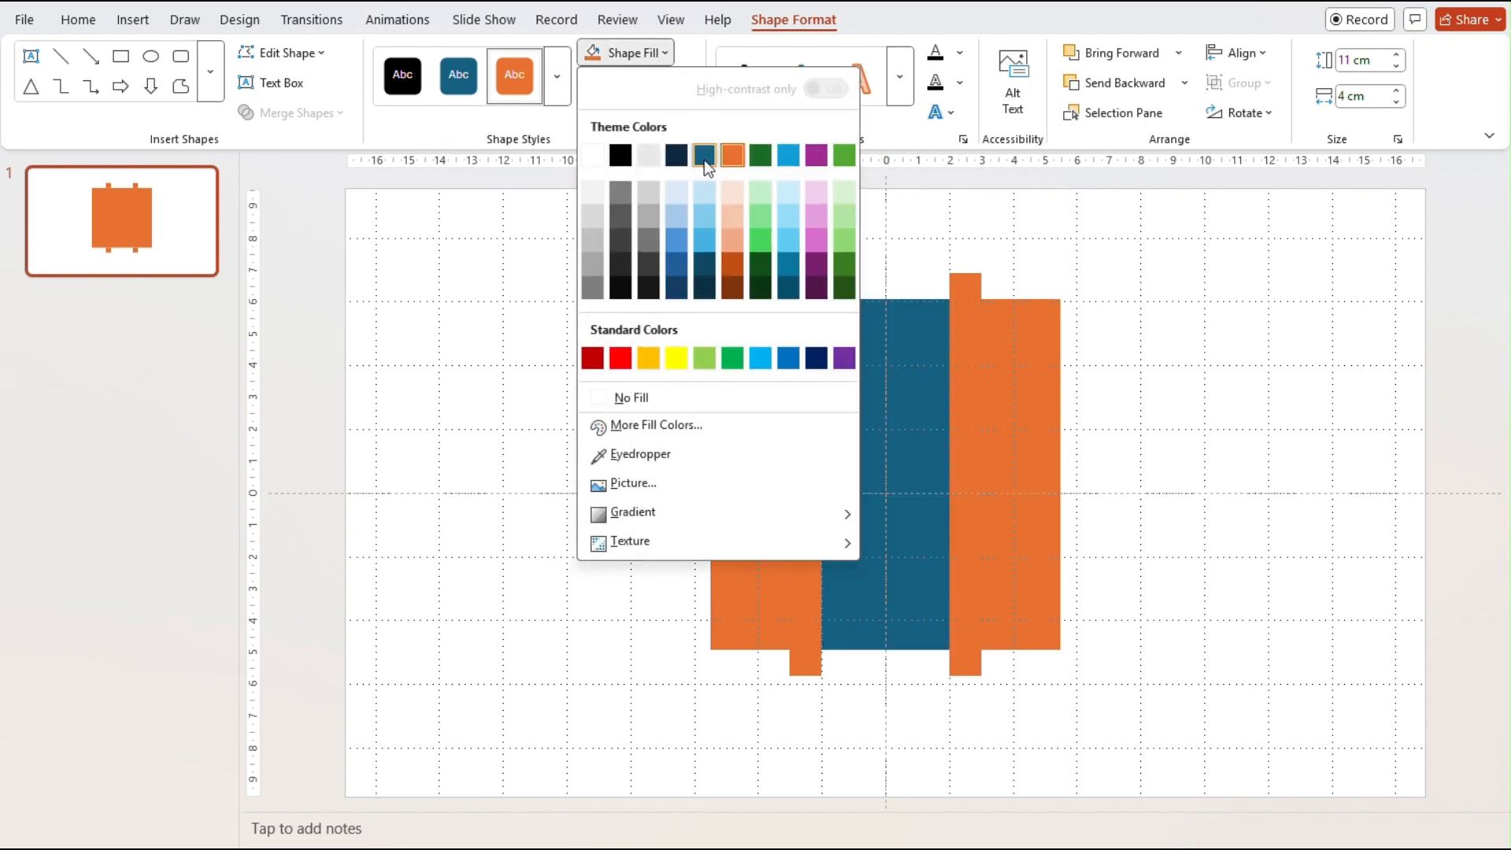
click(704, 152)
click(751, 383)
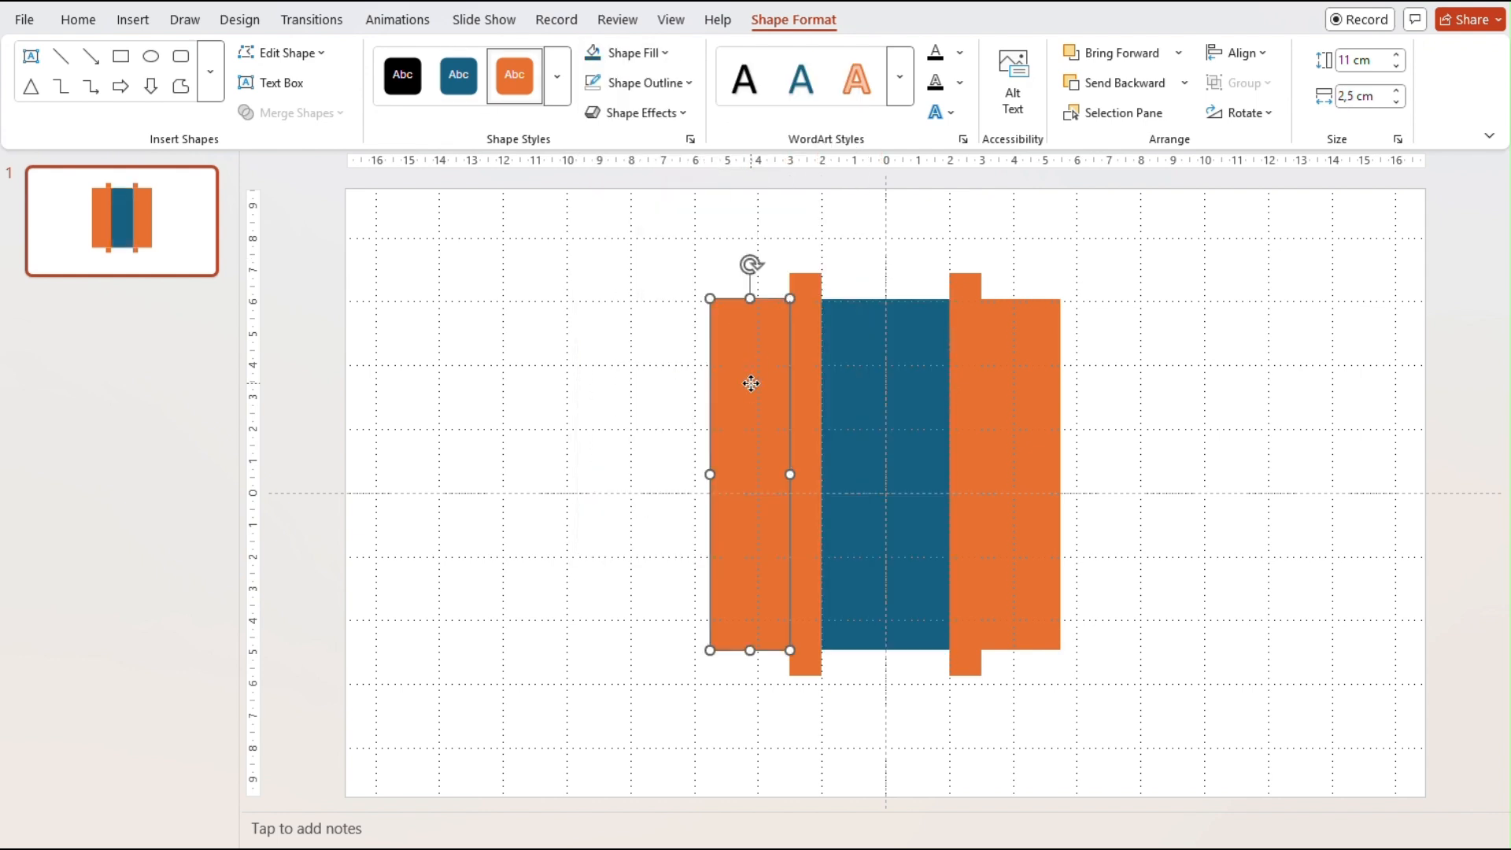
click(593, 54)
click(1020, 366)
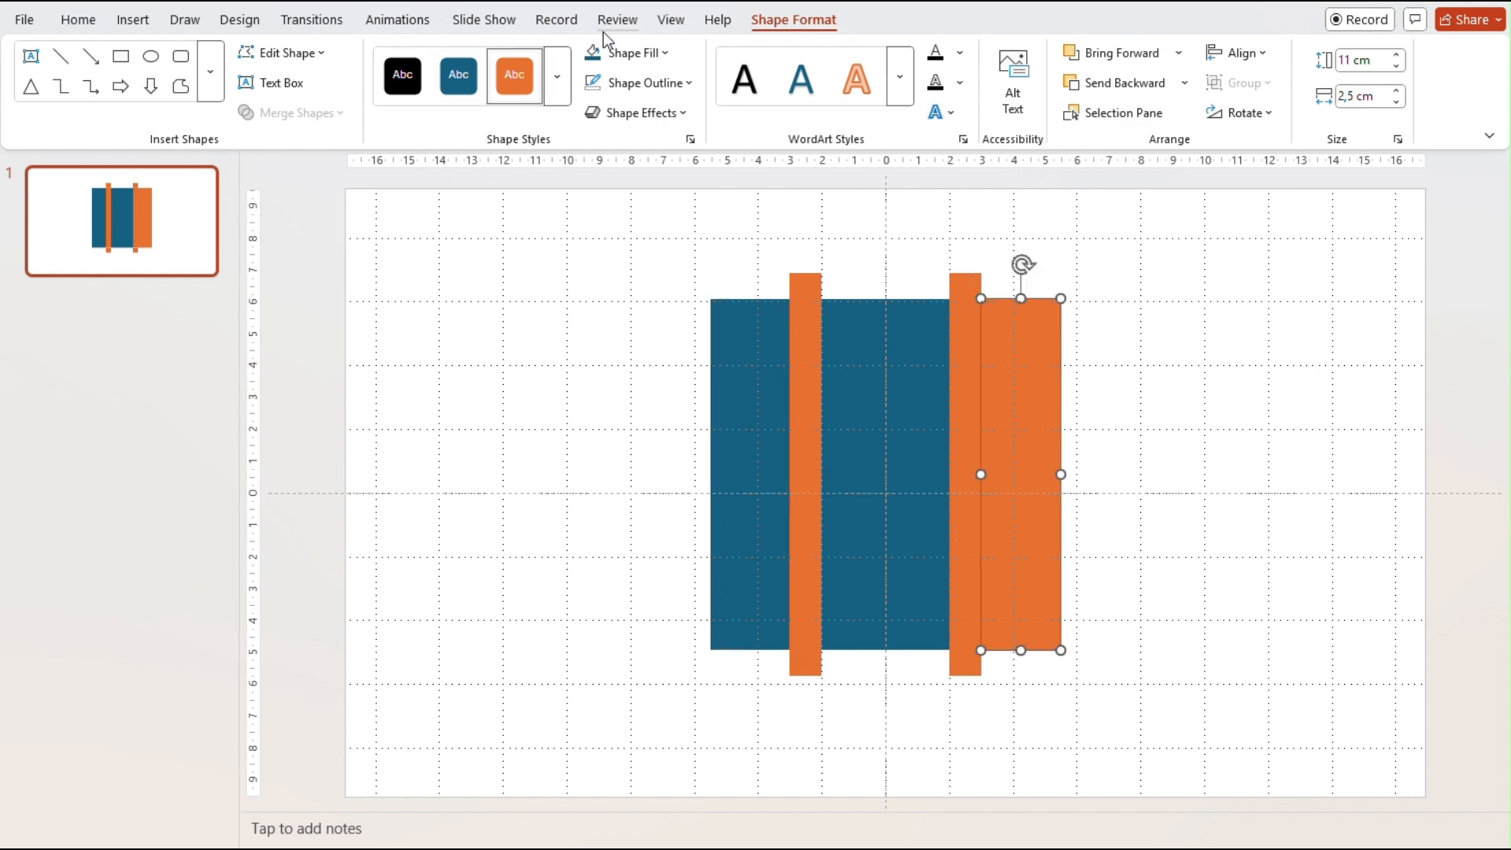
click(592, 54)
- Delete all orange fragments of the left strip
click(807, 285)
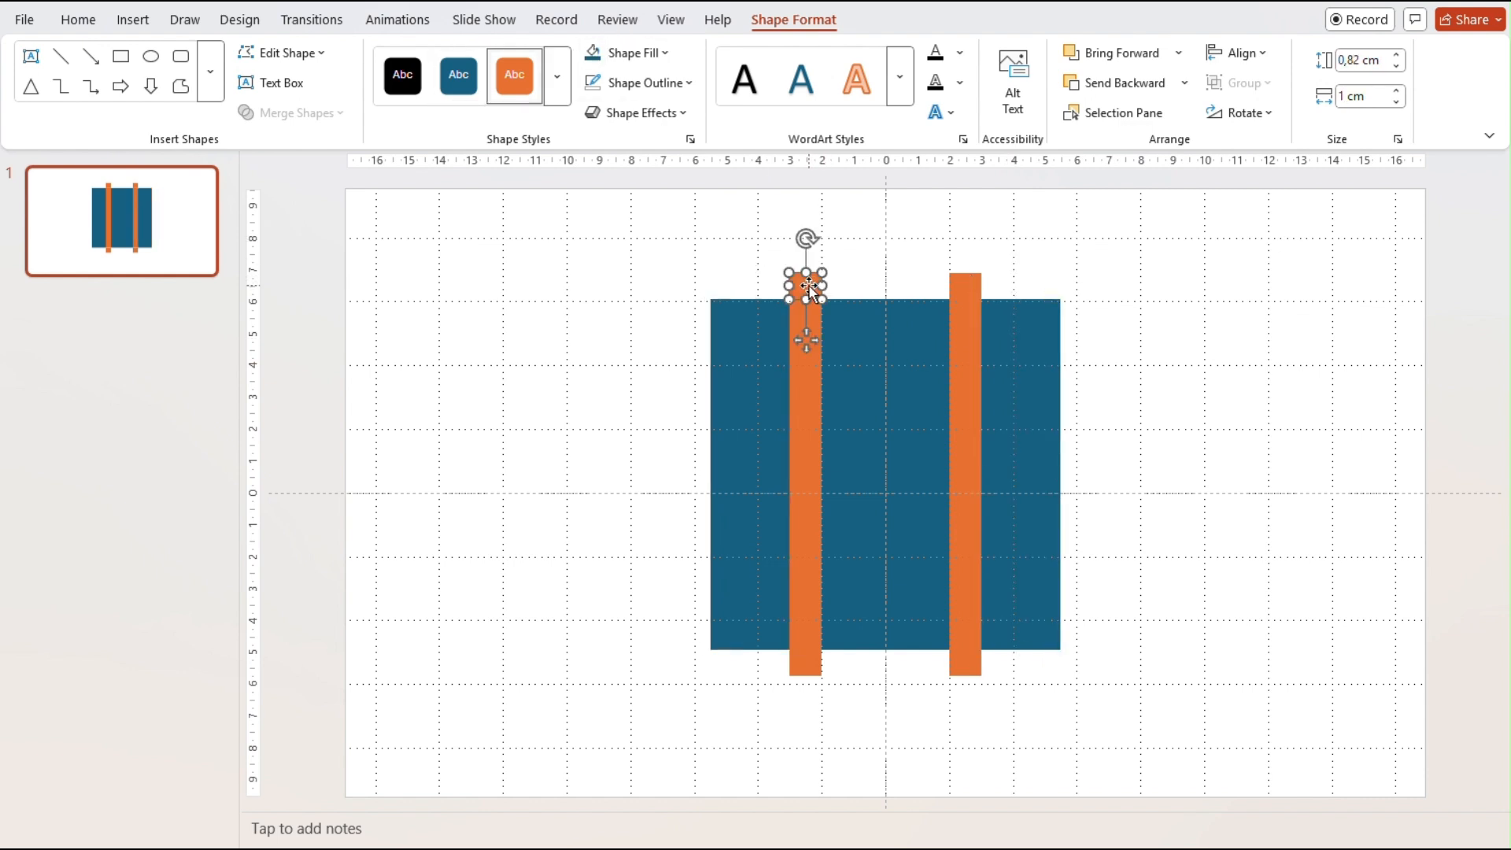
key(Delete)
click(807, 312)
key(Delete)
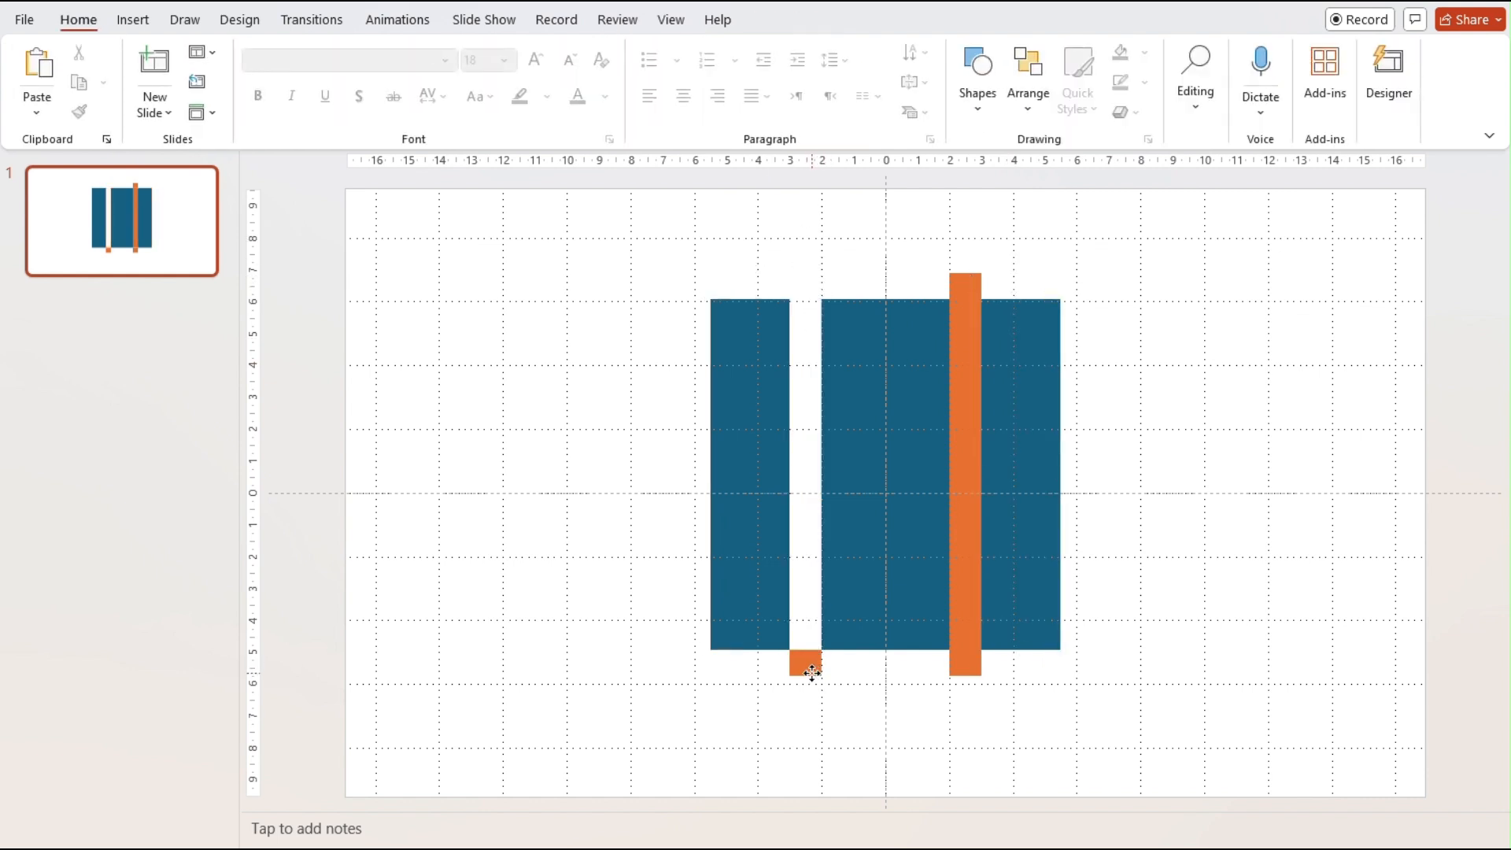
click(811, 665)
key(Delete)
- Delete all orange fragments of the right strip
click(970, 665)
key(Delete)
click(968, 639)
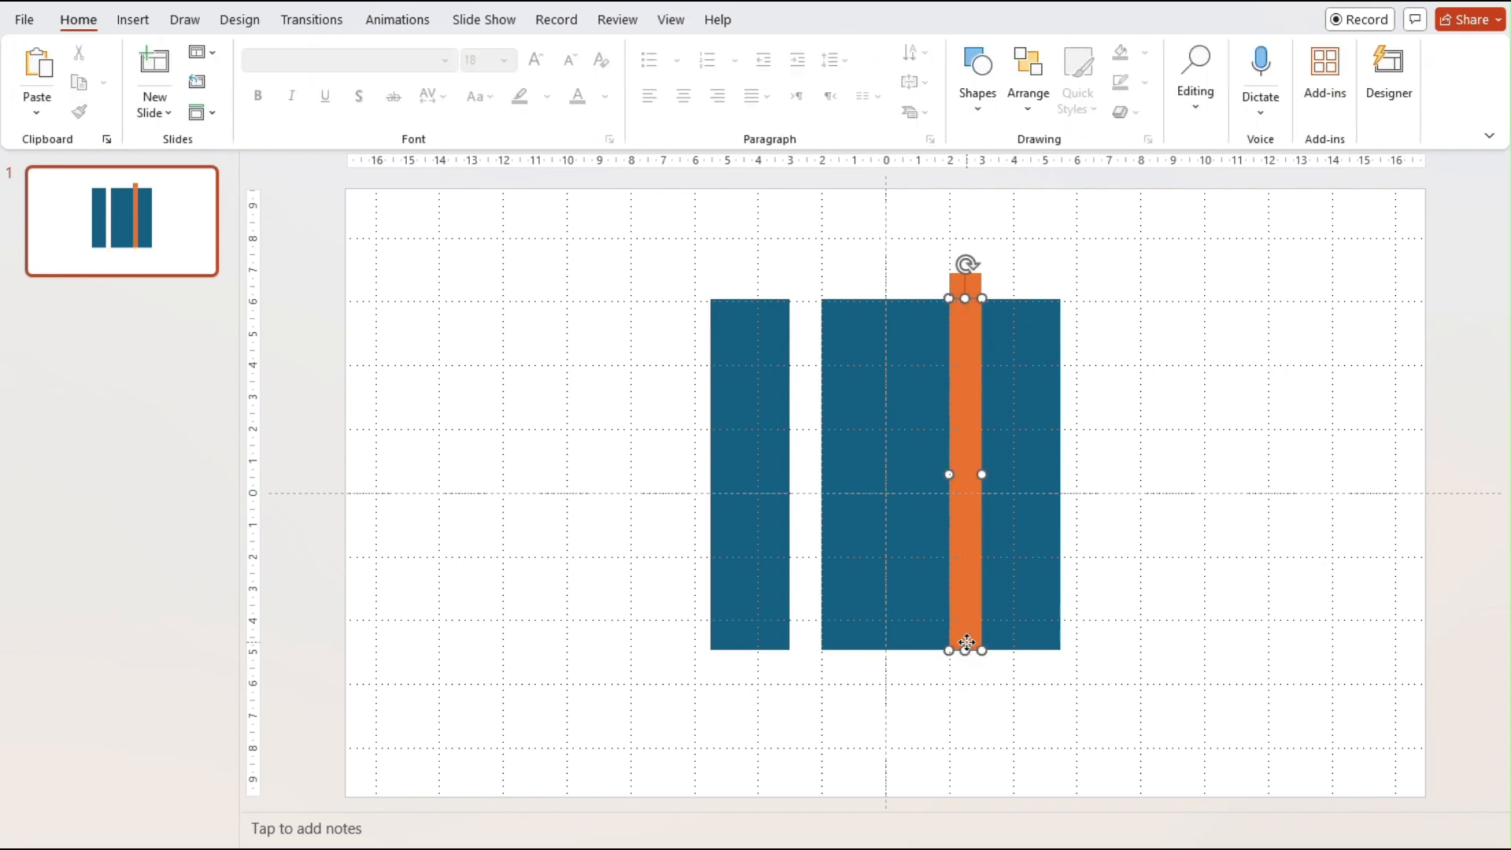
key(Delete)
click(961, 286)
key(Delete)
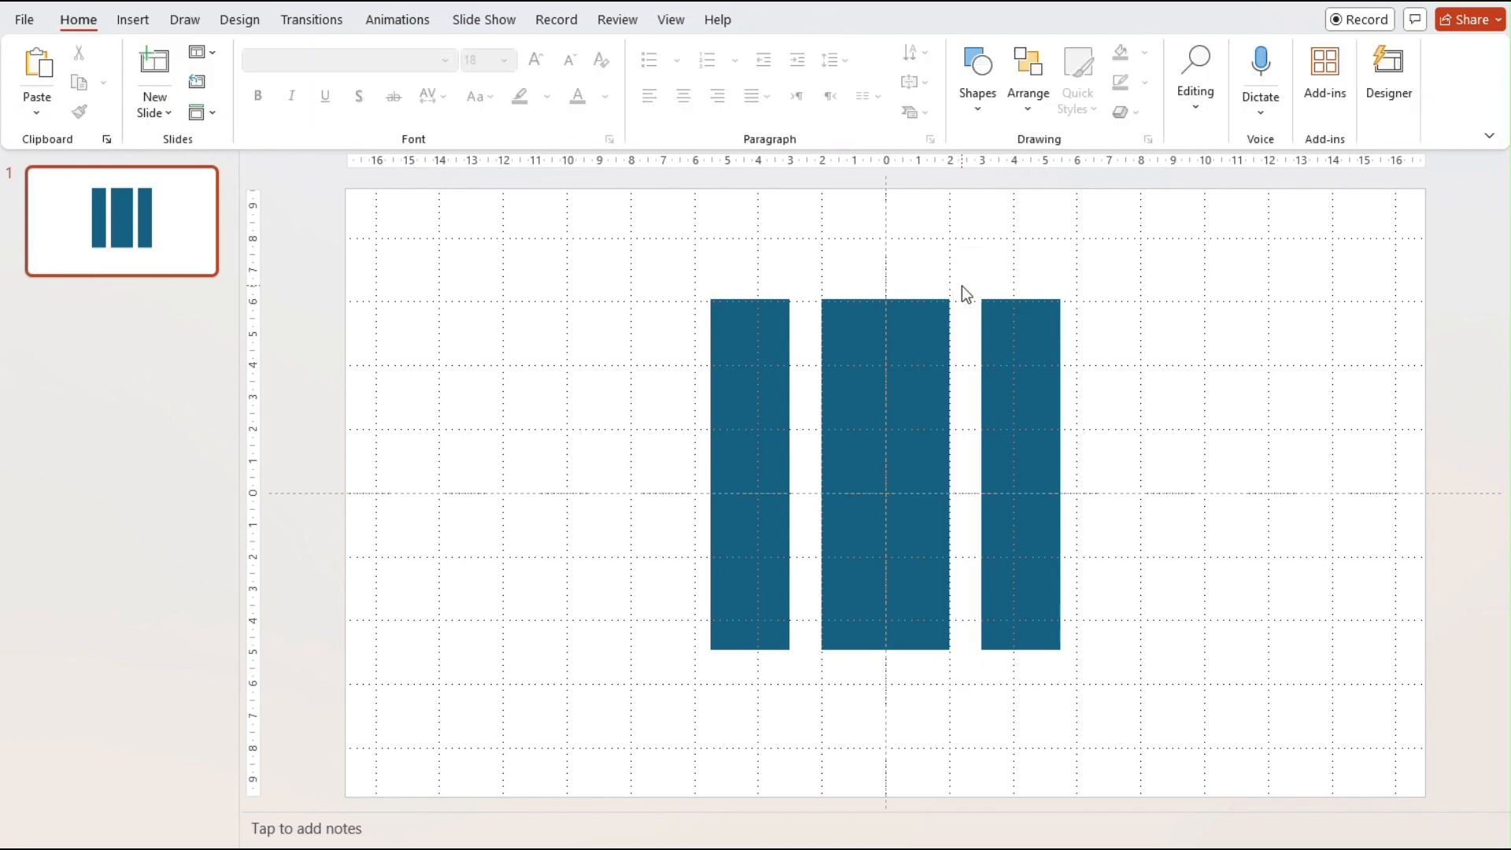
- Group the three blue panels and delete the group from the slide
mouse_move(1038, 378)
mouse_down()
mouse_move(1355, 410)
mouse_move(1099, 367)
mouse_move(1065, 388)
mouse_move(1032, 382)
mouse_up()
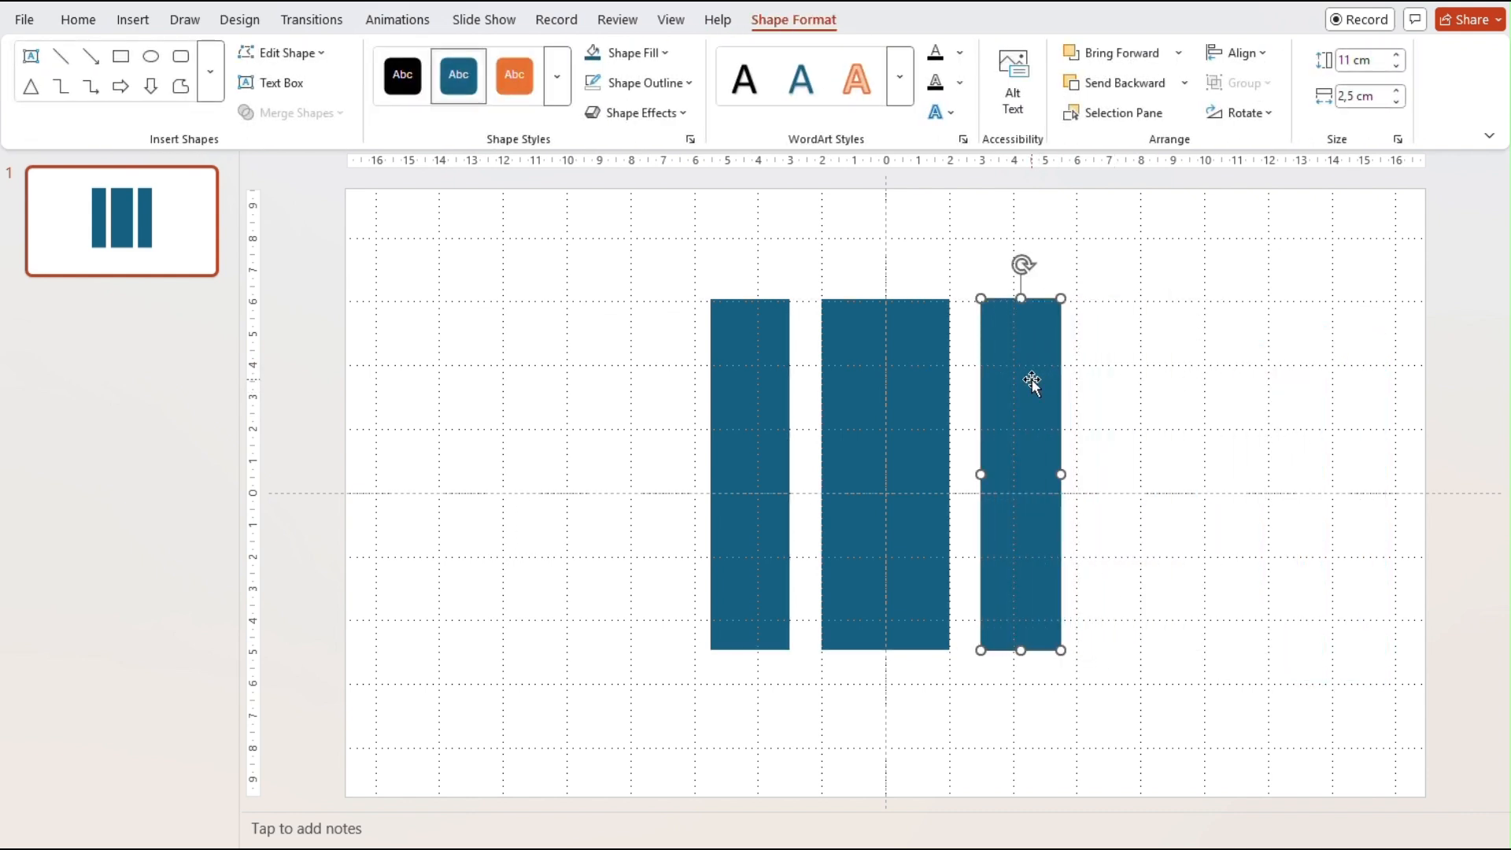
click(876, 720)
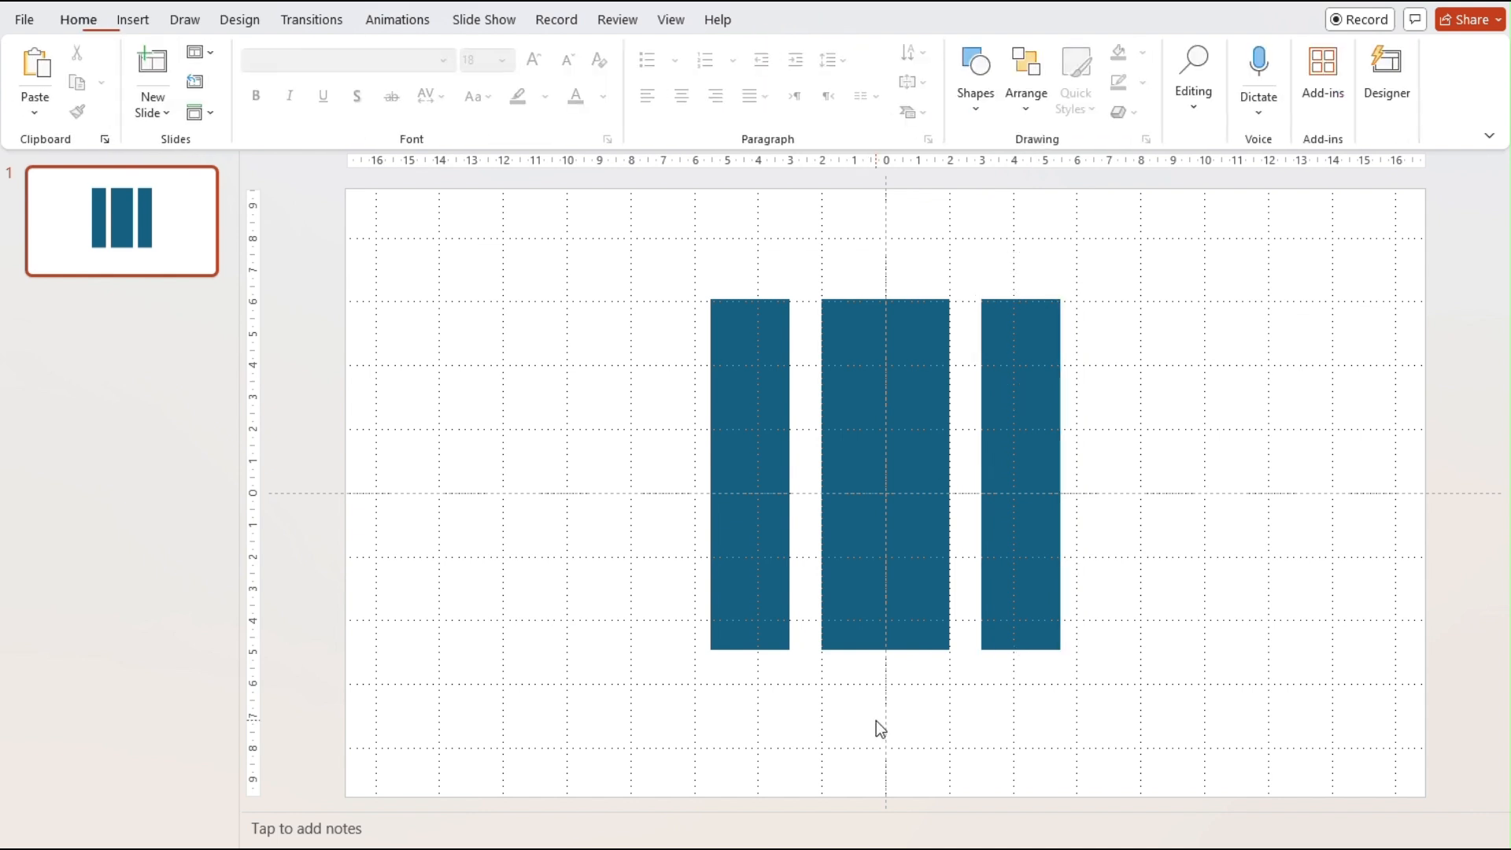
drag(1146, 705, 654, 270)
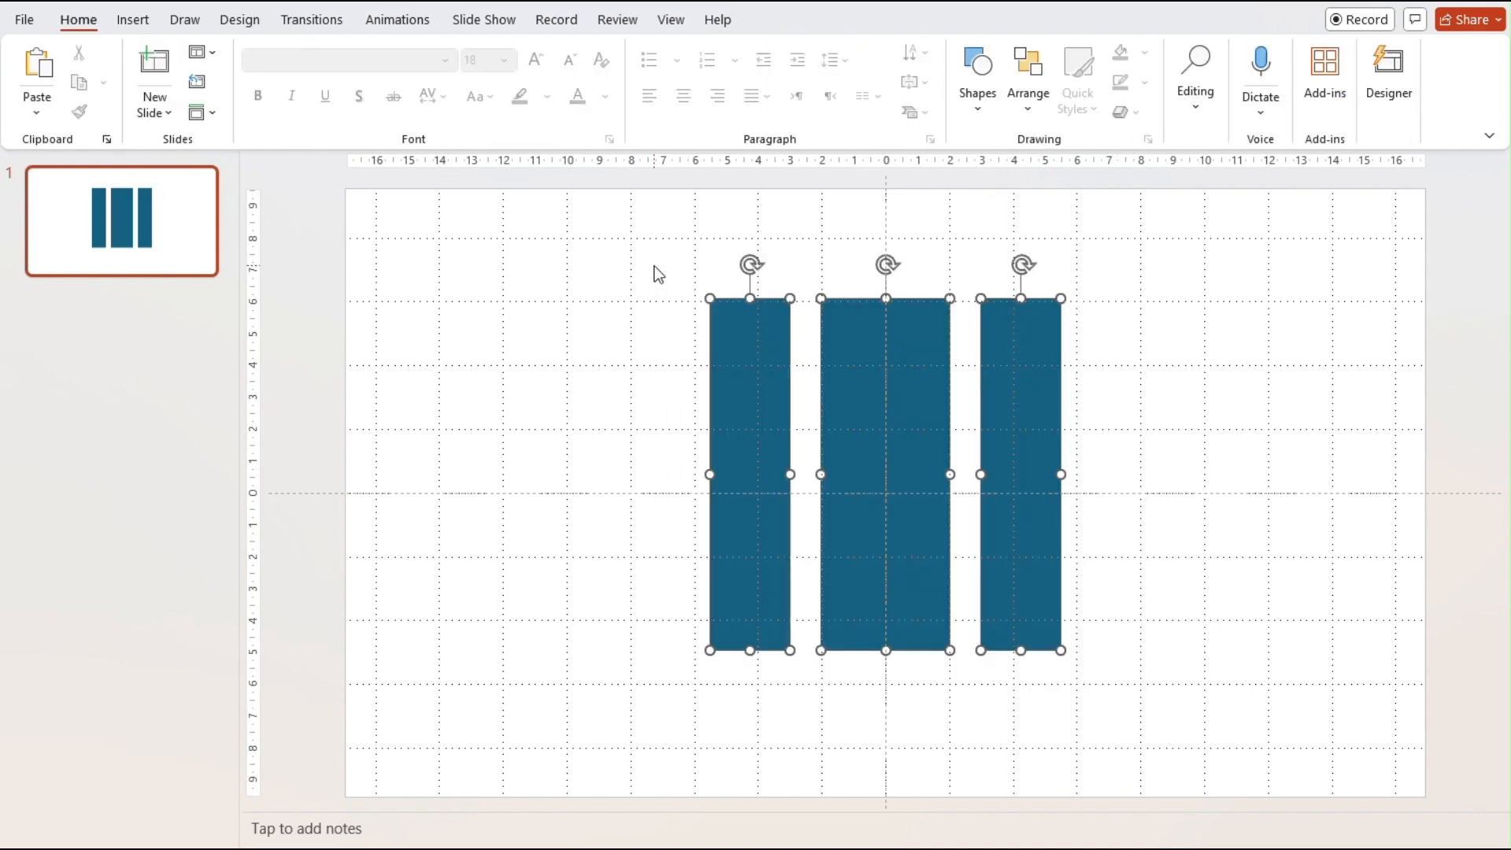
click(1024, 114)
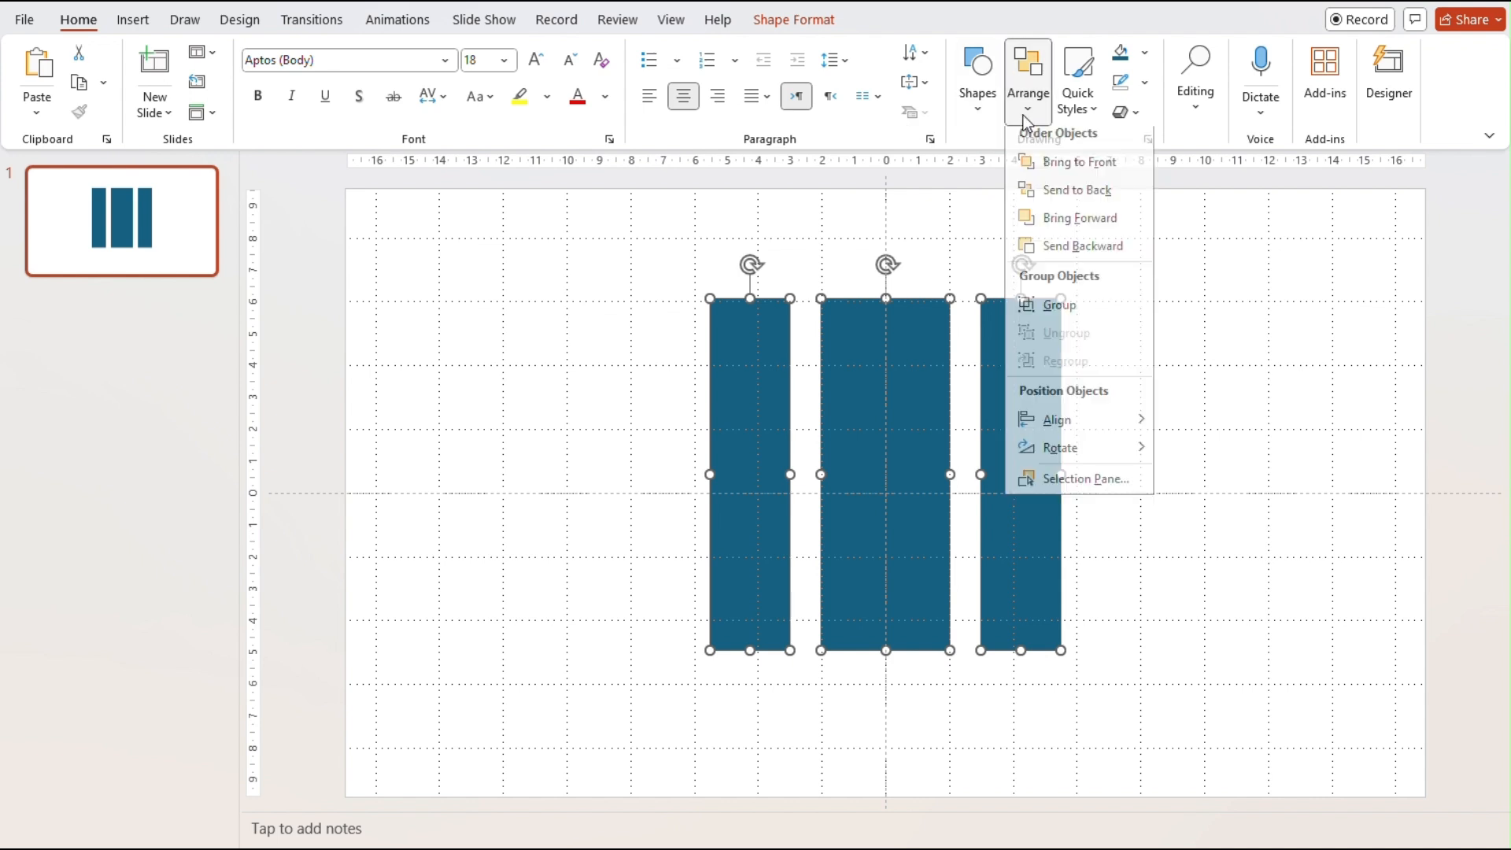
click(1040, 317)
mouse_move(905, 403)
mouse_down()
mouse_move(1062, 435)
mouse_move(843, 509)
mouse_move(934, 428)
mouse_move(905, 401)
mouse_up()
key(Delete)
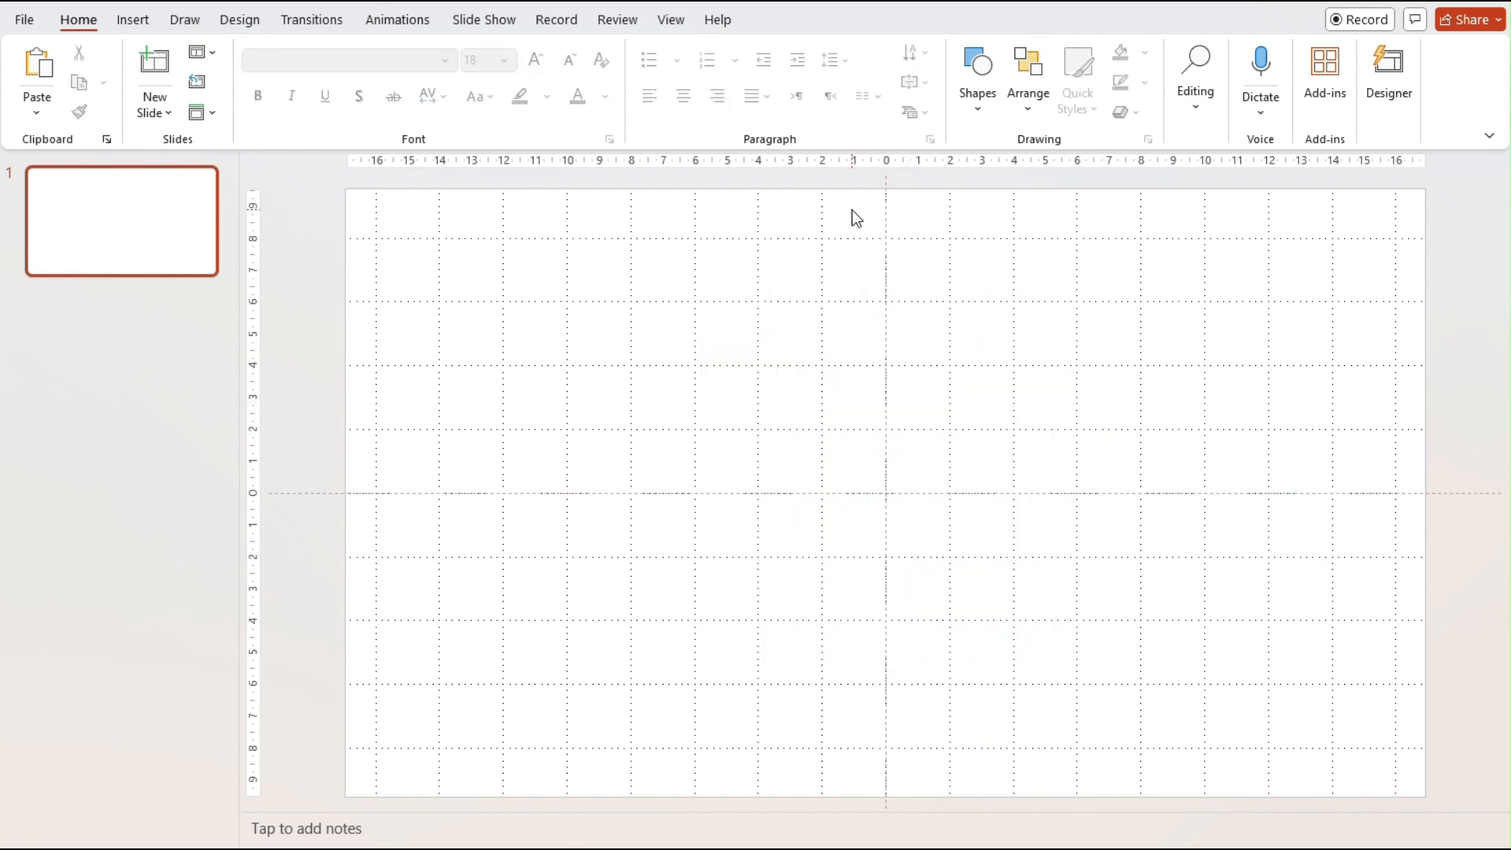
- Draw an oval in the middle of the slide, about 9 cm high and 8.1 cm wide
click(974, 117)
click(1062, 167)
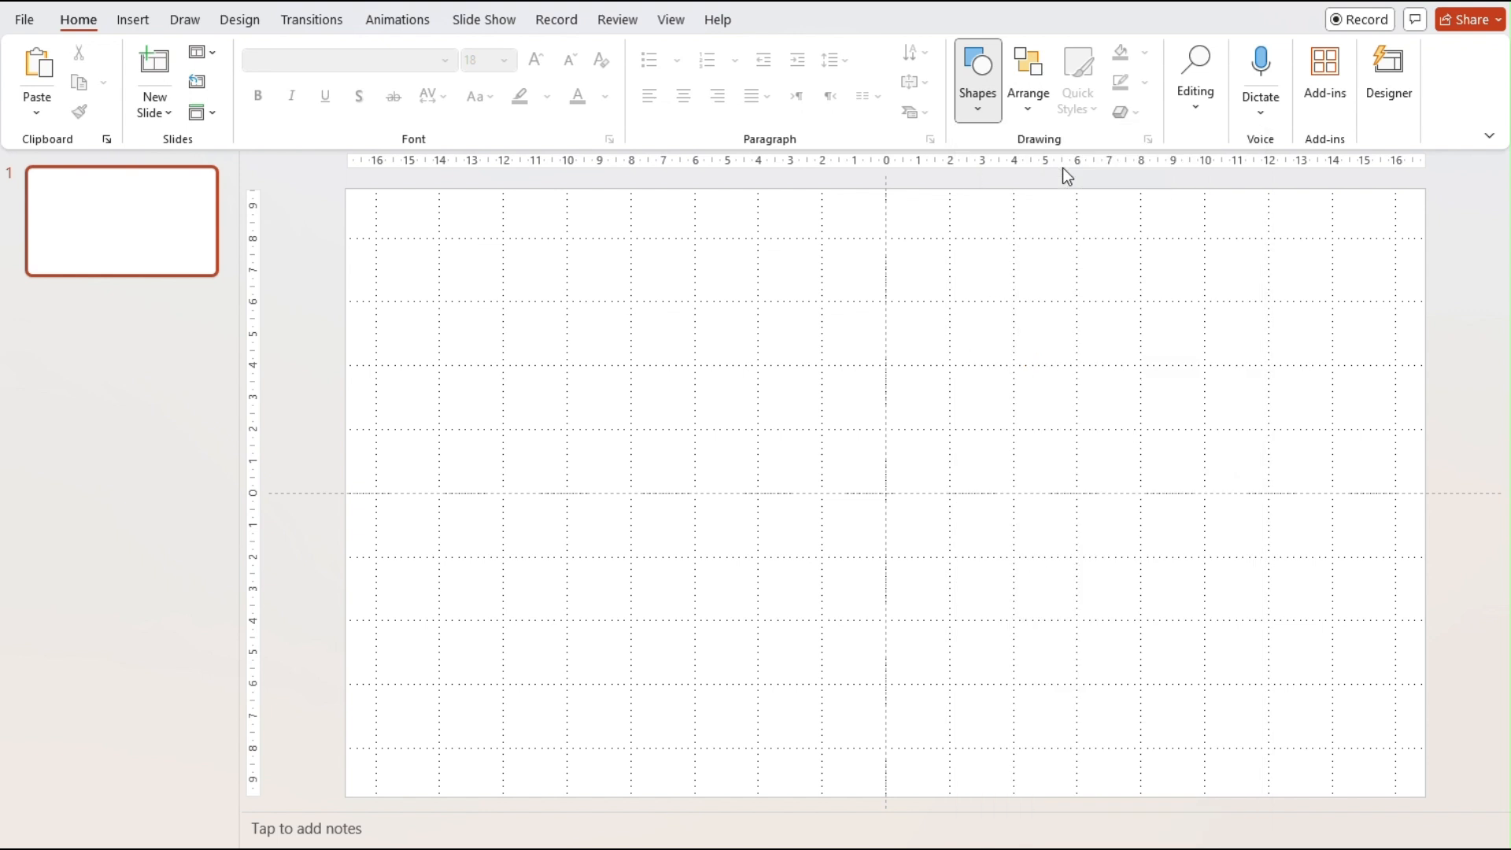
drag(753, 334, 1012, 622)
- Set the oval's width to 9 cm and center it horizontally on the slide
click(1337, 101)
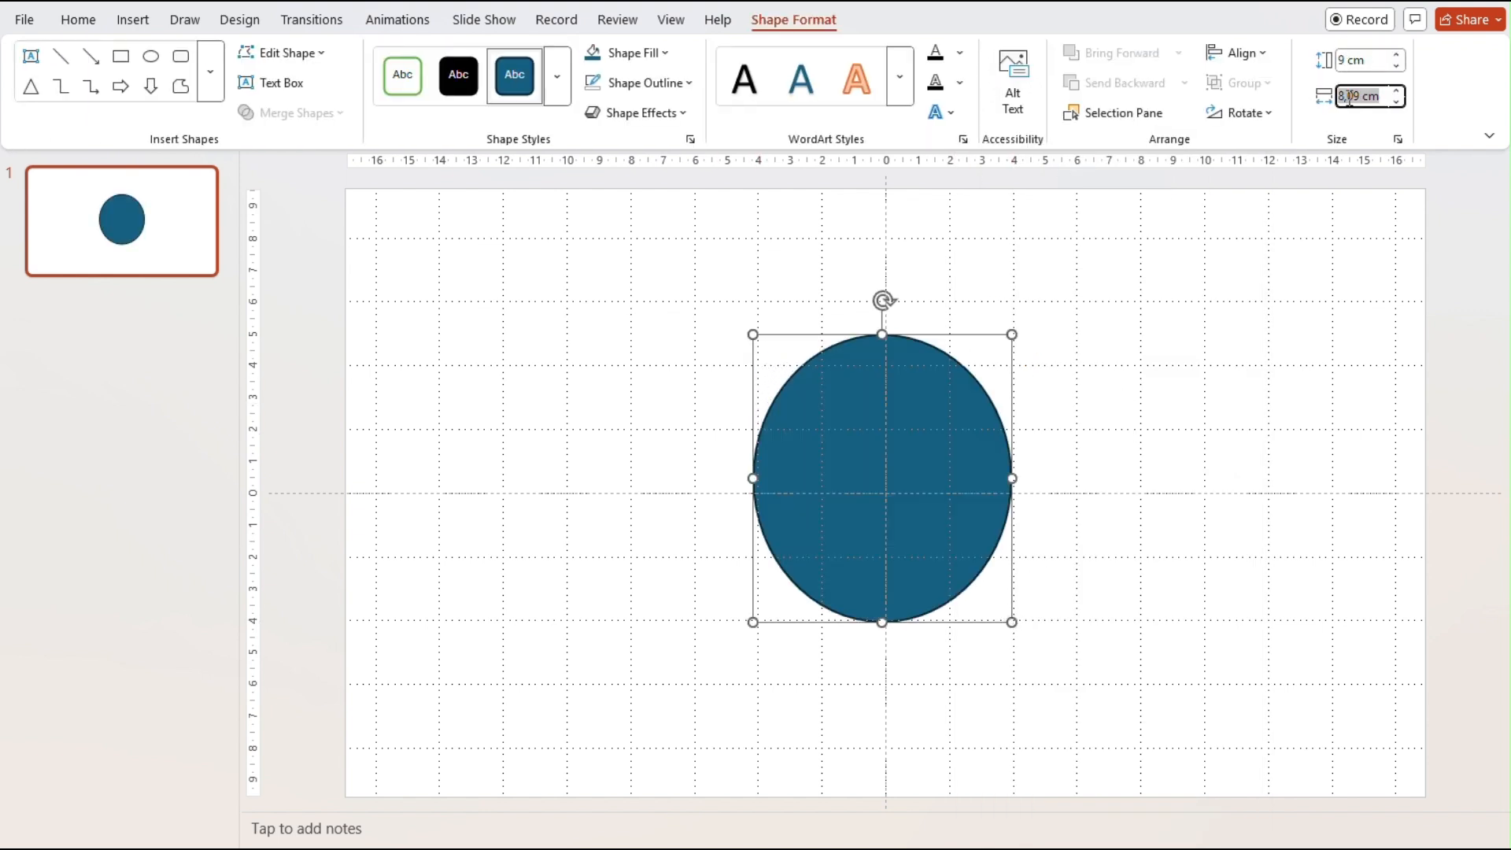
text(9)
key(Return)
drag(972, 420, 962, 421)
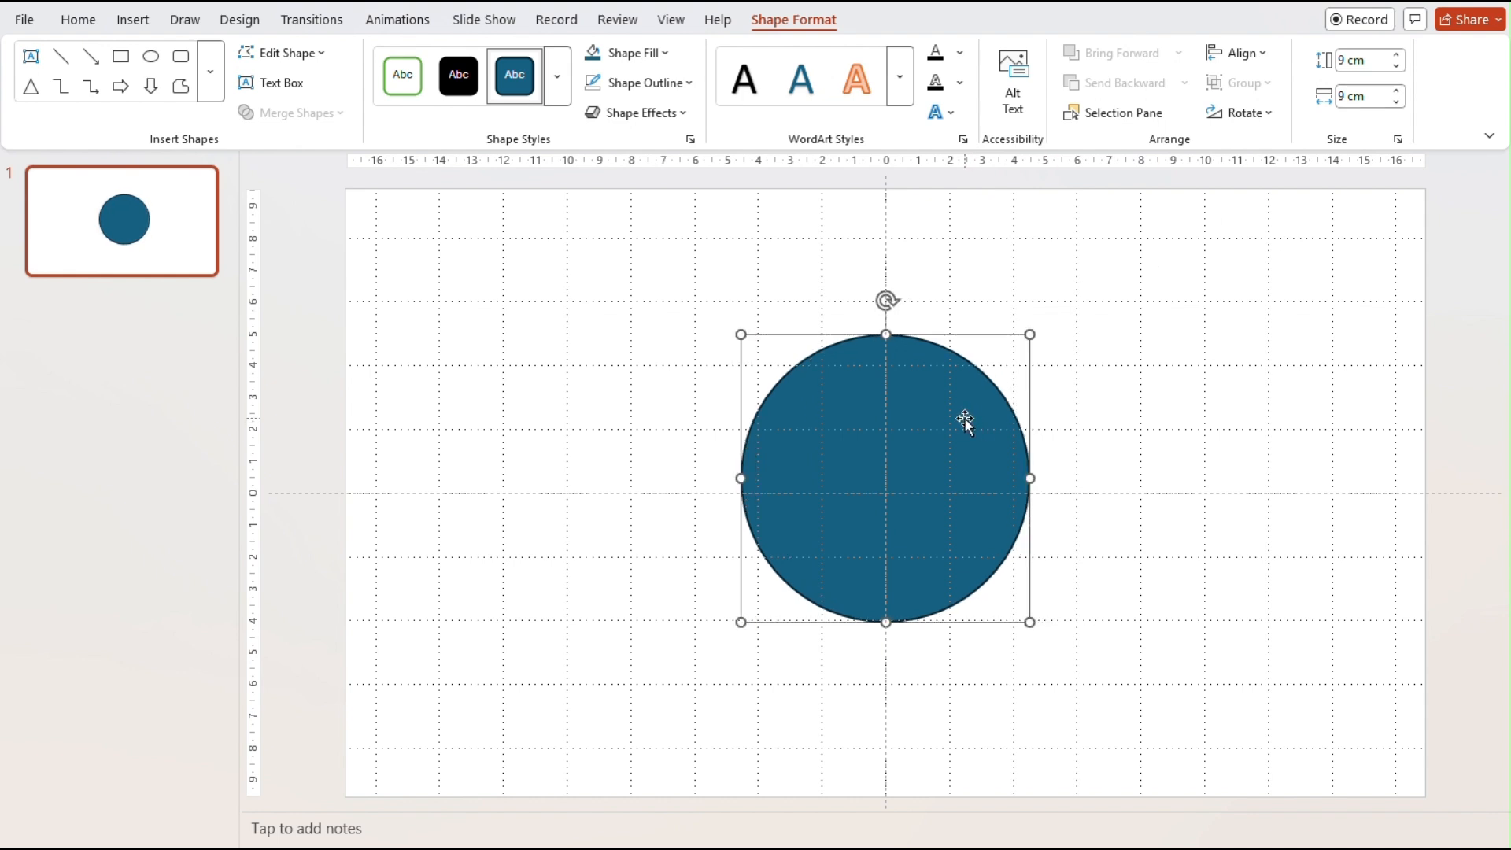
- Remove the outline from the blue circle
click(687, 84)
click(589, 425)
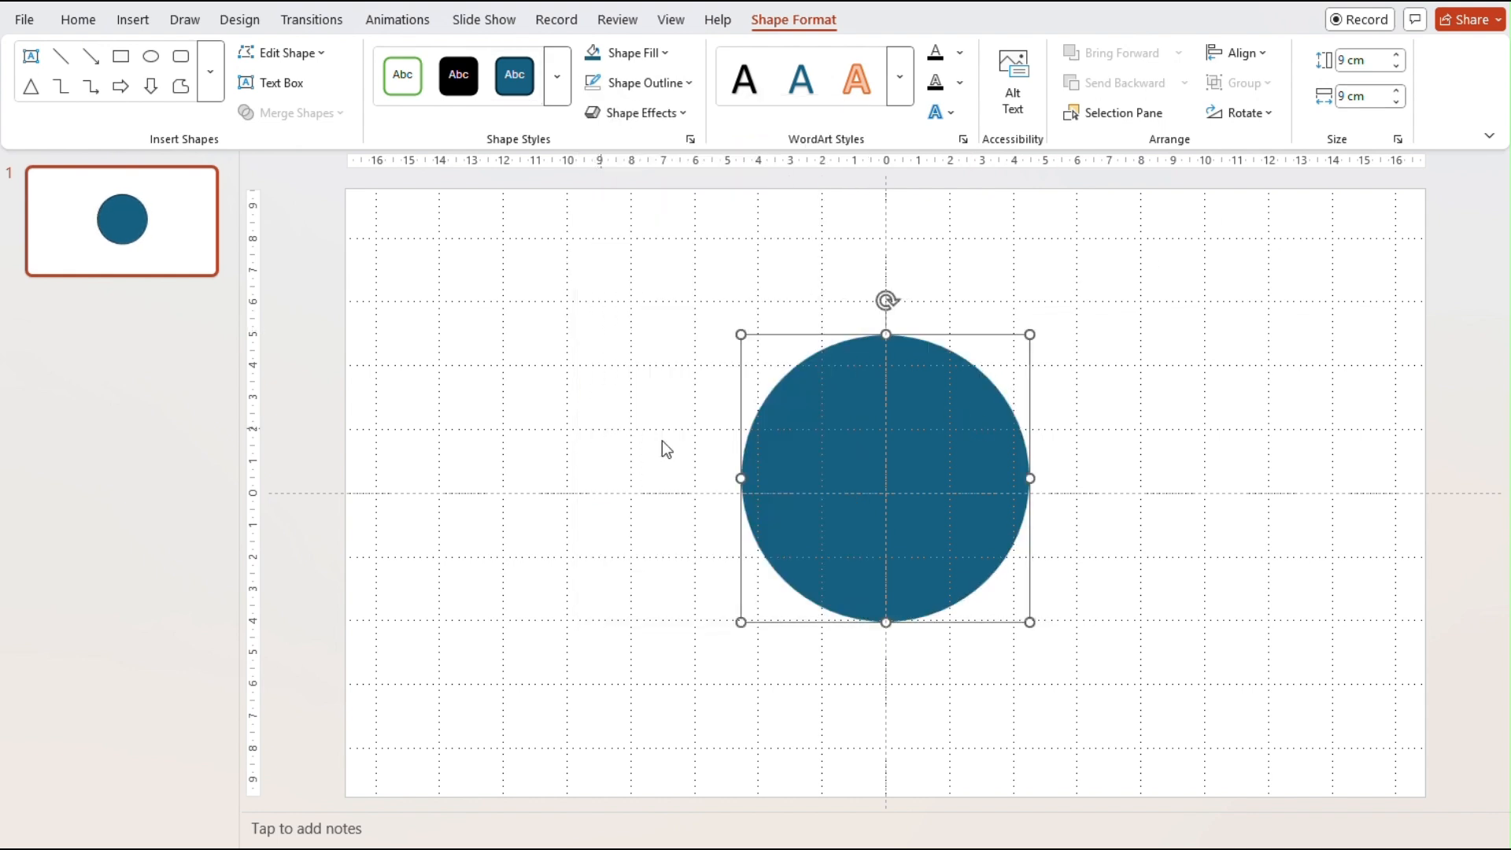
click(1096, 551)
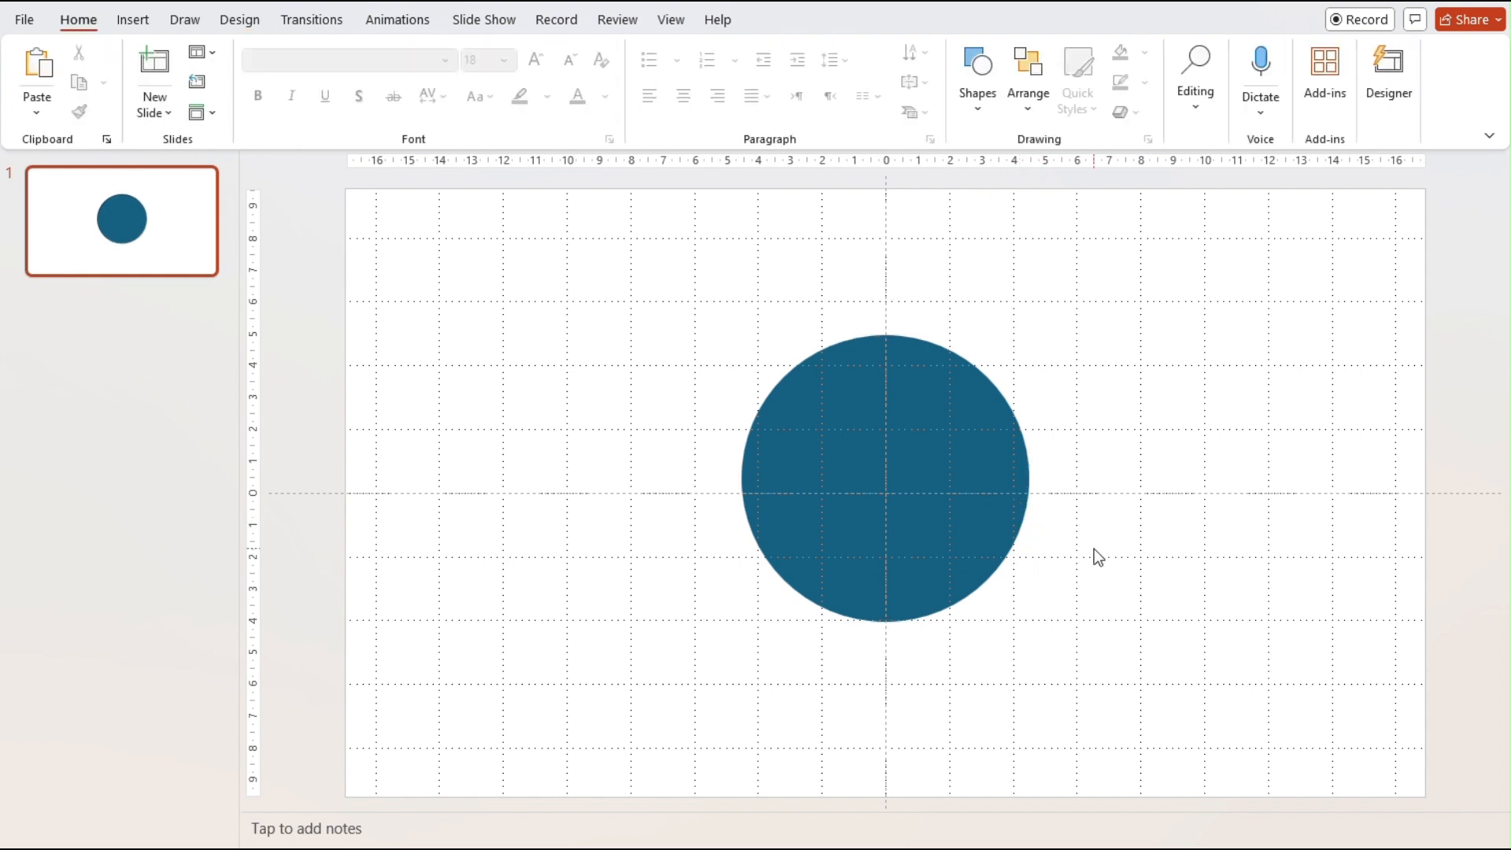
- Draw a thin upright rectangle beside the circle, about 9.8 cm high and 0.25 cm wide
click(976, 112)
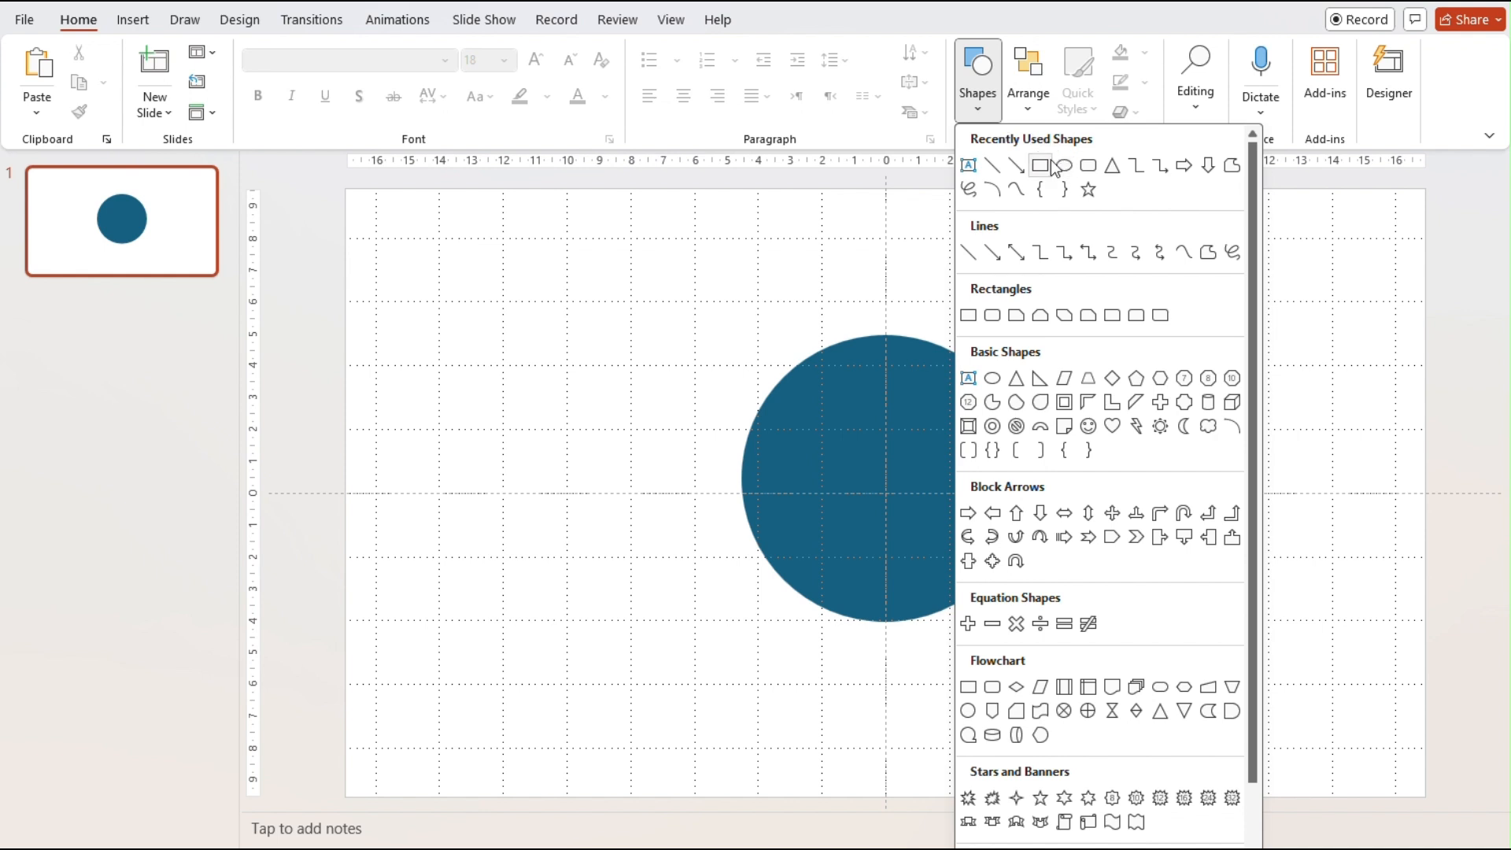
click(1048, 166)
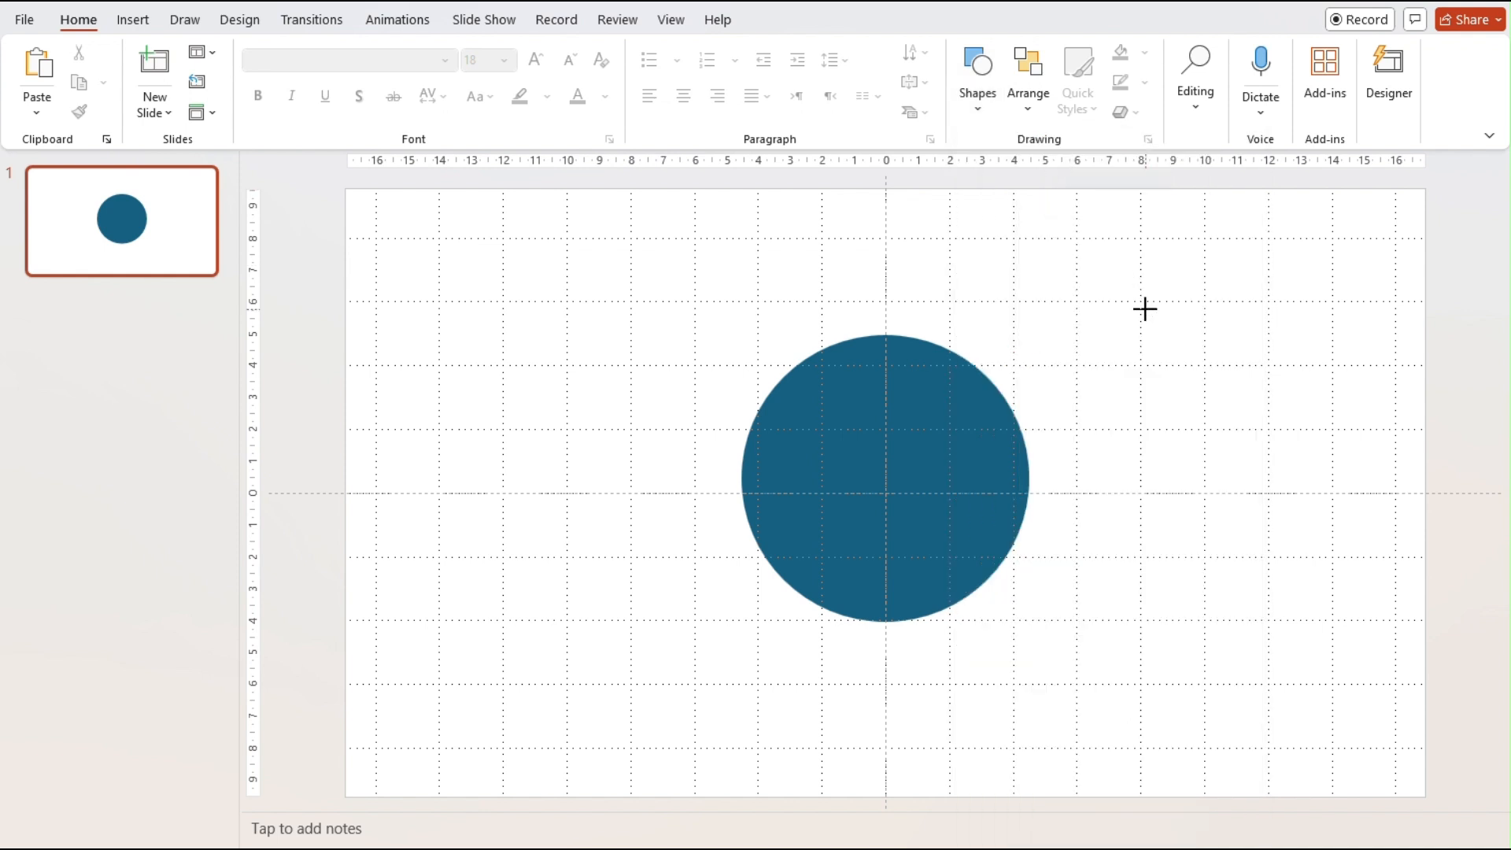
drag(1145, 308, 1153, 624)
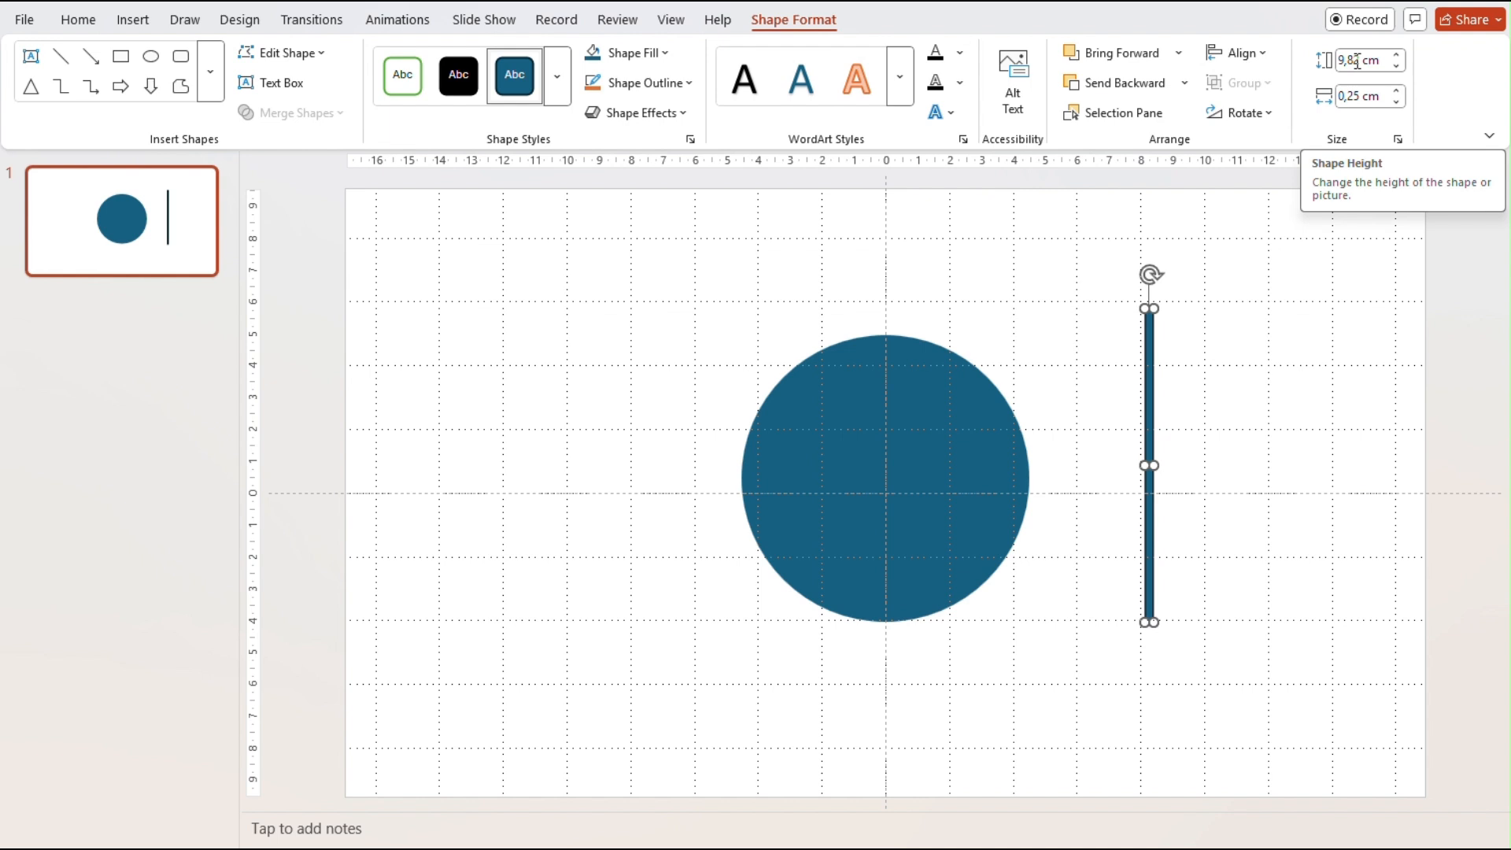
- Set the thin rectangle's height to 9 cm and its width to 0.1 cm
click(1356, 61)
text(9)
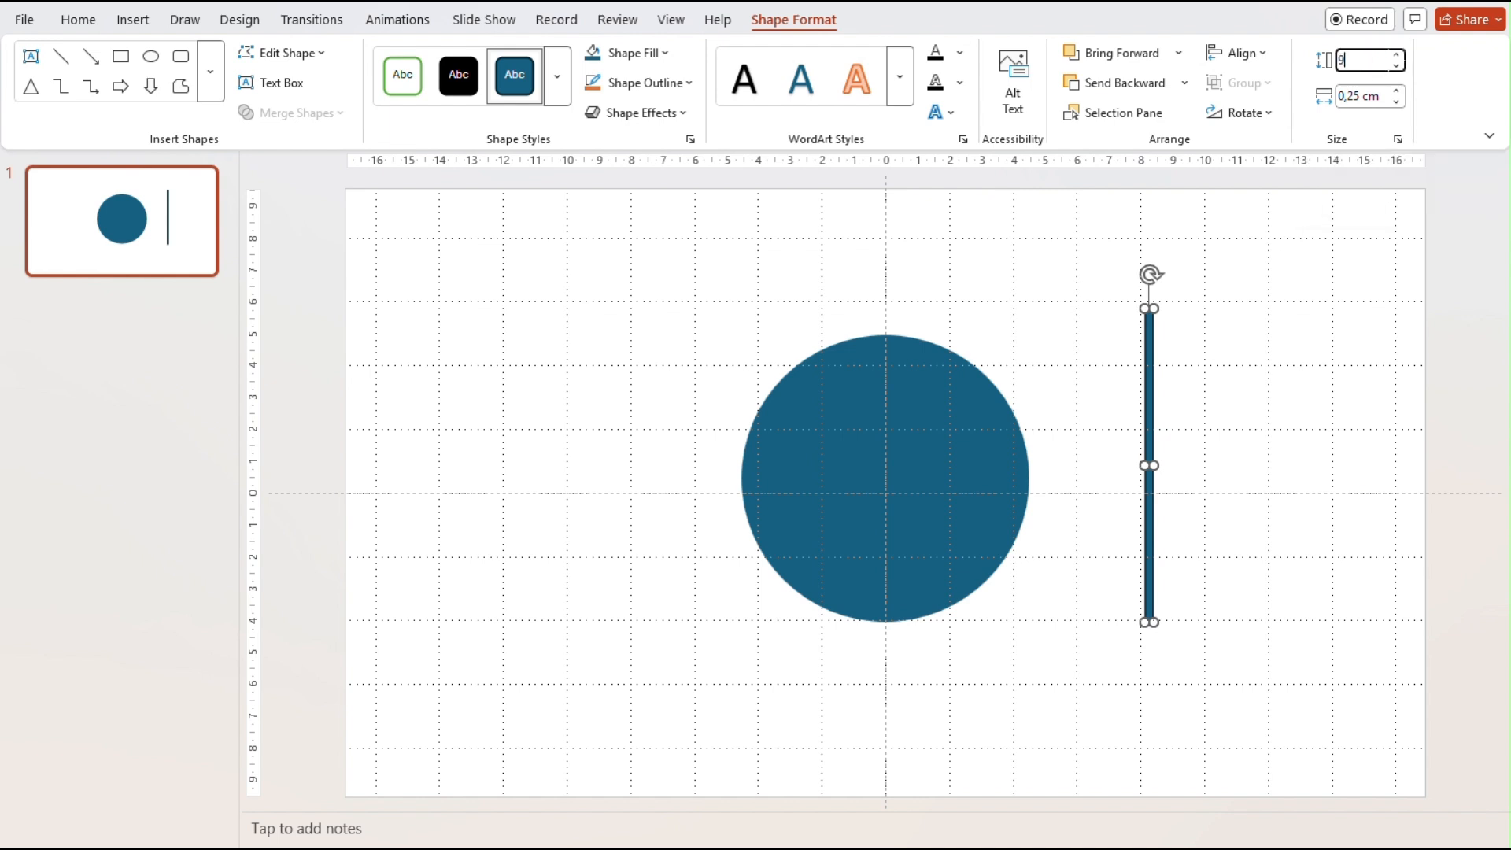
click(948, 419)
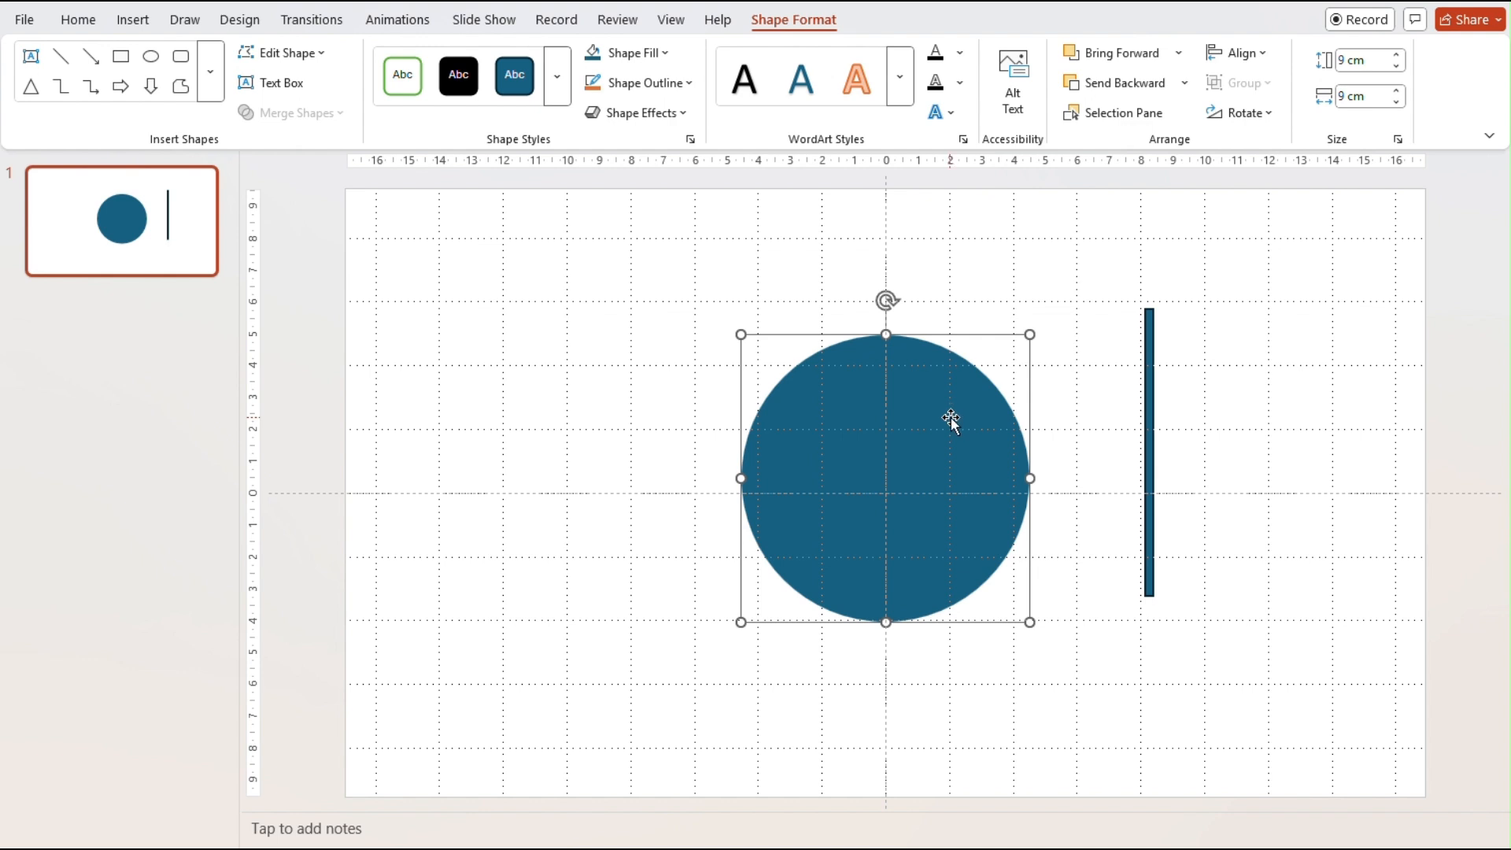
click(1152, 384)
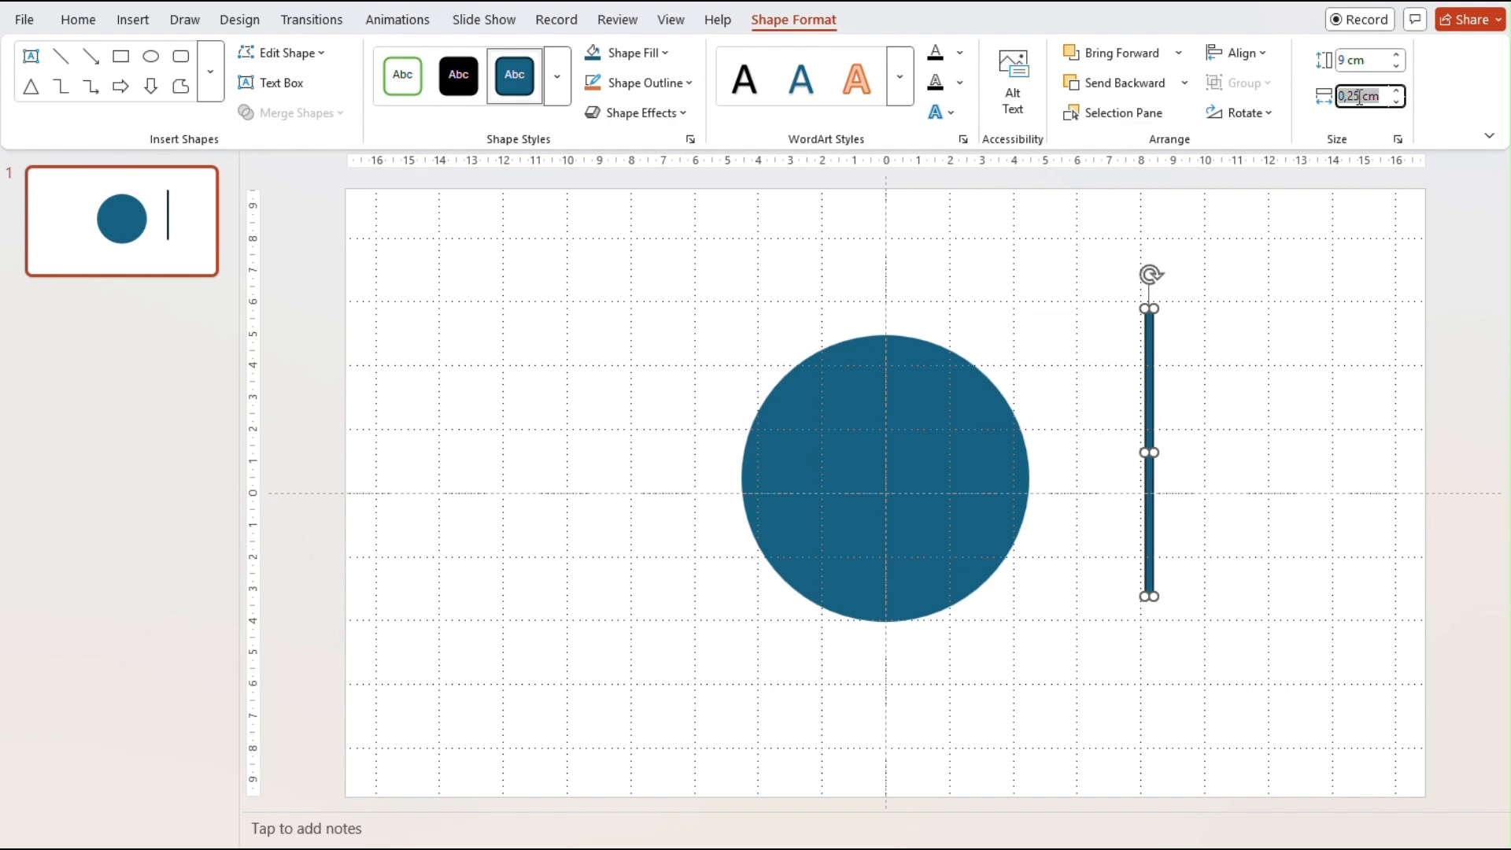
text(0,1)
key(Return)
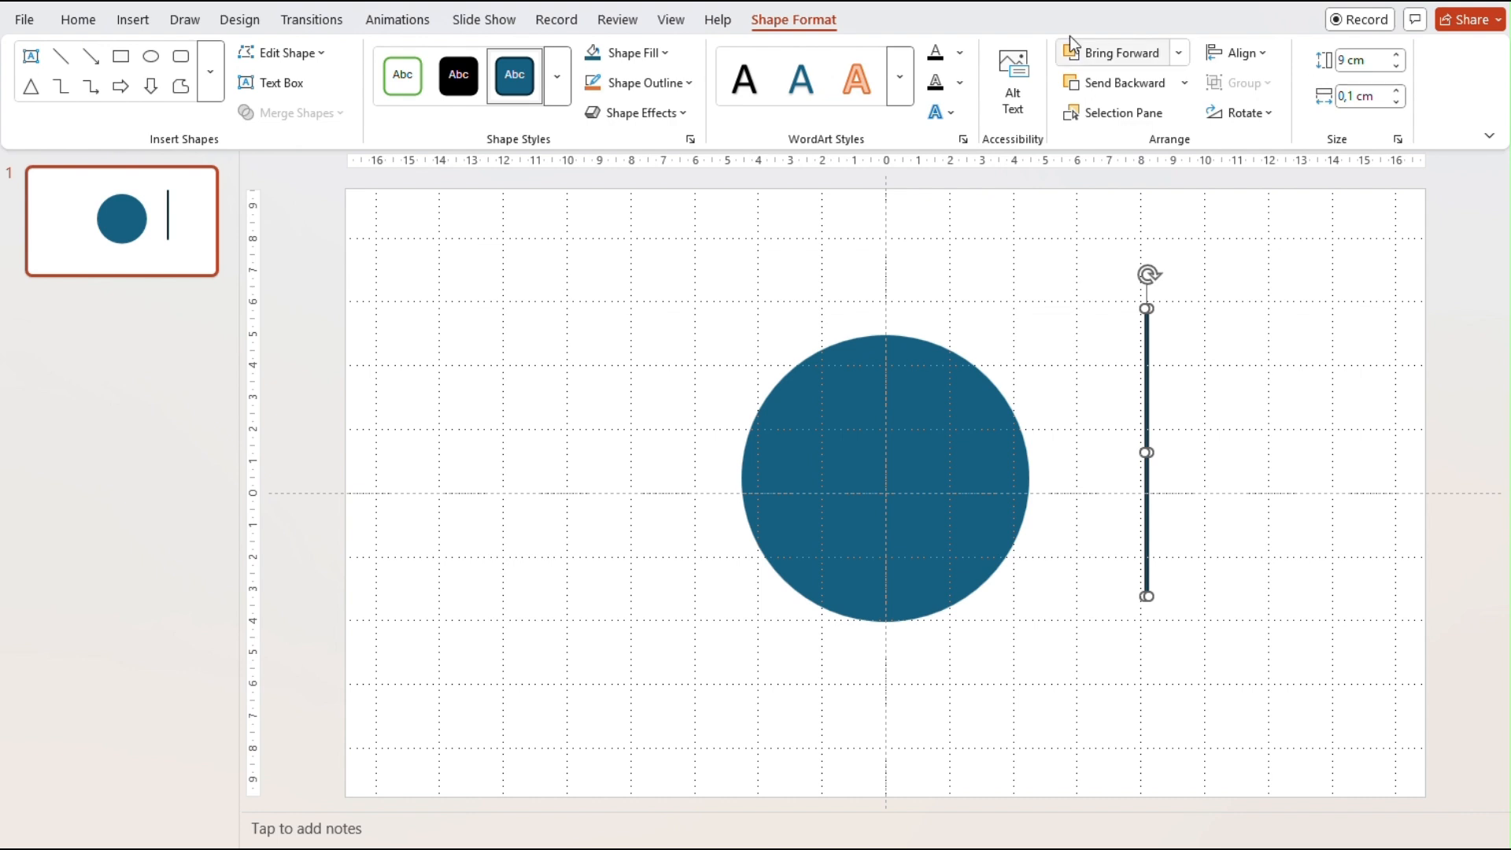
- Remove the thin strip's outline and fill it with the orange theme color
click(680, 89)
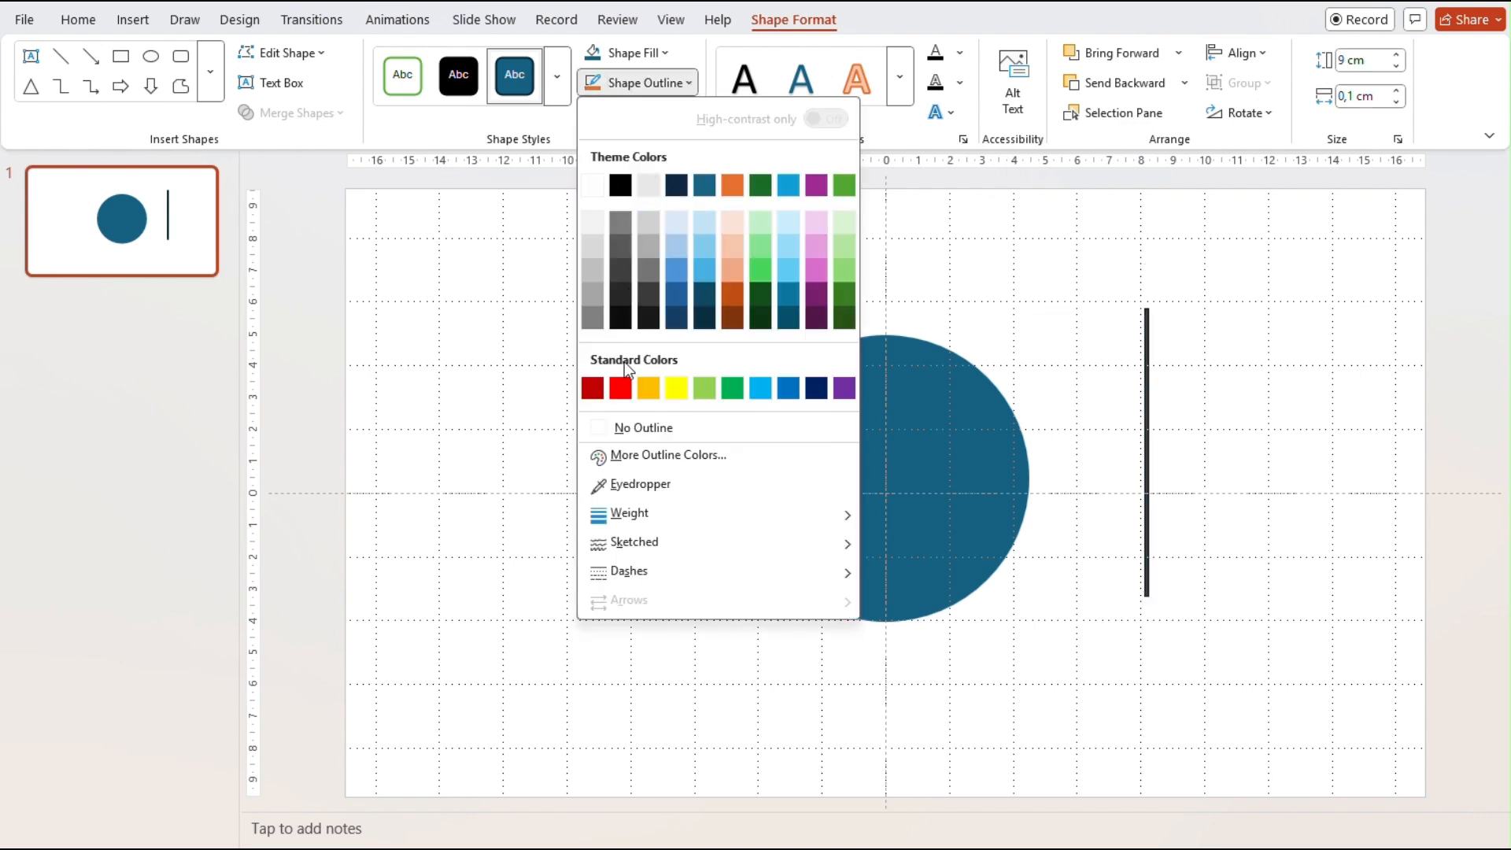
click(602, 428)
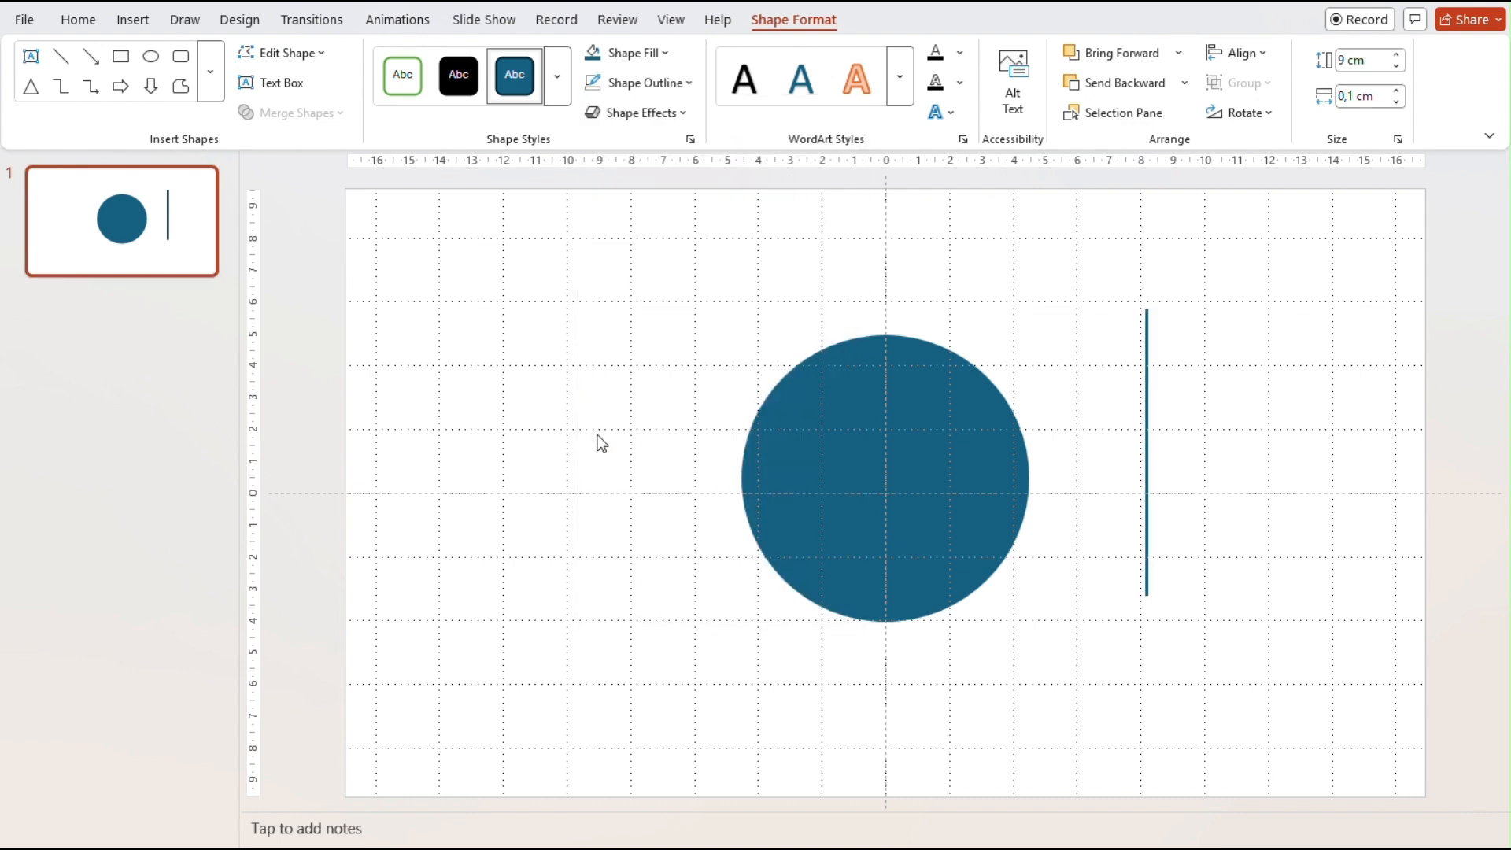
click(669, 59)
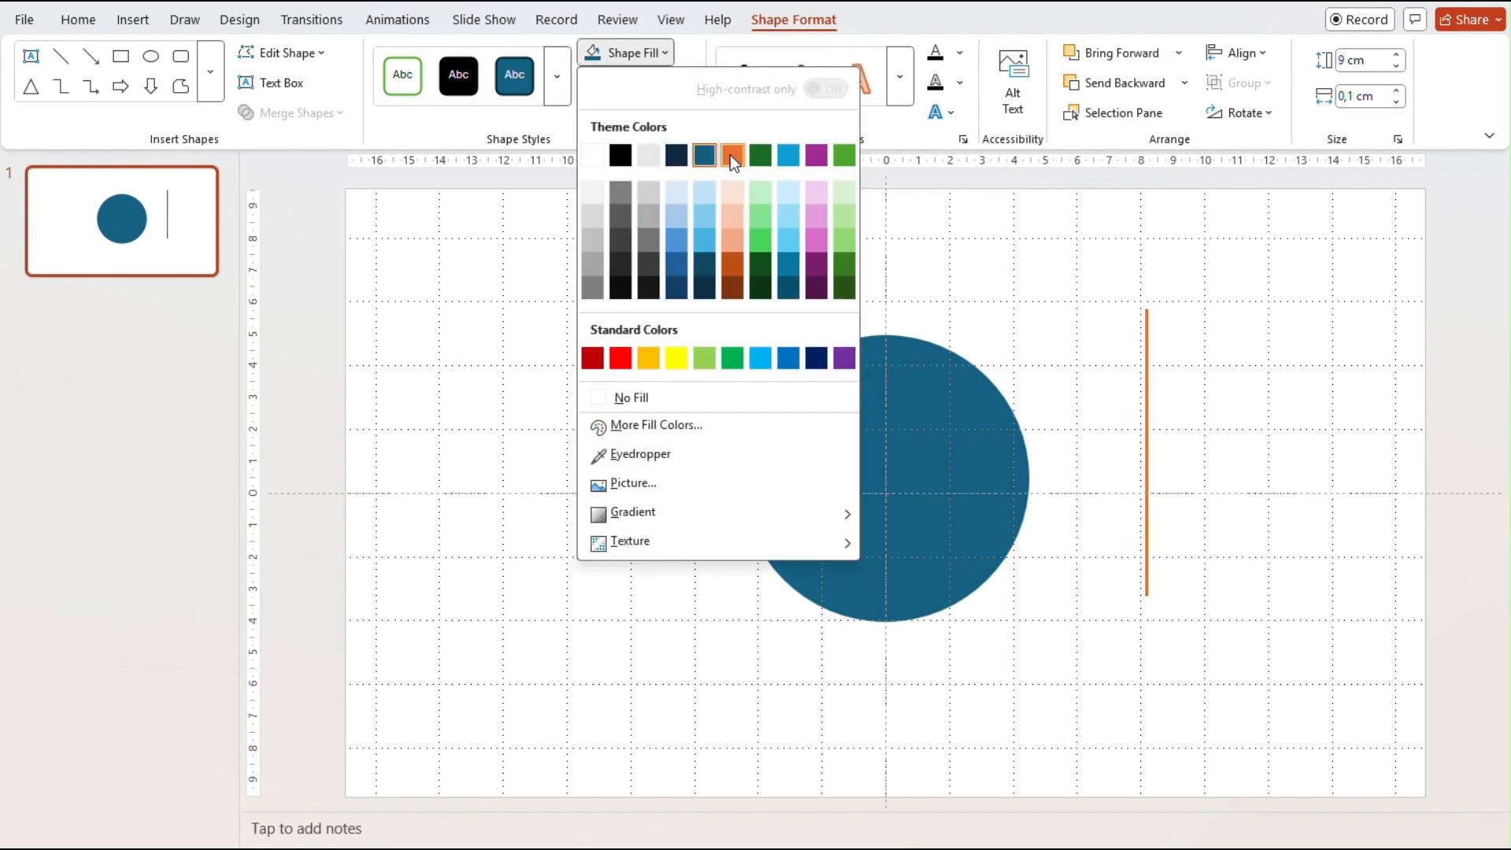
click(732, 157)
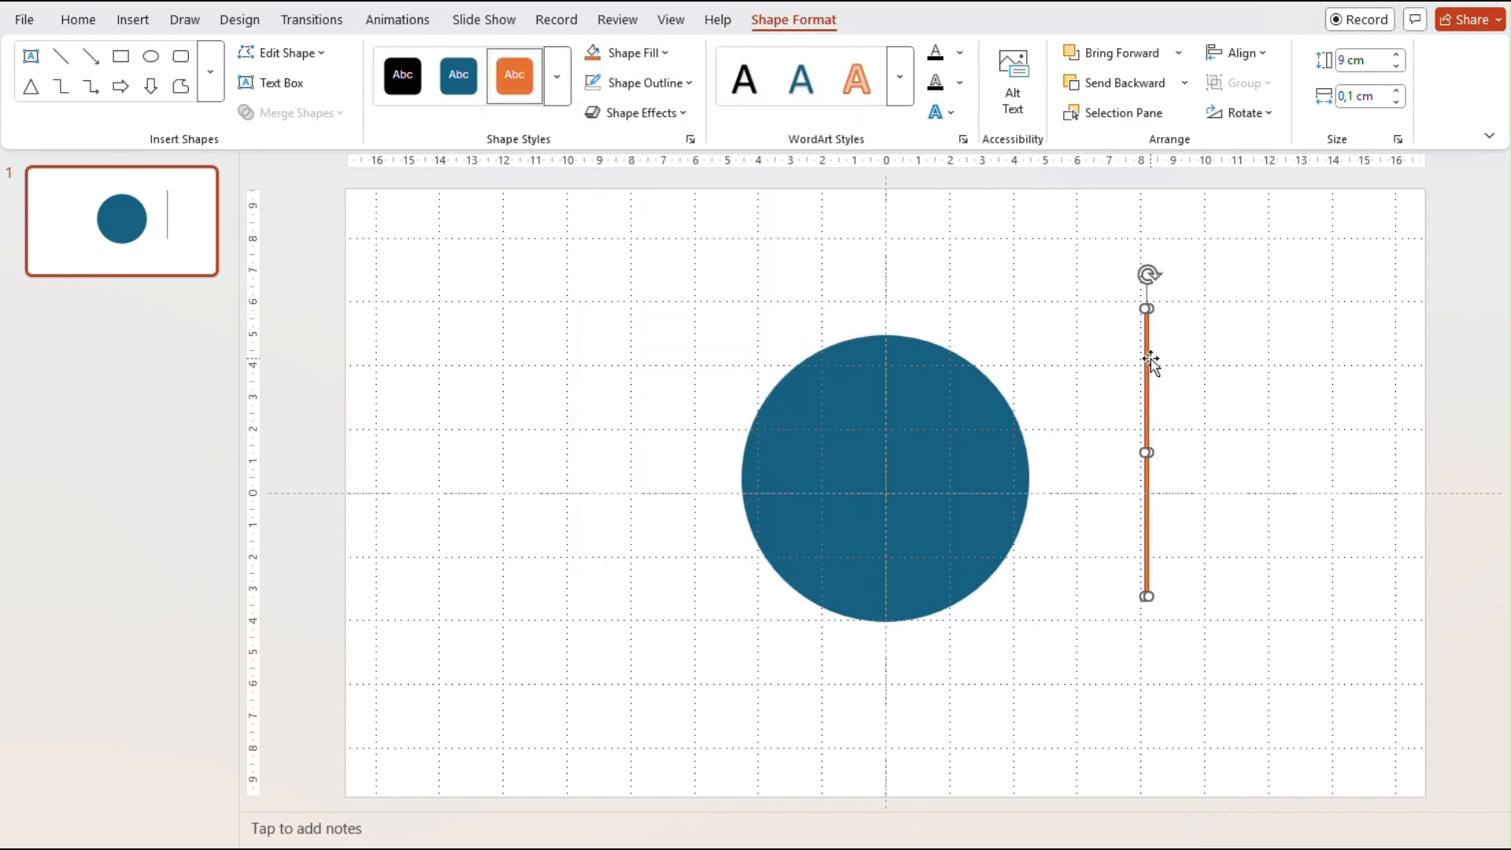
- Move the orange strip onto the circle's vertical center line and add three copies of it
drag(1147, 350, 886, 384)
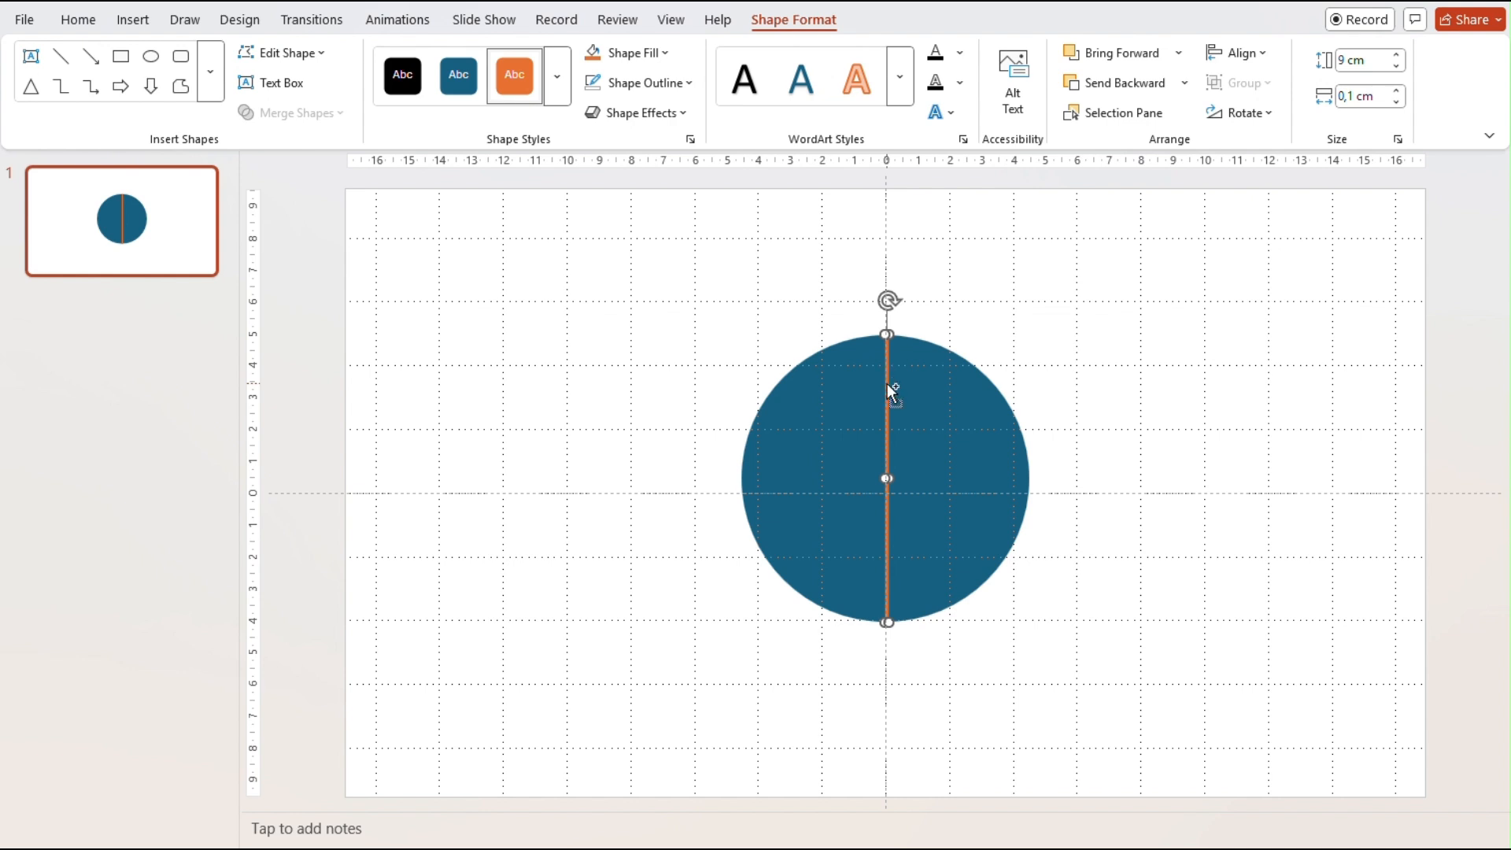
key(ctrl+v)
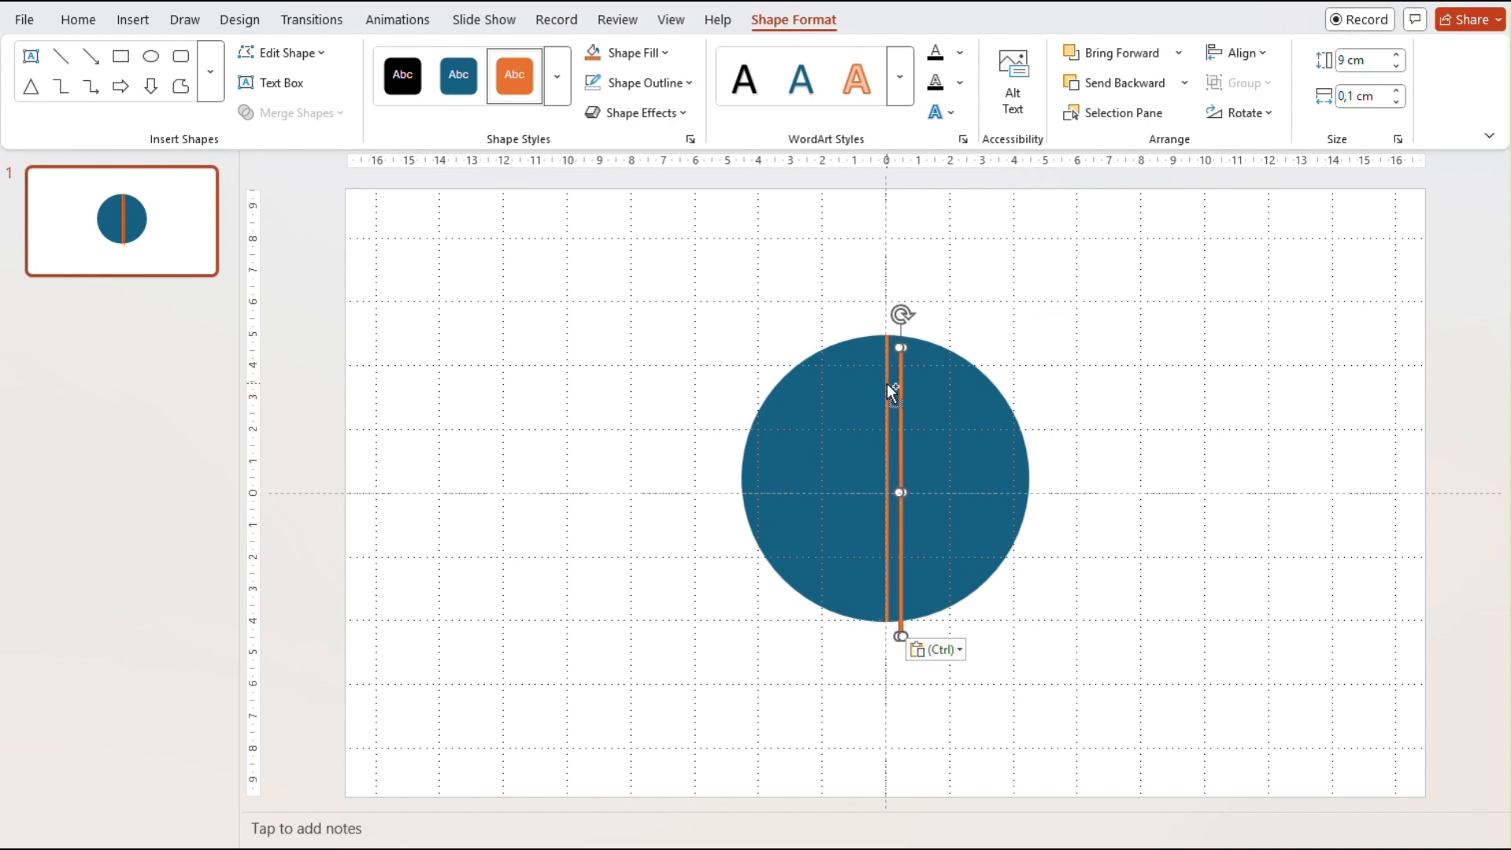
key(ctrl+v)
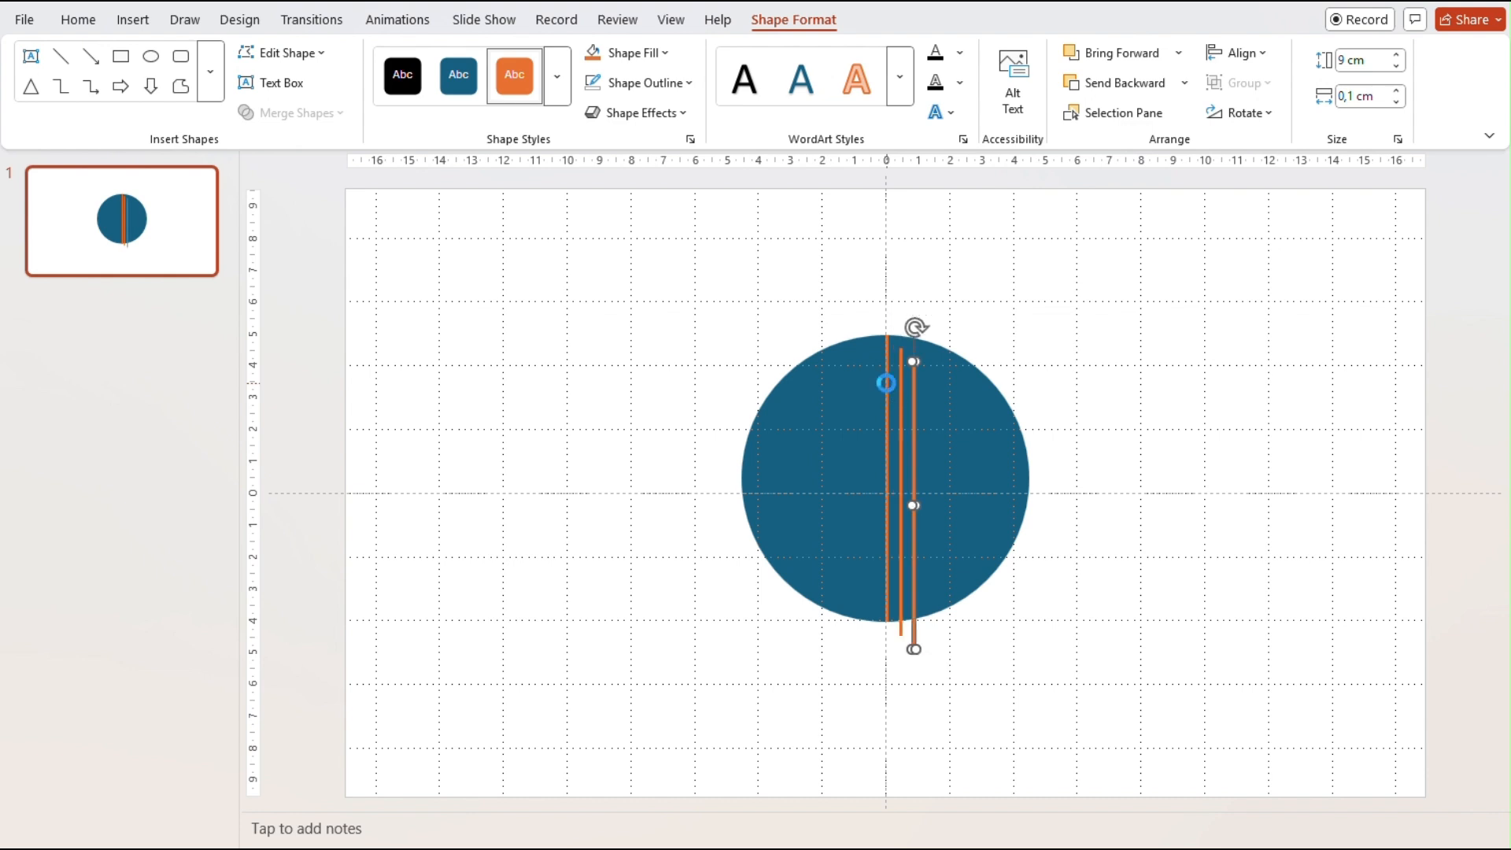
key(ctrl+v)
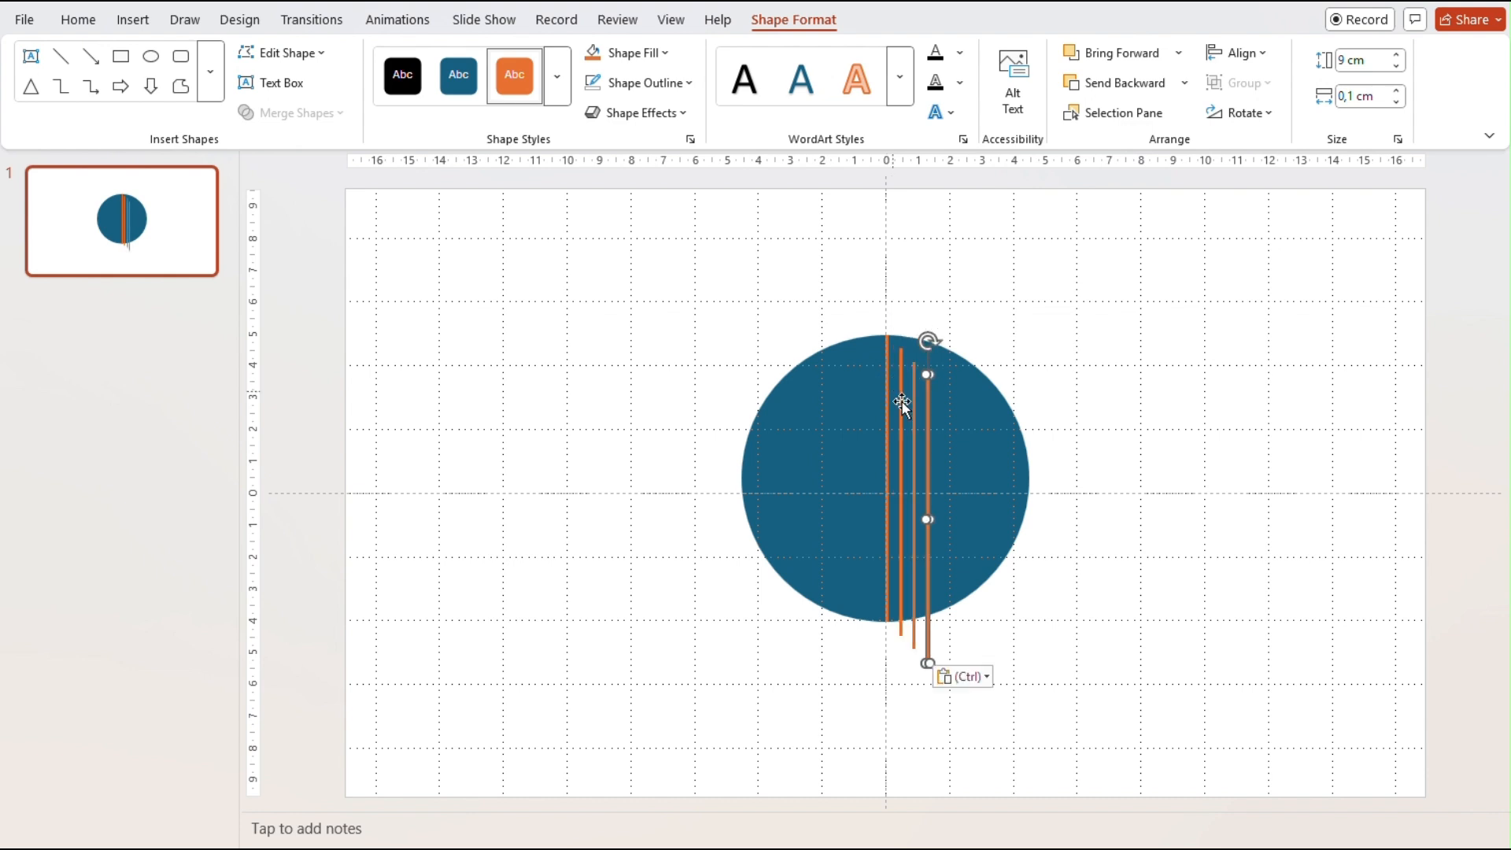
- Align the circle and all four orange strips to each other by center and by middle
click(1181, 708)
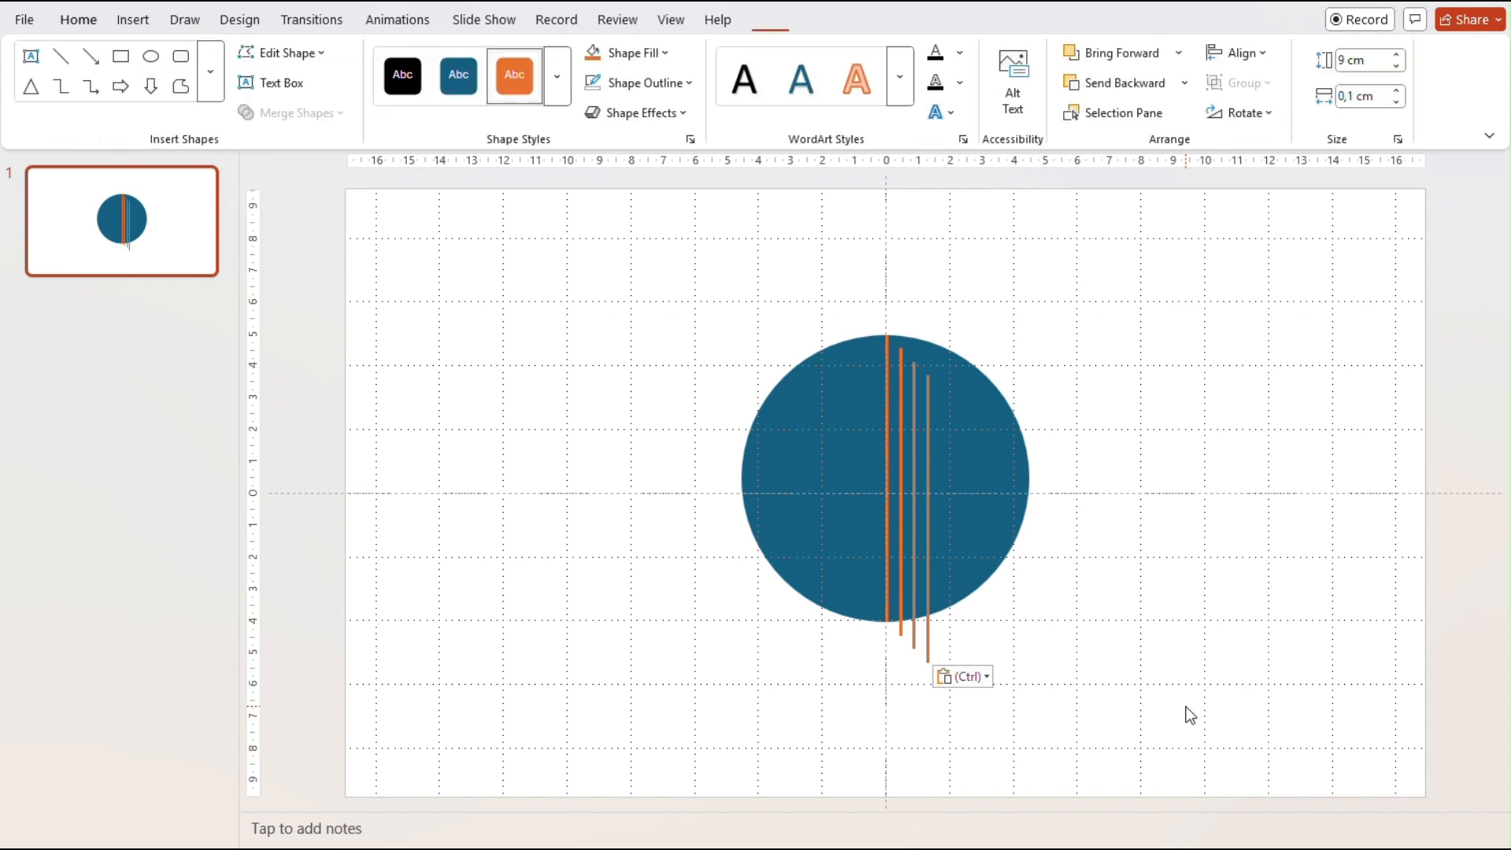
drag(1190, 714, 635, 243)
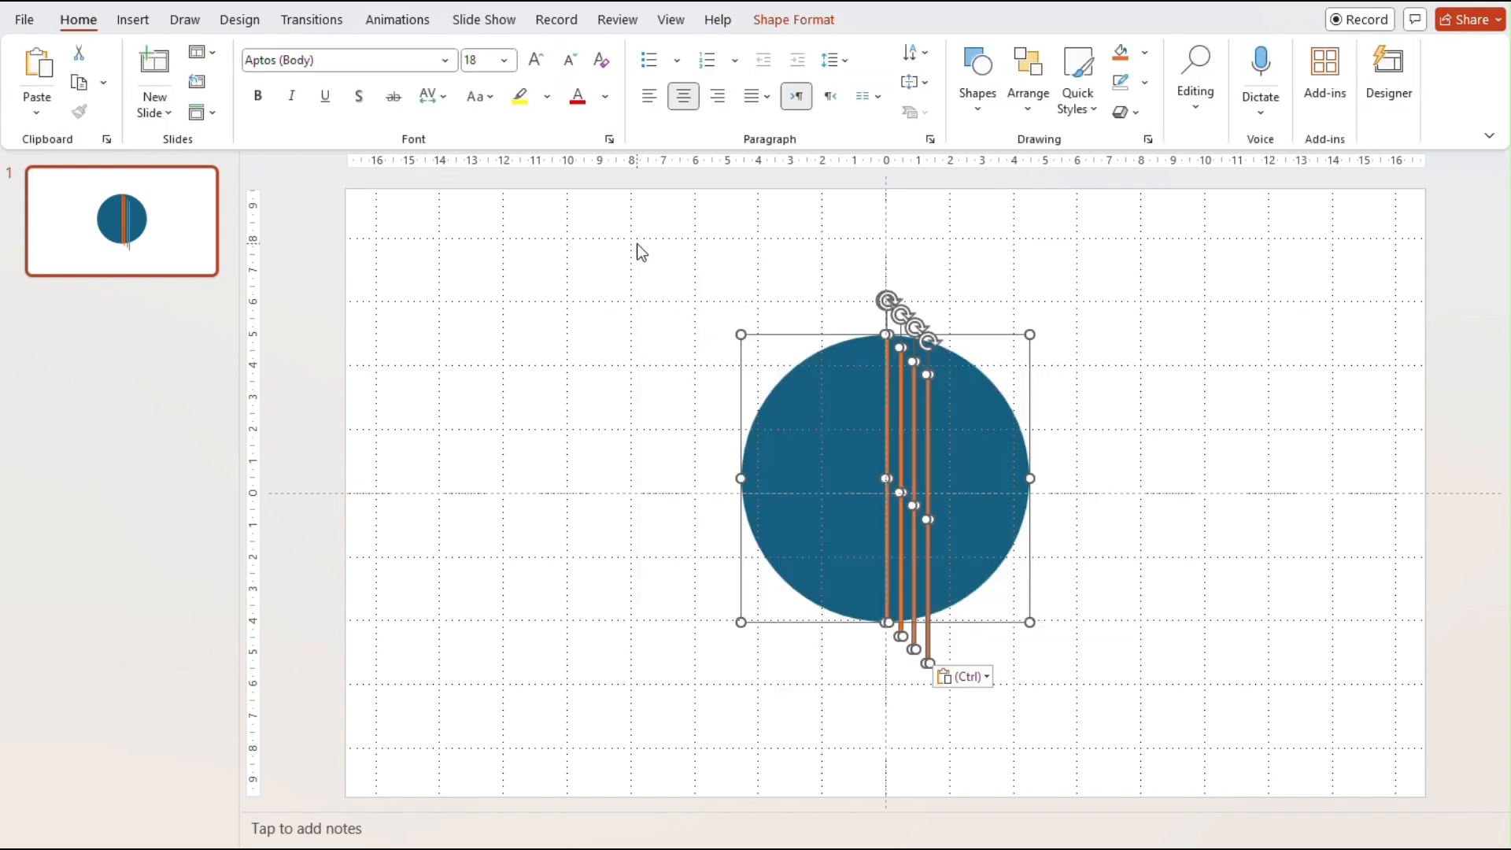
click(1028, 101)
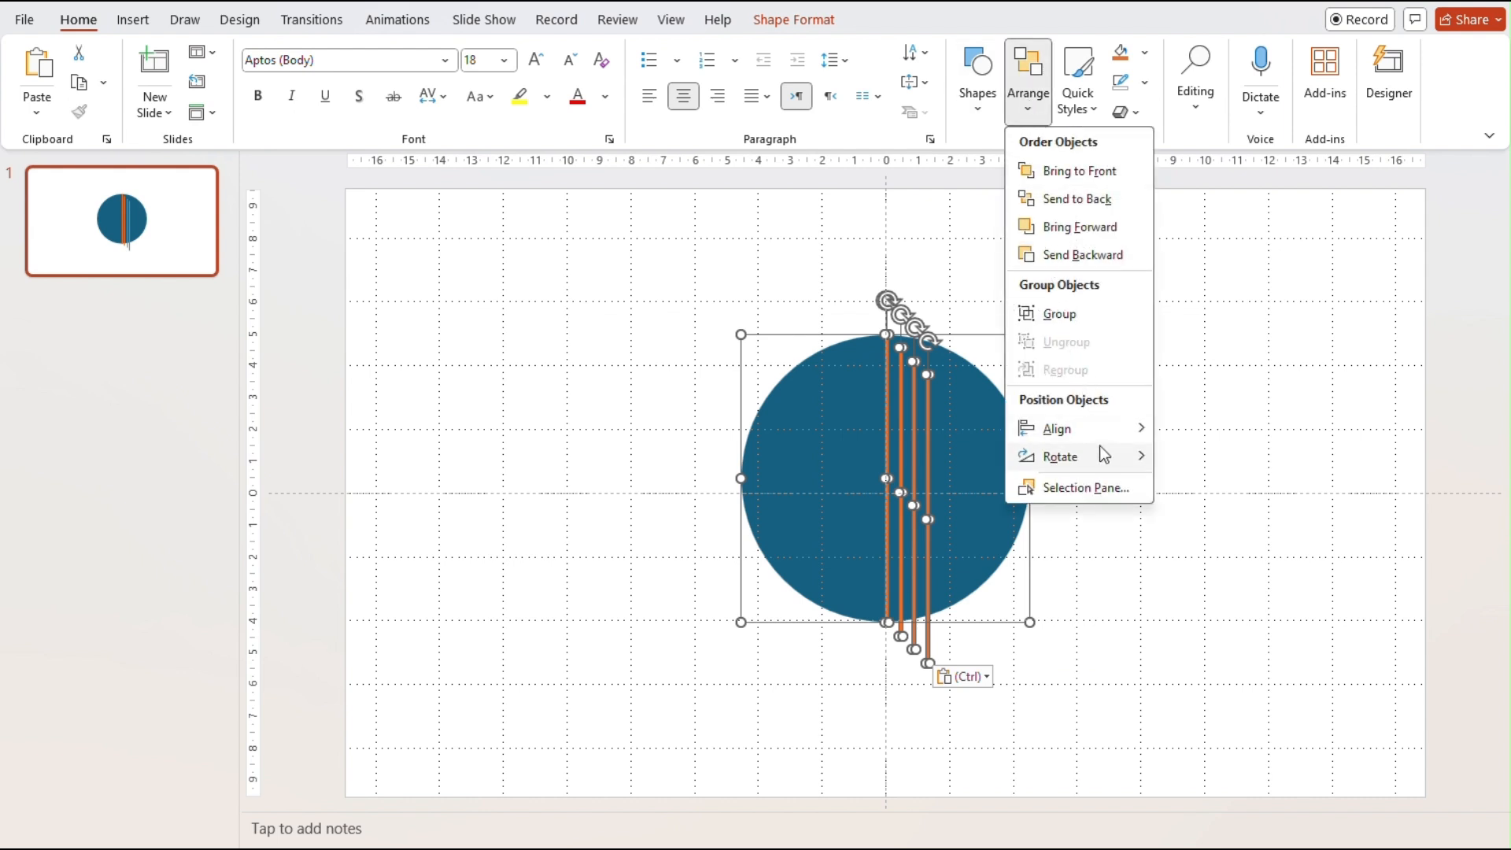
mouse_move(1102, 440)
click(1210, 465)
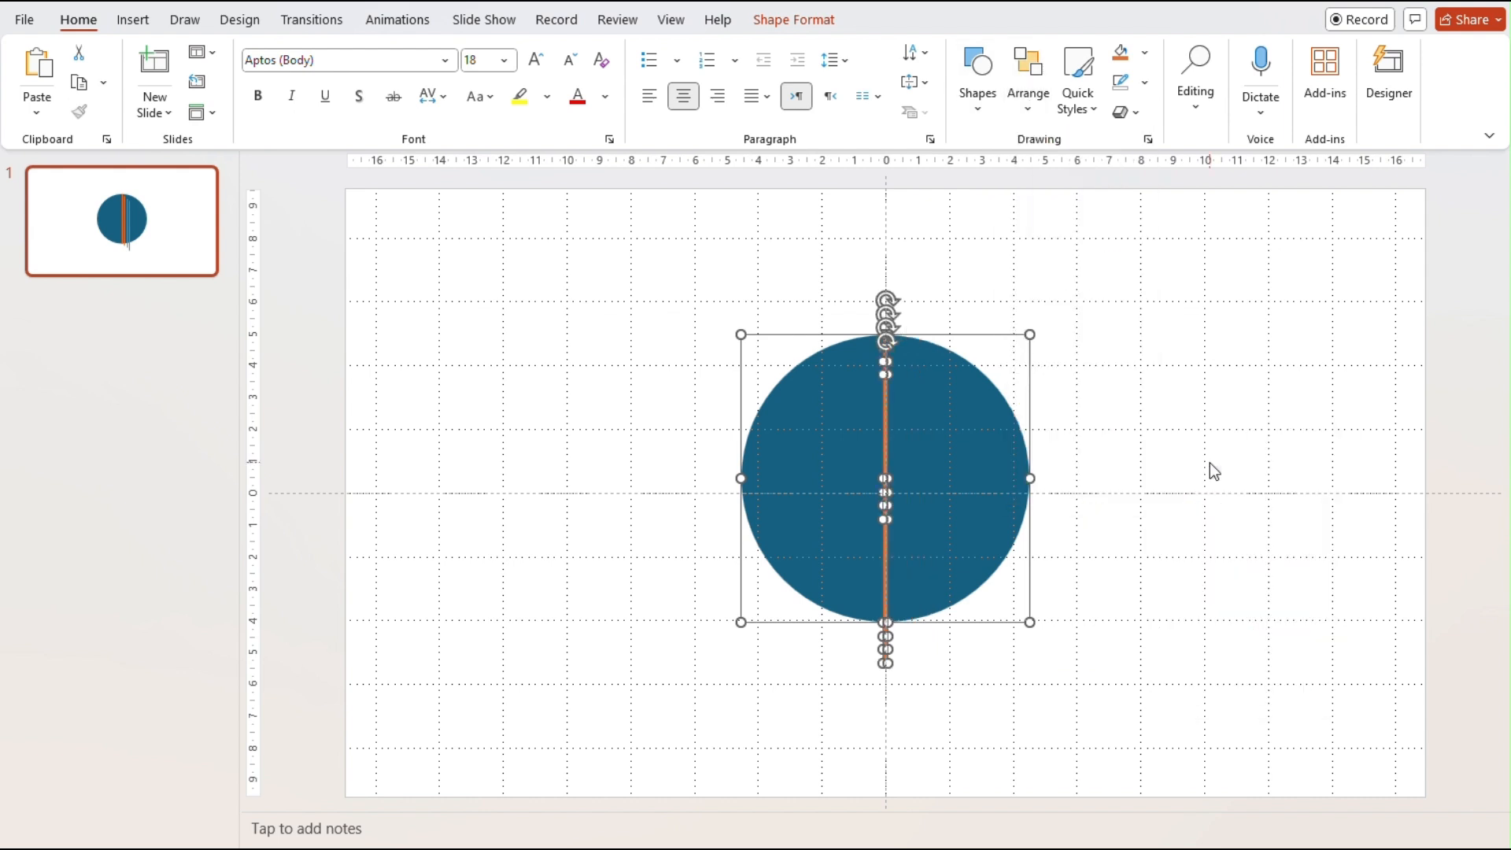
click(1015, 107)
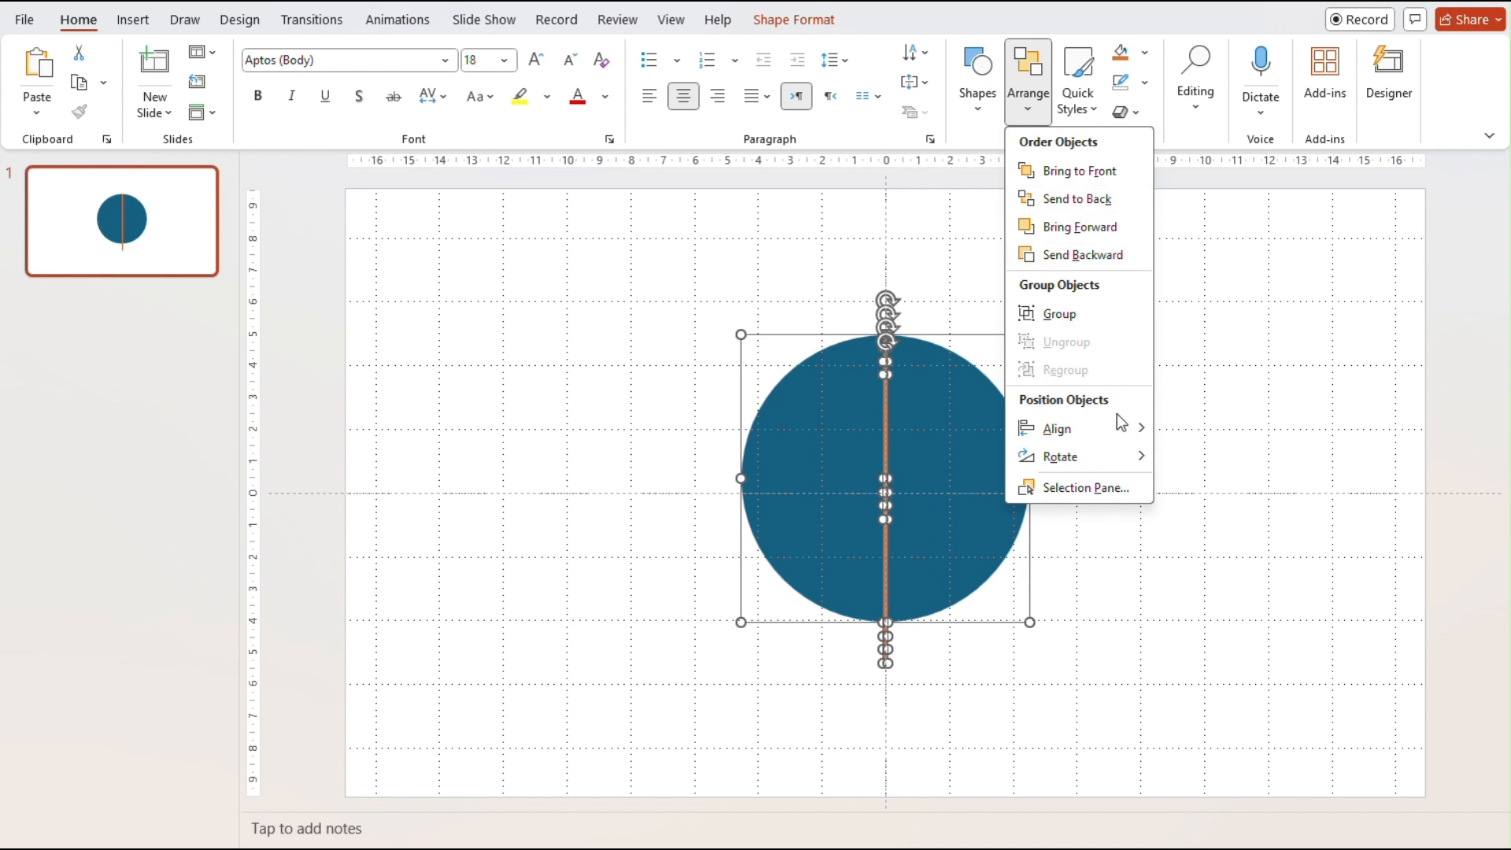
mouse_move(1123, 431)
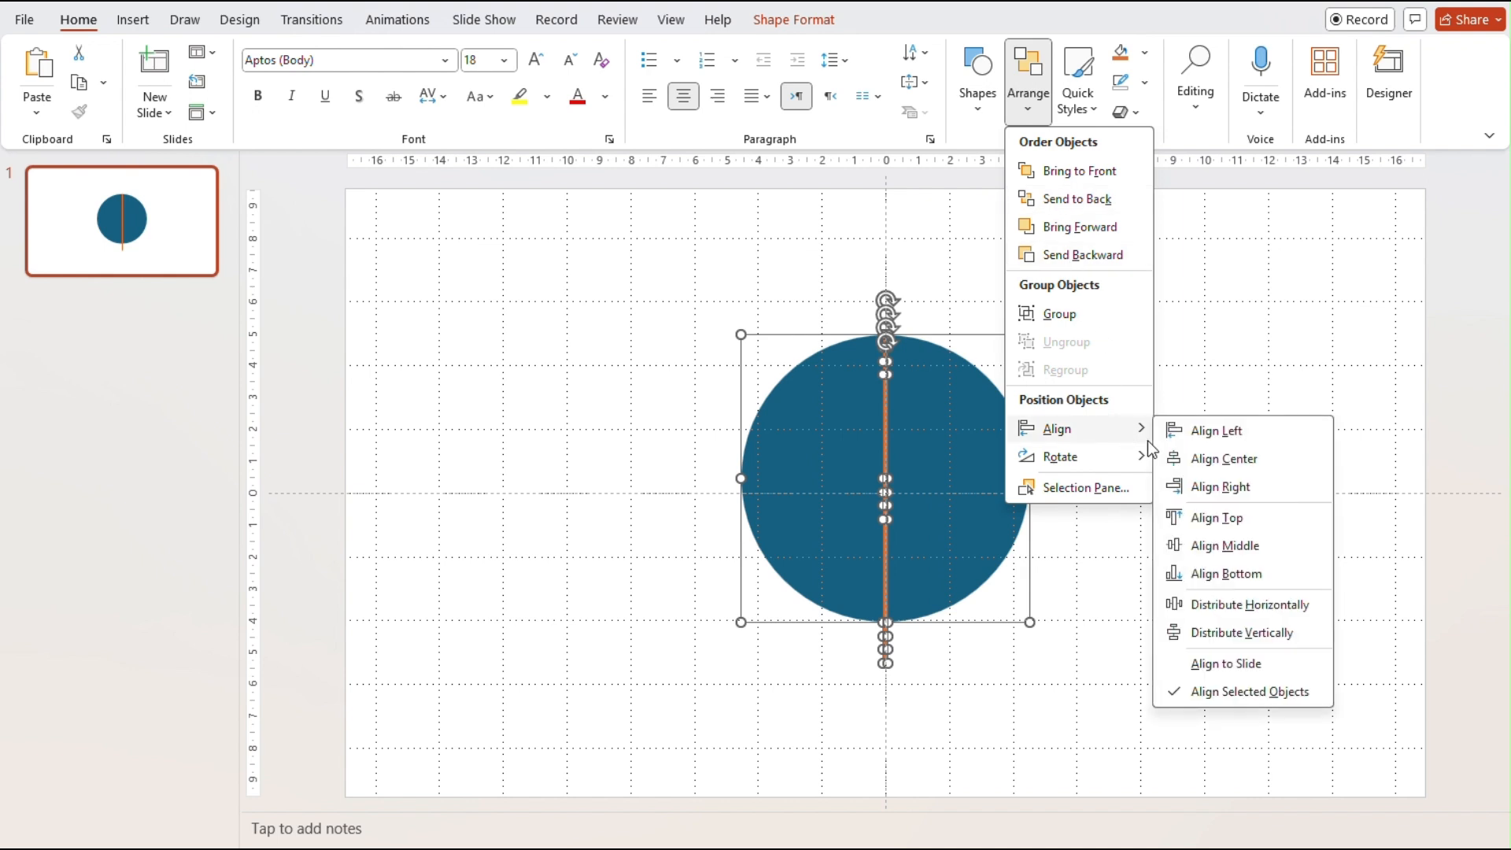
click(1235, 548)
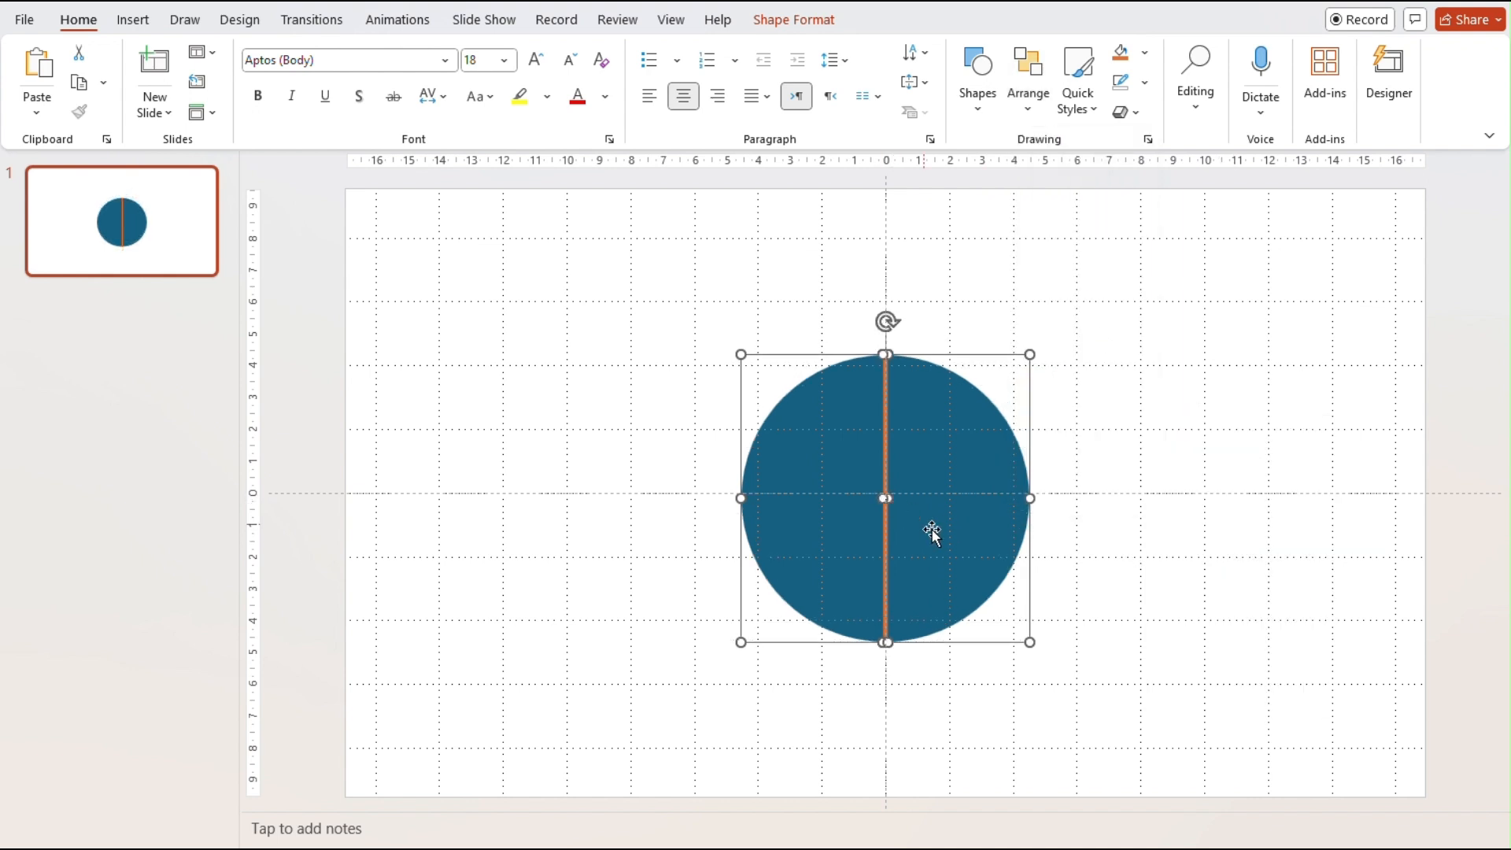
- Move the circle with its strips up slightly so it is centered vertically on the slide
drag(936, 534, 936, 520)
drag(936, 511, 940, 531)
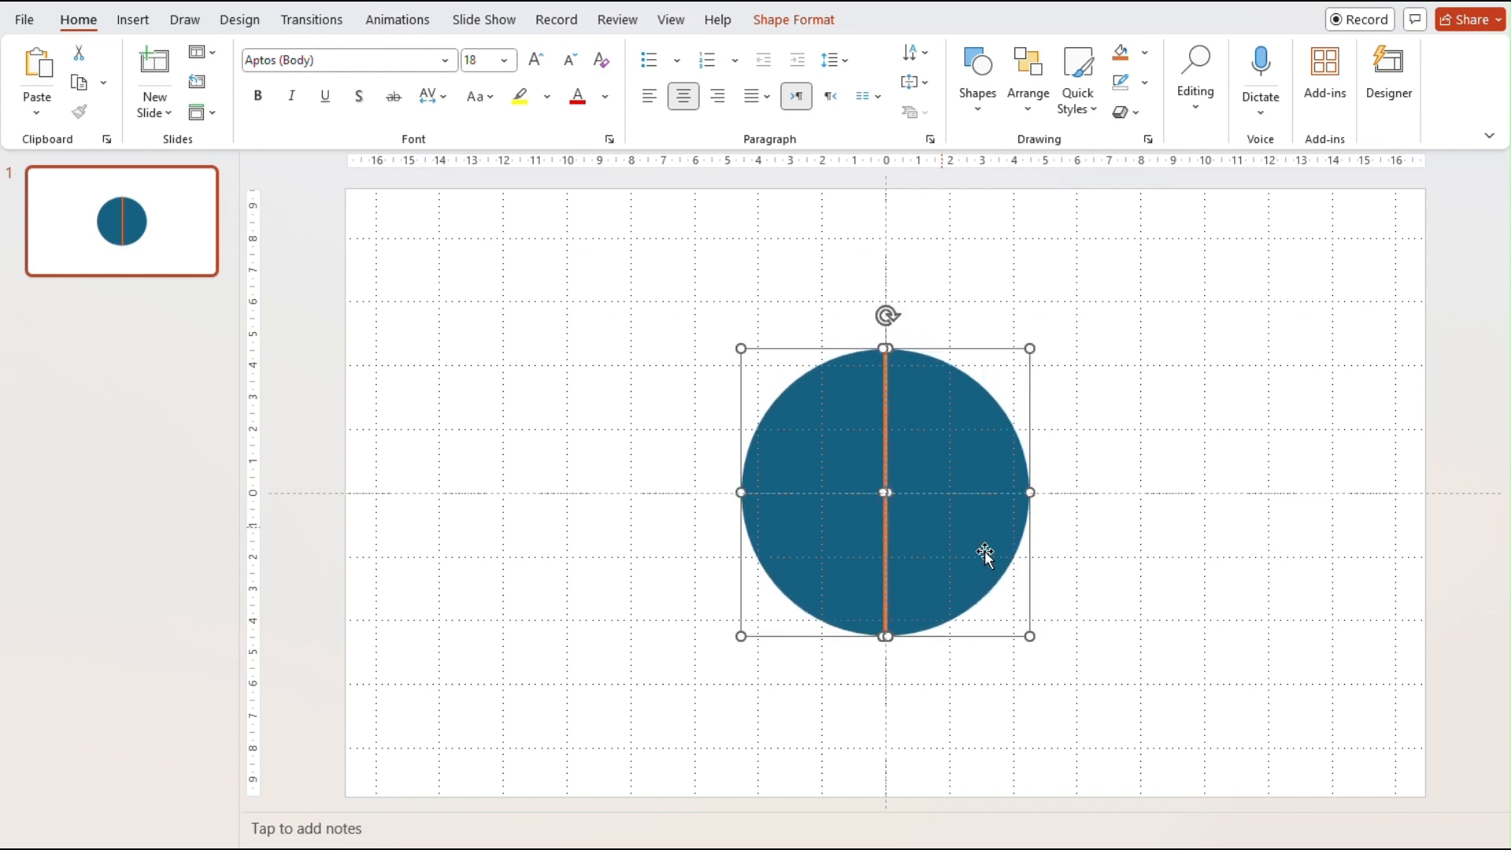
click(1150, 659)
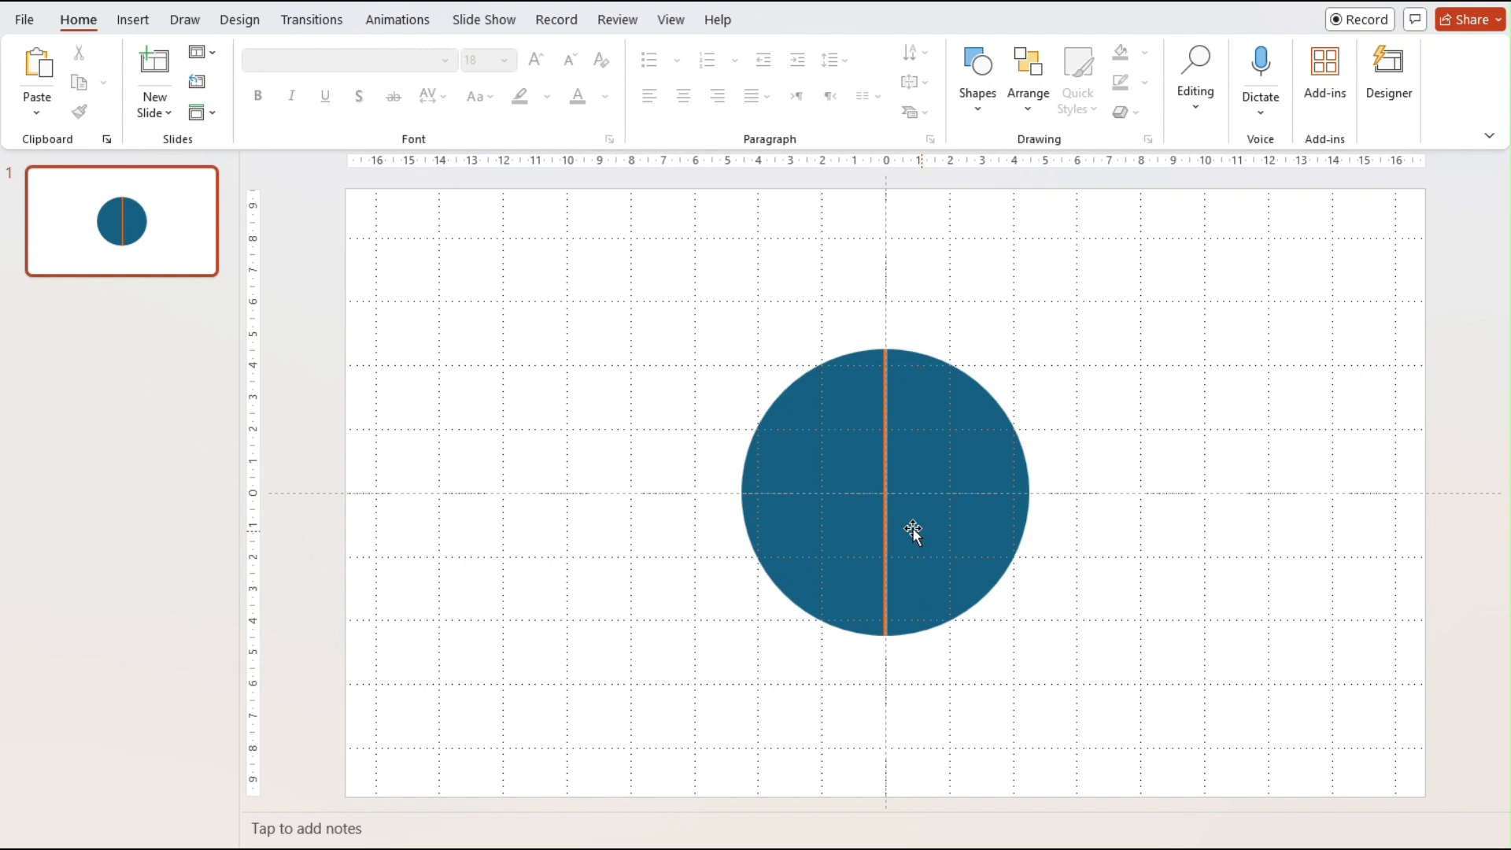
- Set the rotation of the topmost orange strip on the circle to 90°
click(885, 519)
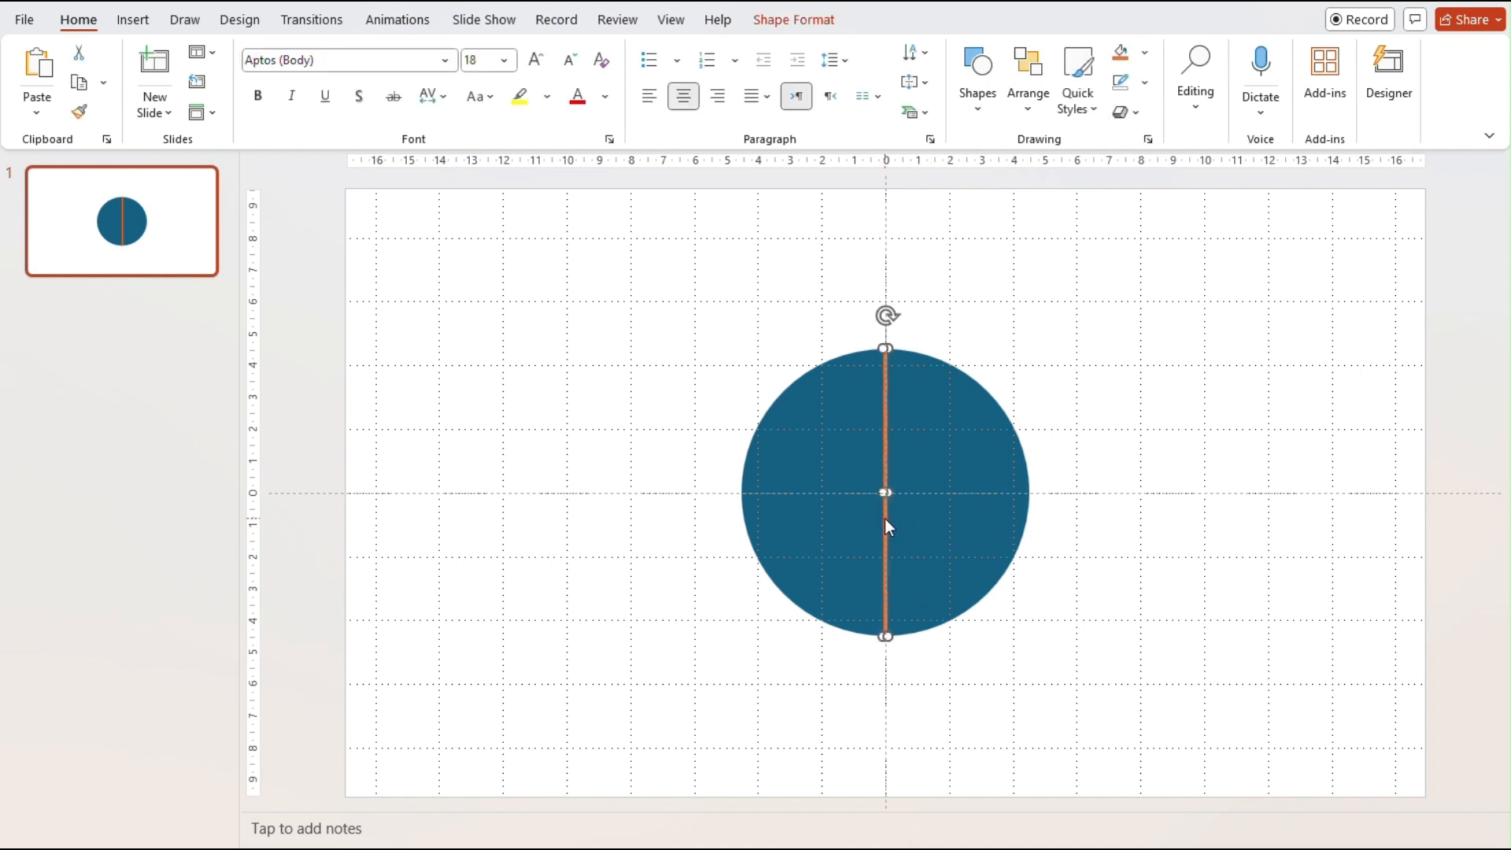
right_click(885, 521)
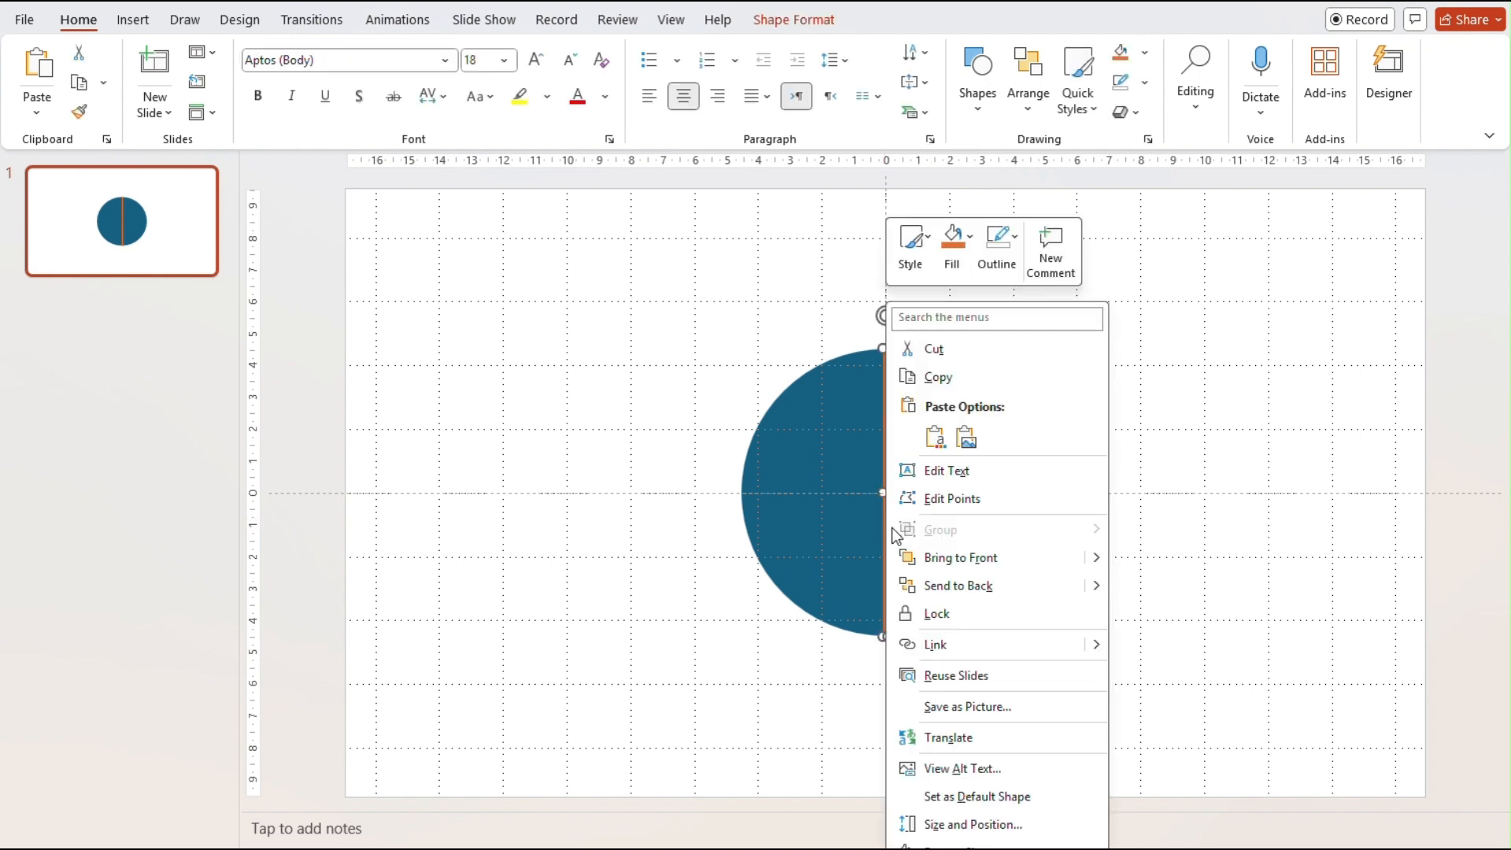
click(954, 826)
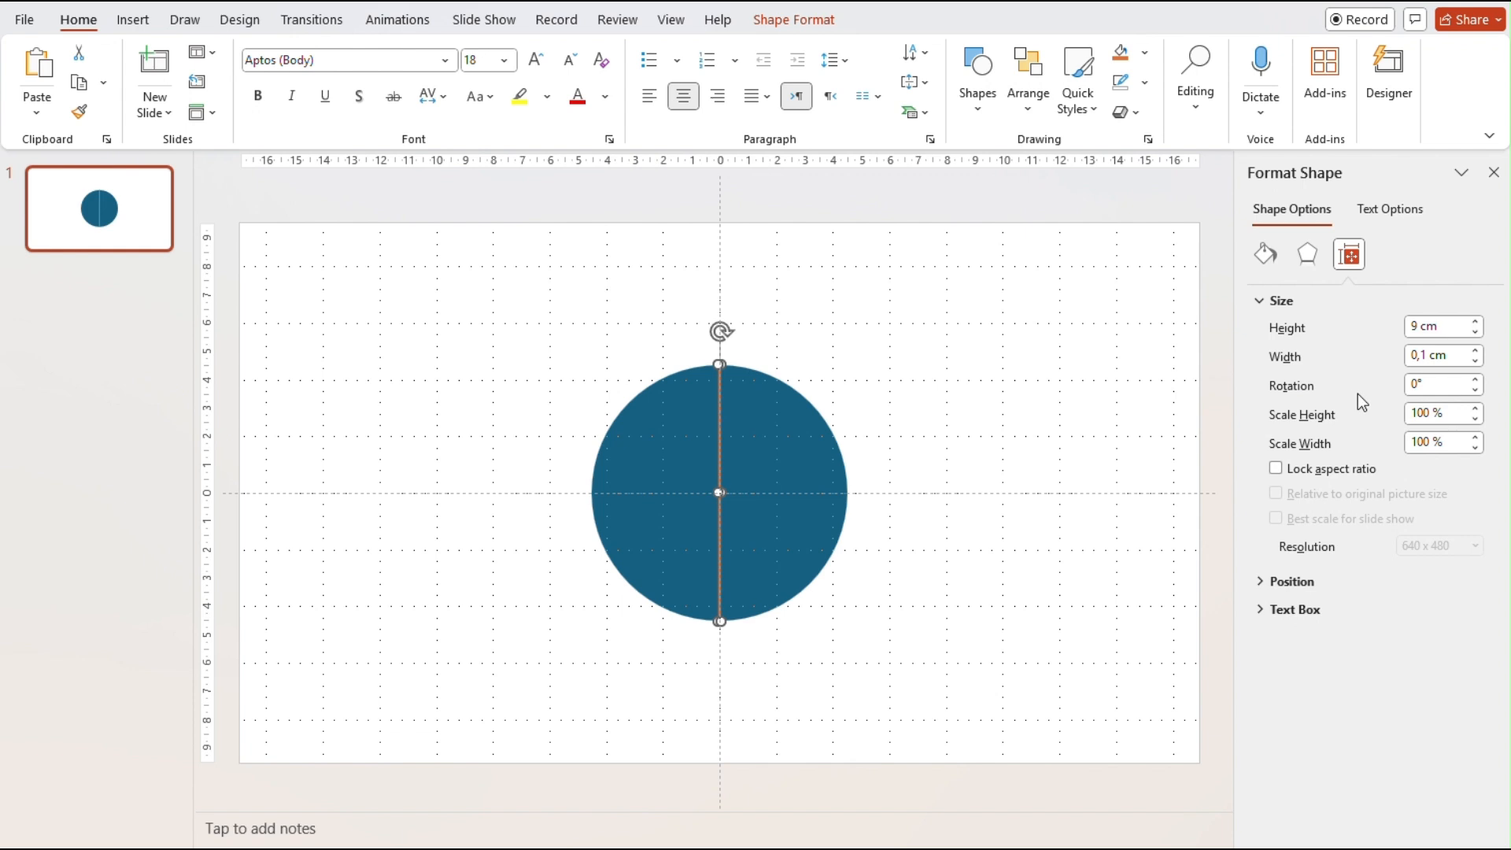
click(1420, 384)
click(1420, 384)
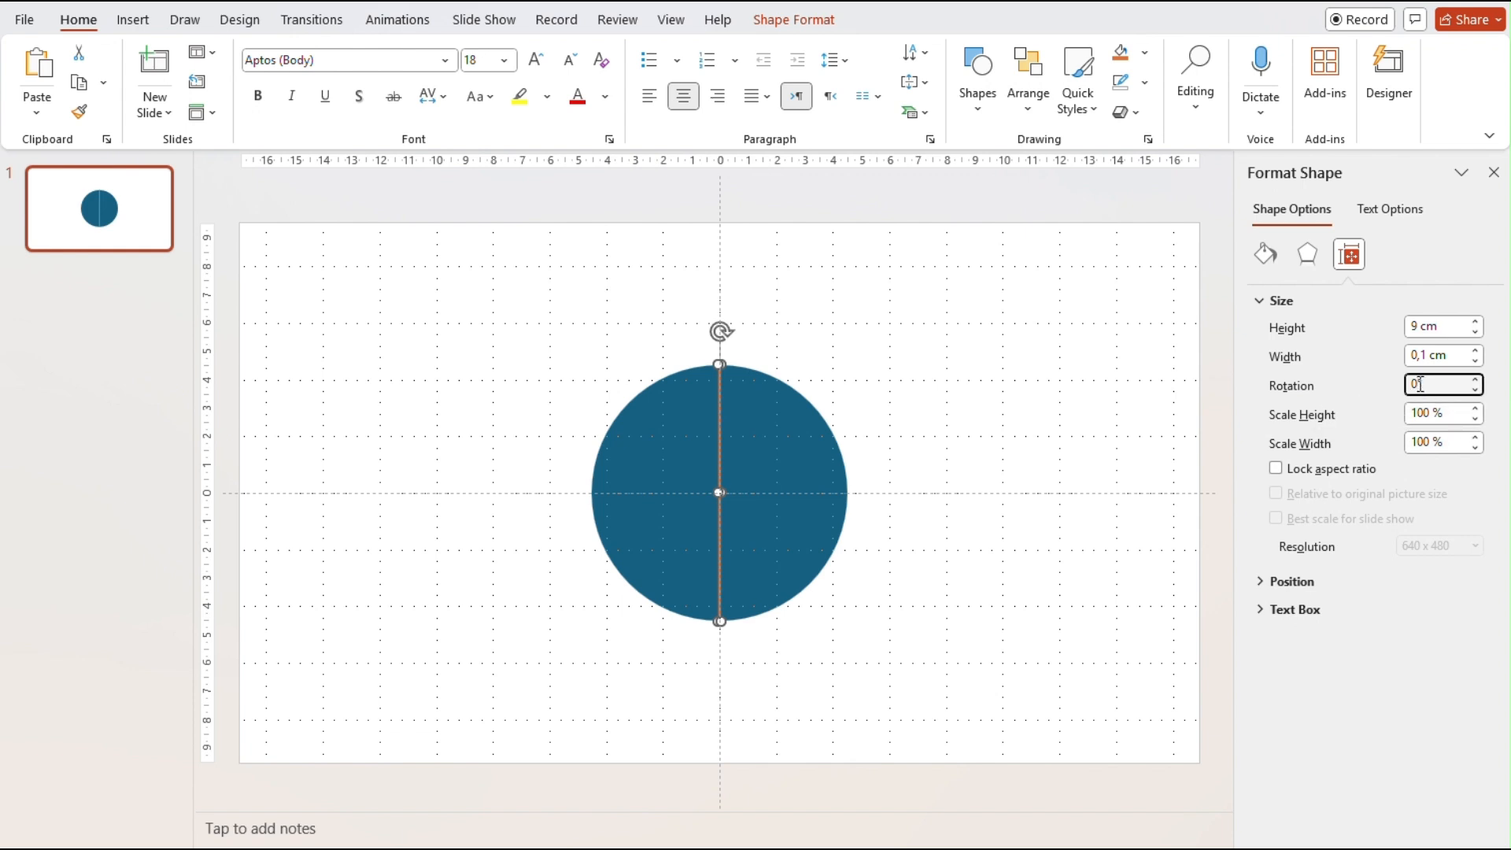
key(BackSpace)
key(BackSpace)
text(90)
key(Return)
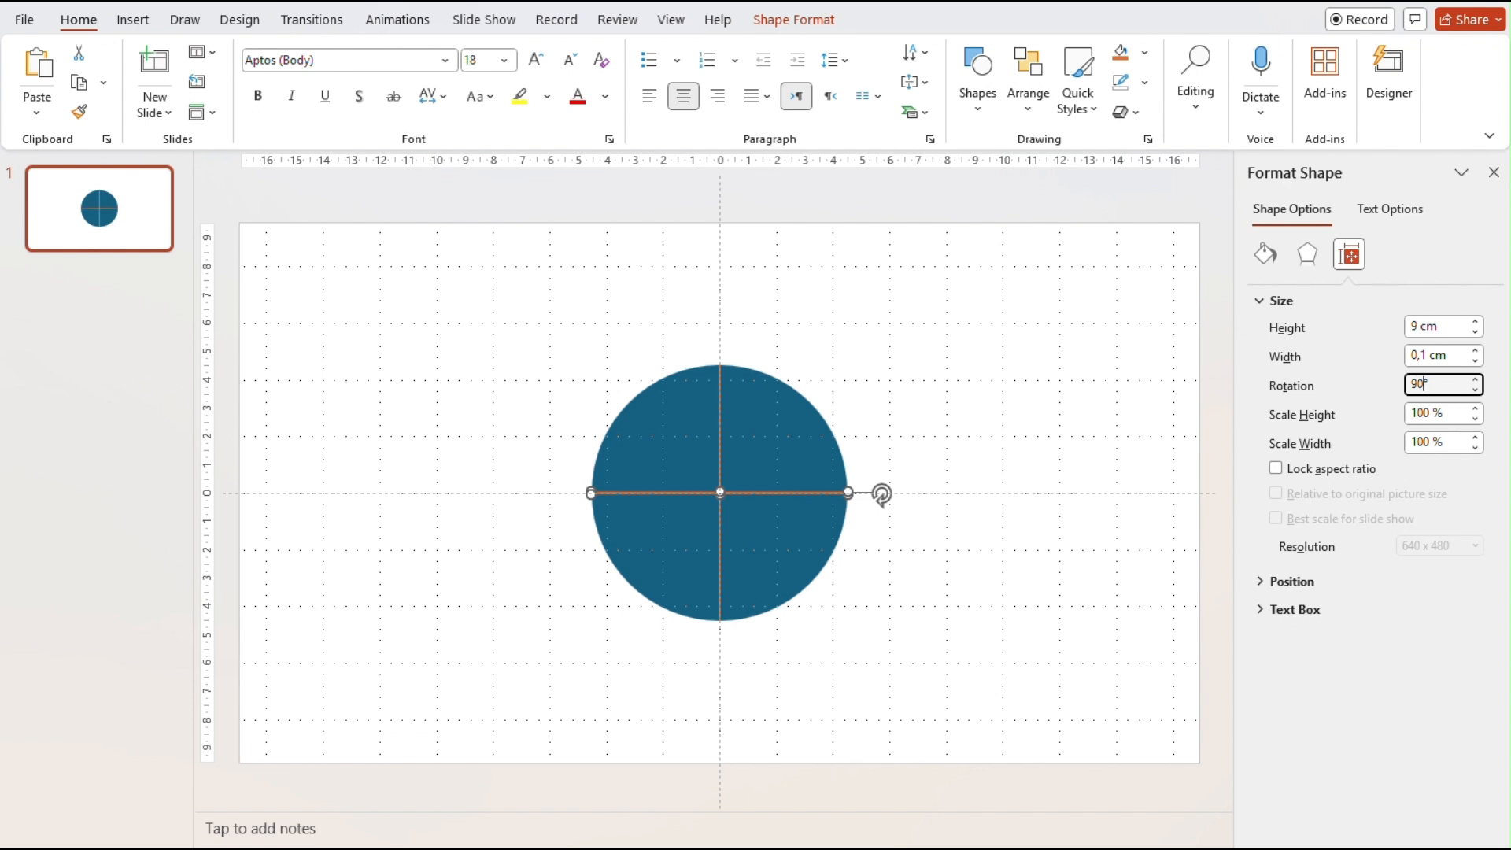
- Set the rotation of one of the remaining upright orange strips to 45°
click(721, 420)
key(Tab)
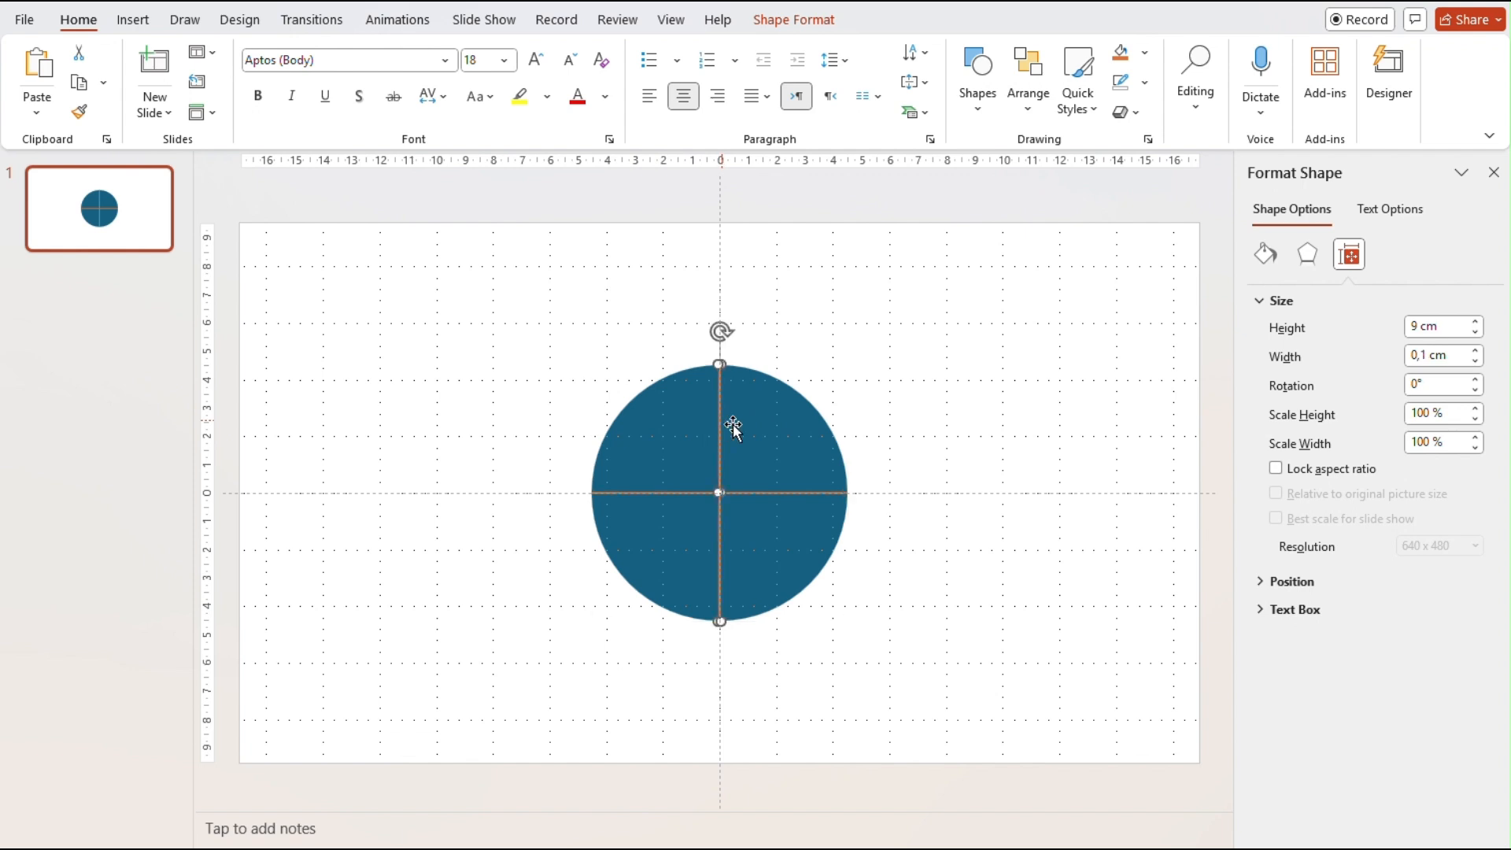
click(1415, 384)
text(4)
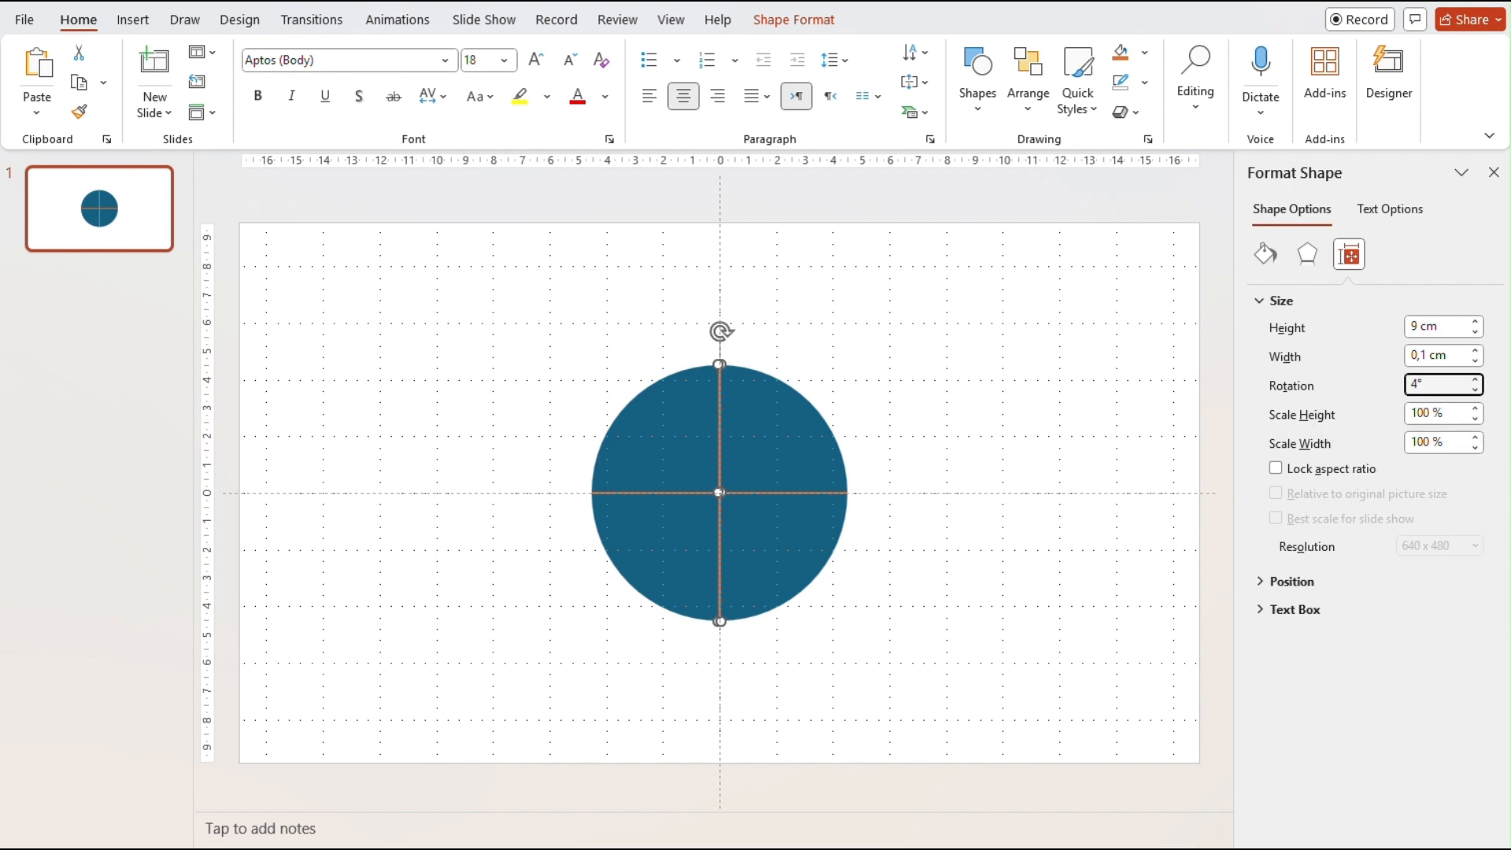
text(5)
key(Return)
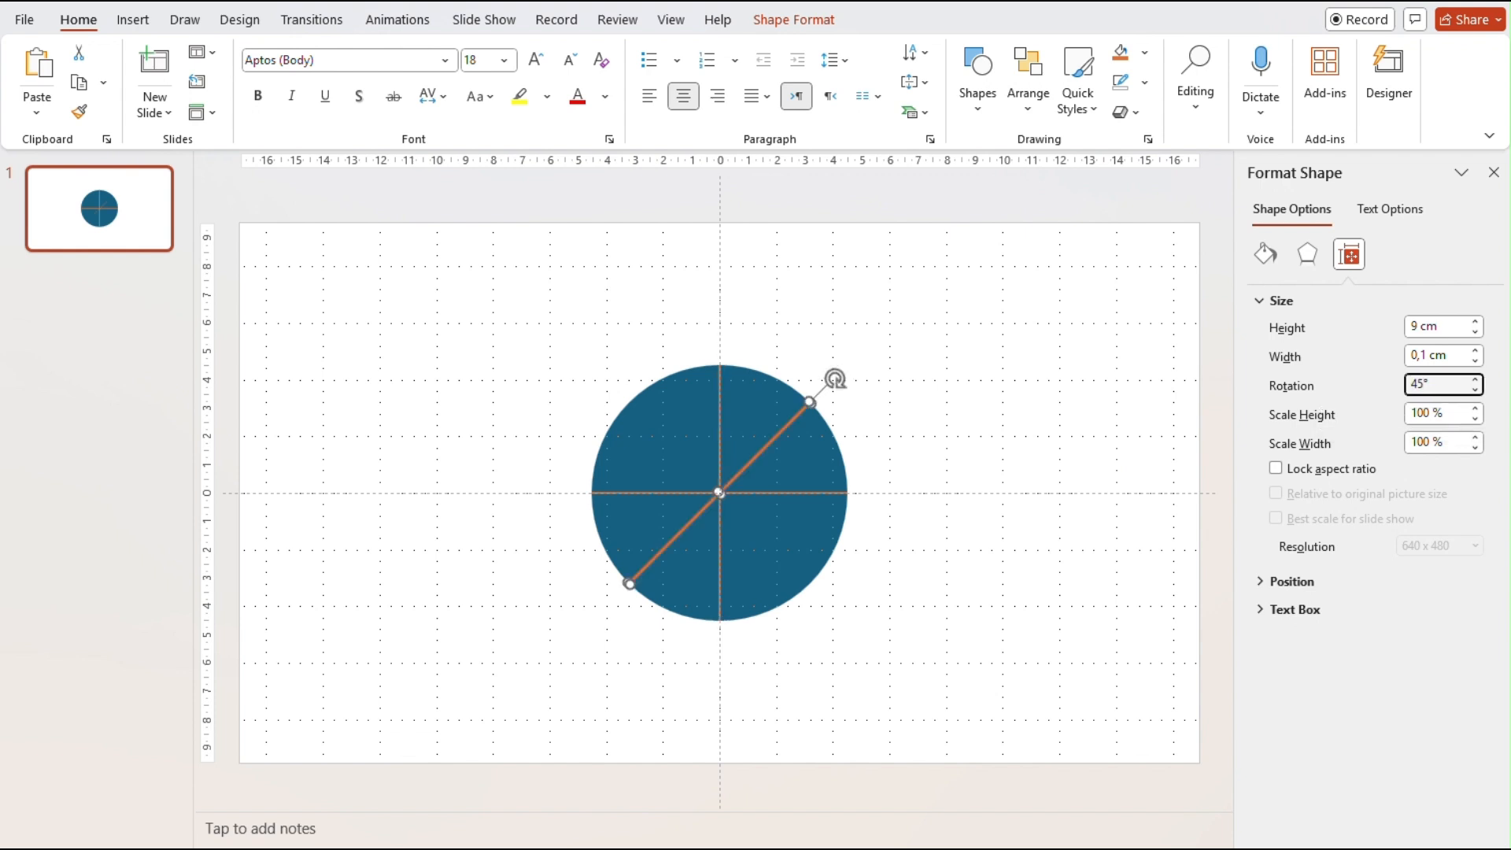
- Set the rotation of an upright orange strip on the circle to 135° and close the shape formatting pane
click(721, 392)
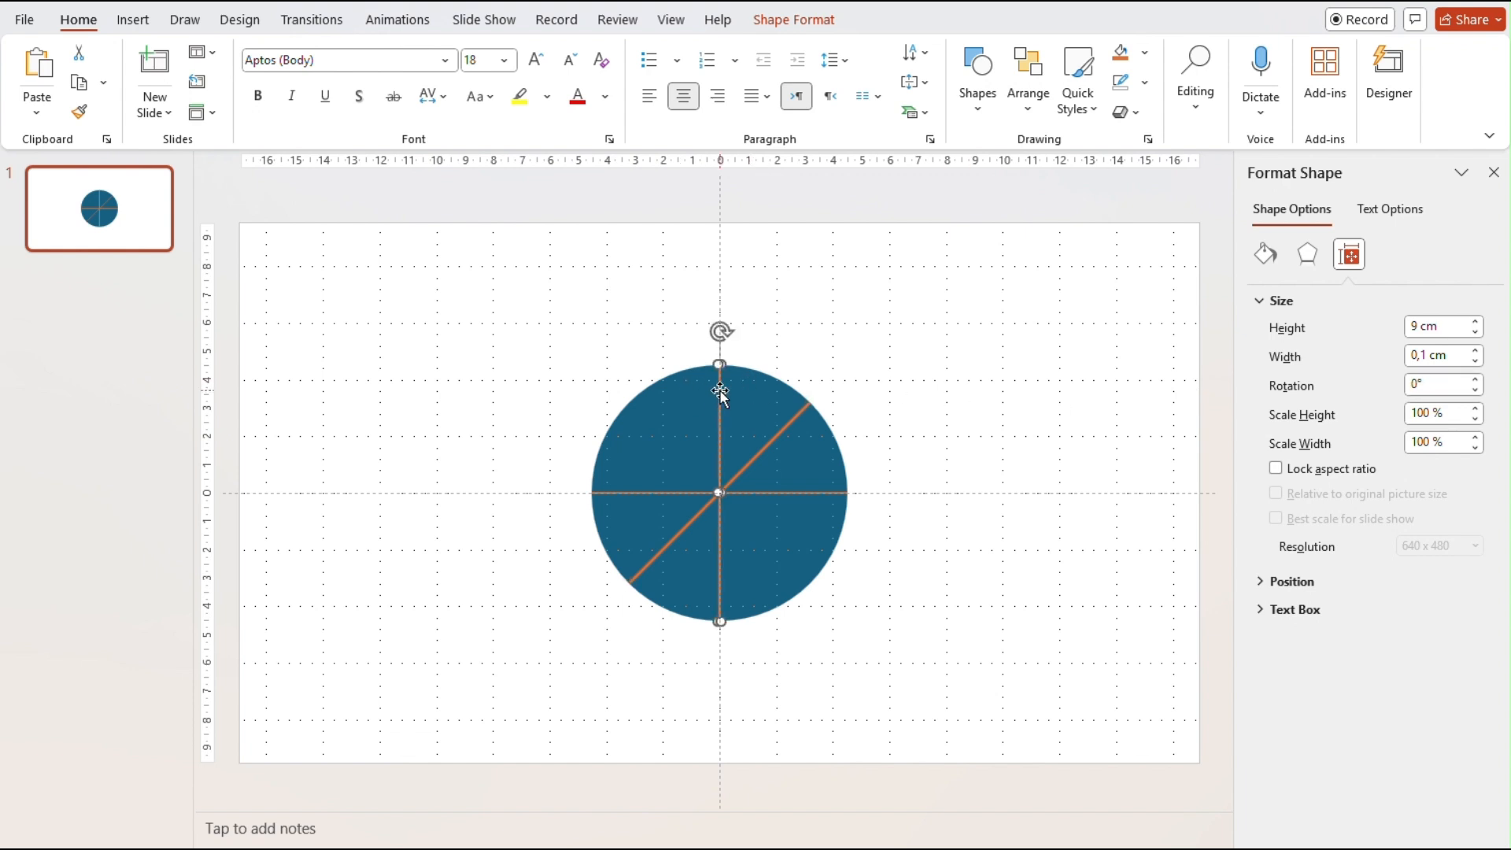
click(1416, 384)
key(BackSpace)
text(135)
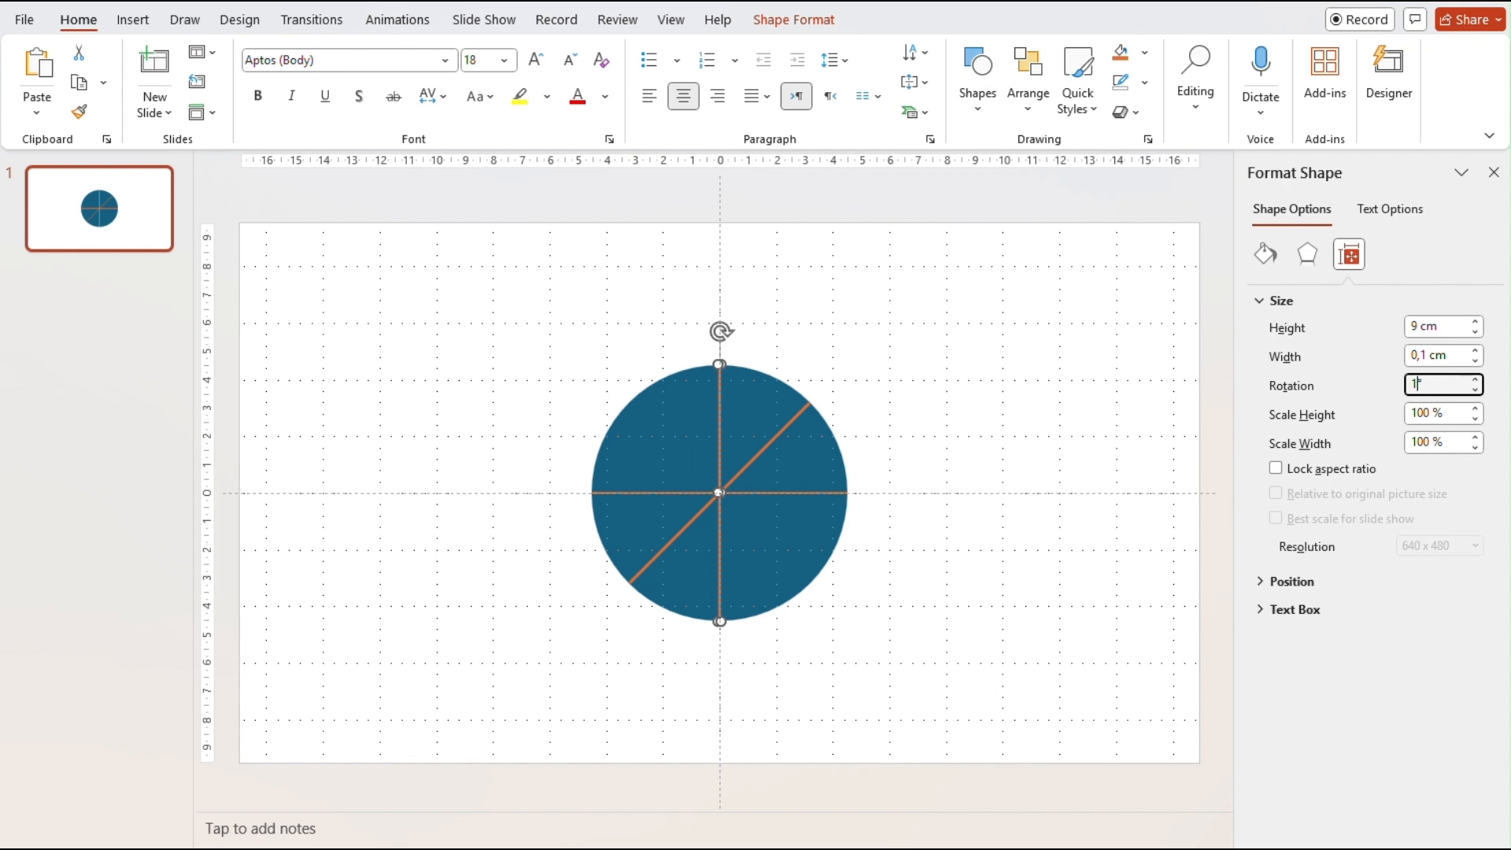
key(Return)
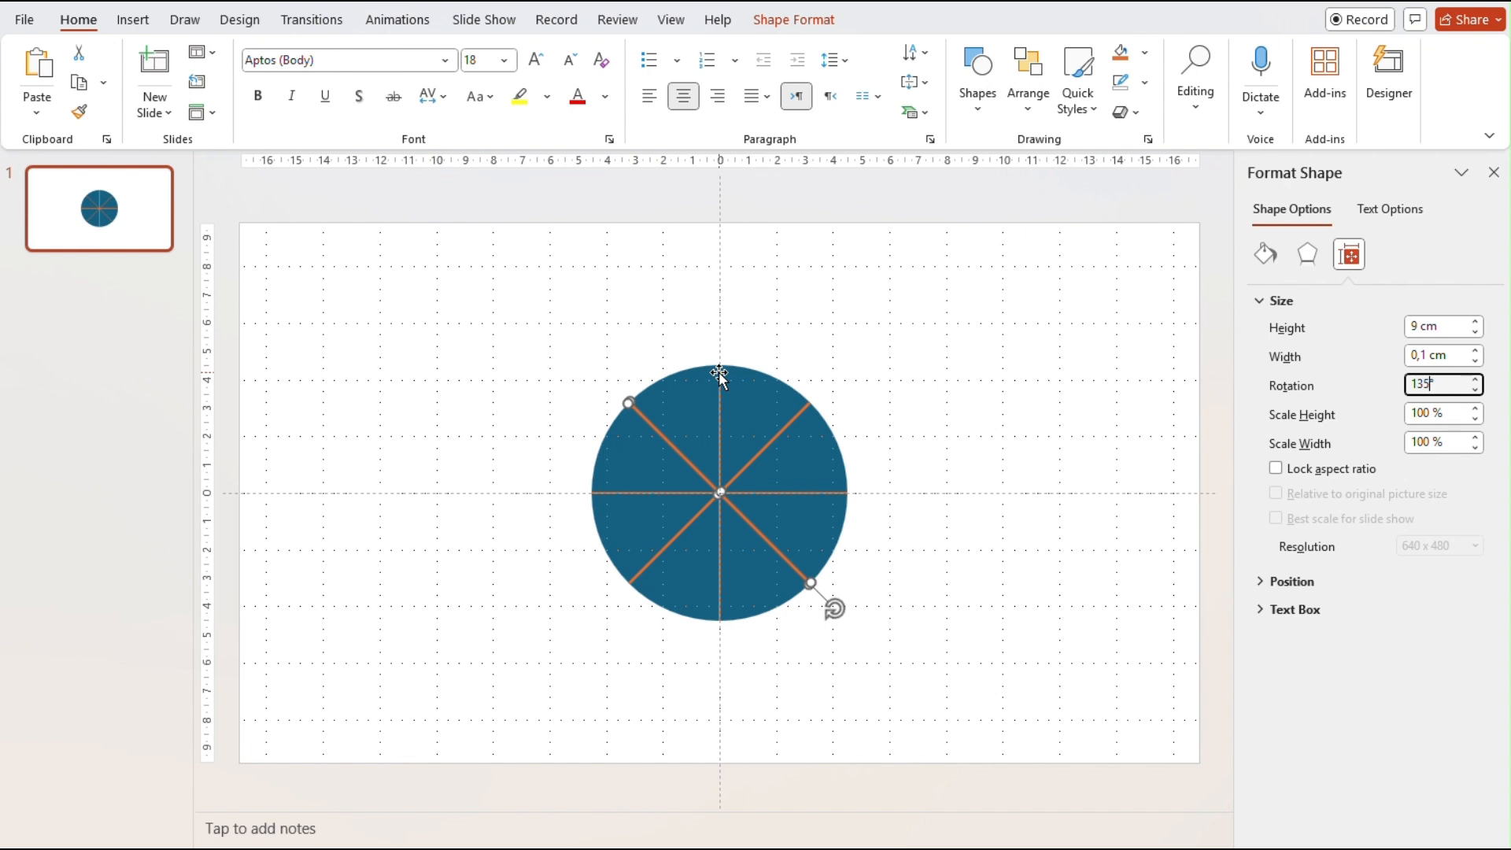
click(1493, 172)
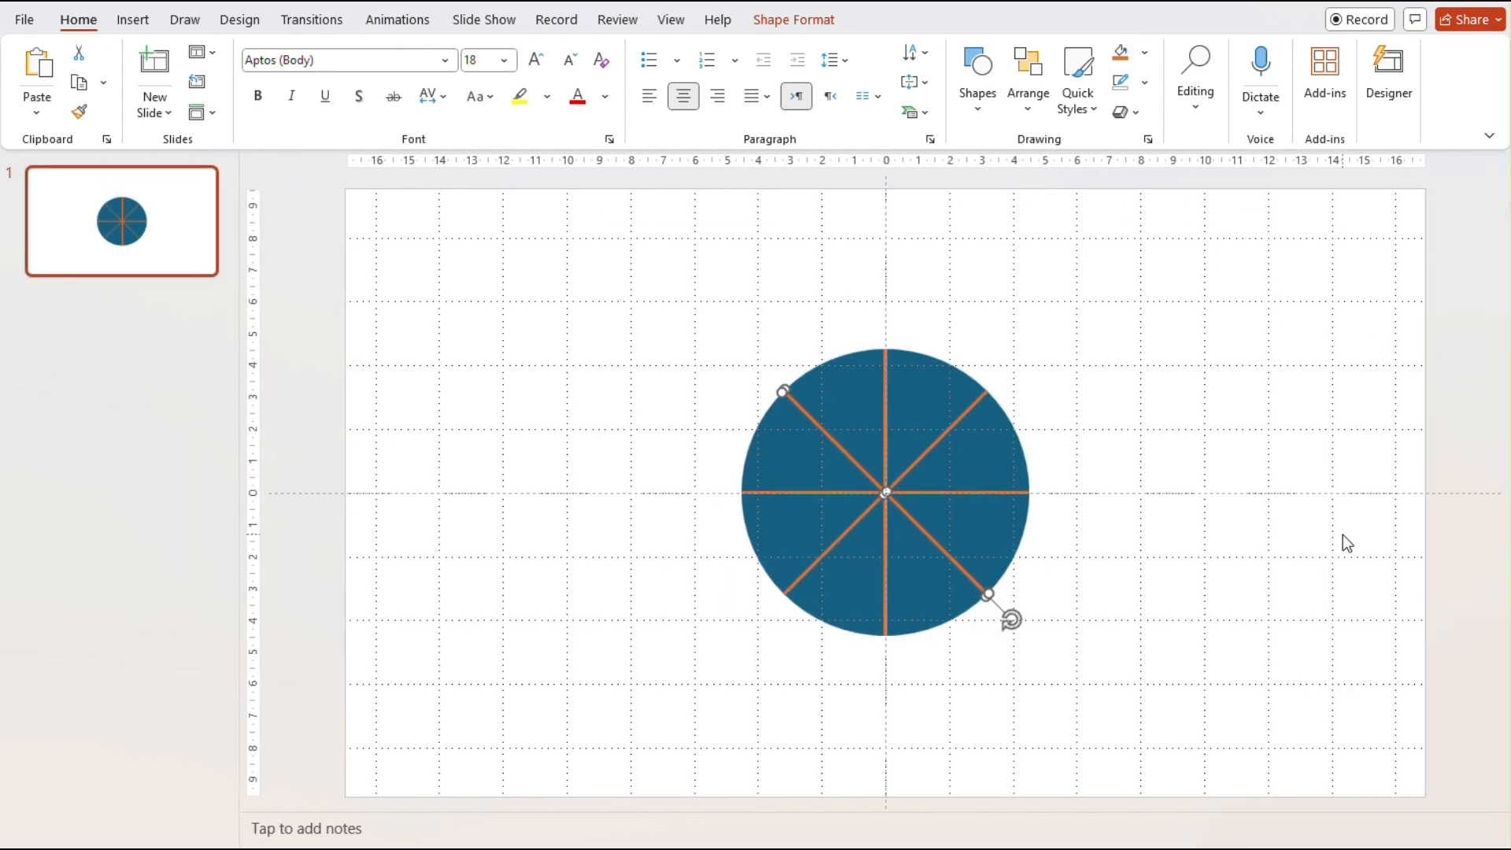
- Fragment the circle together with all four orange strips using Merge Shapes
click(1311, 646)
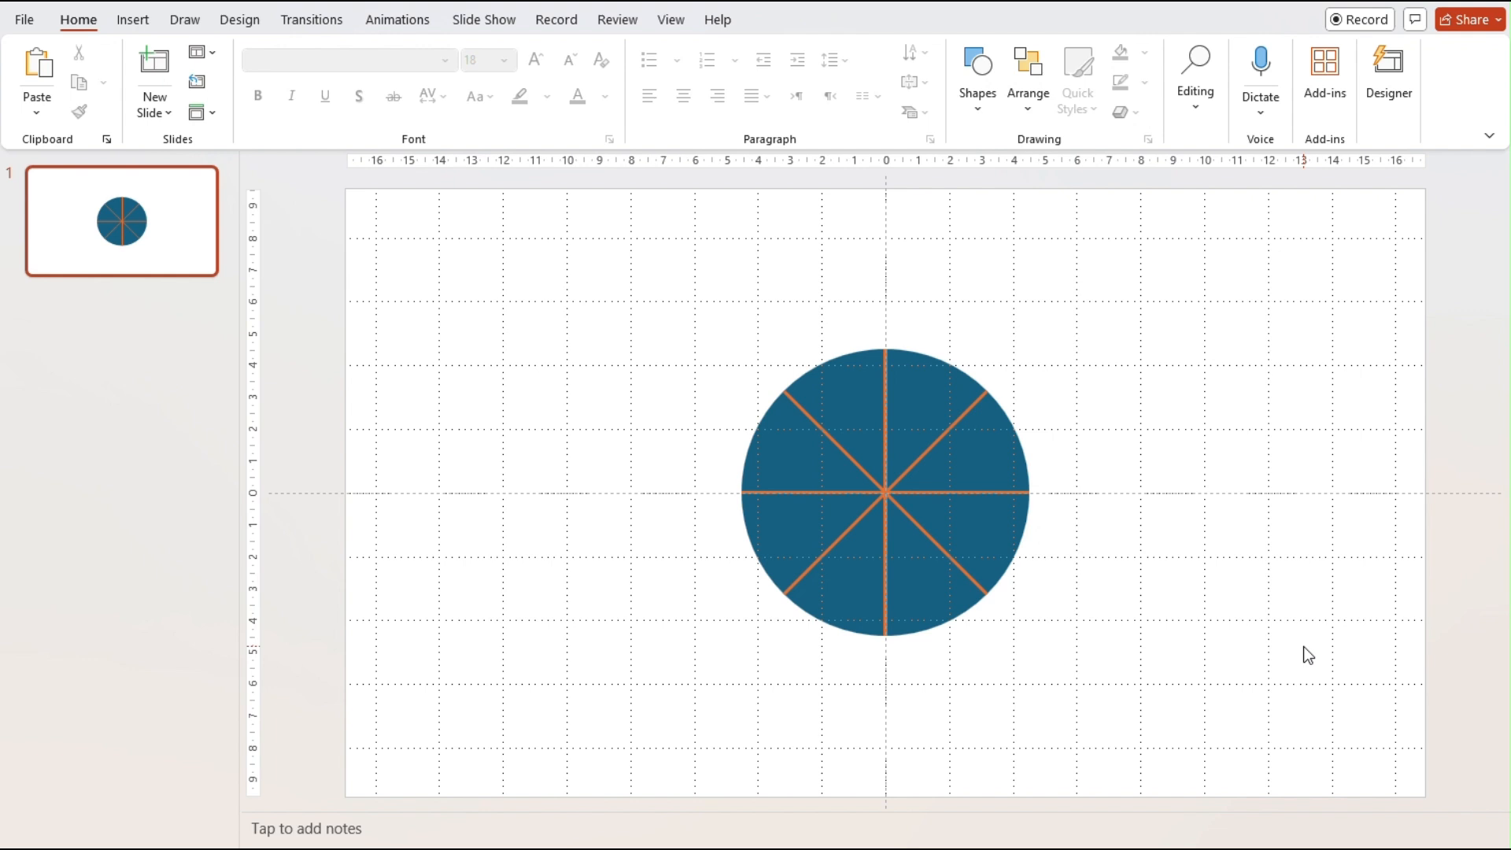
drag(1226, 702, 591, 280)
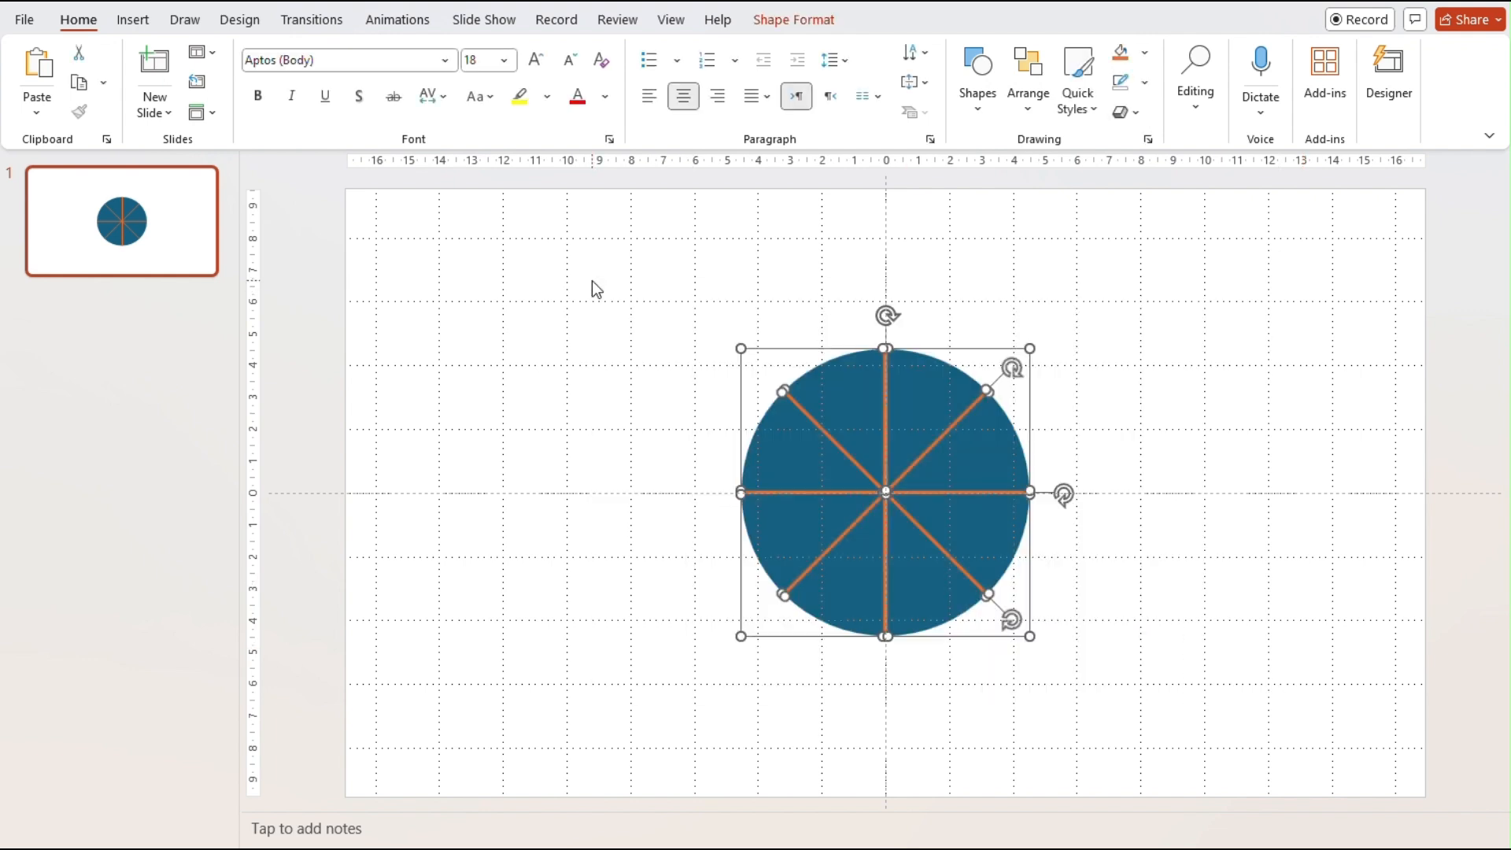
click(791, 22)
click(338, 110)
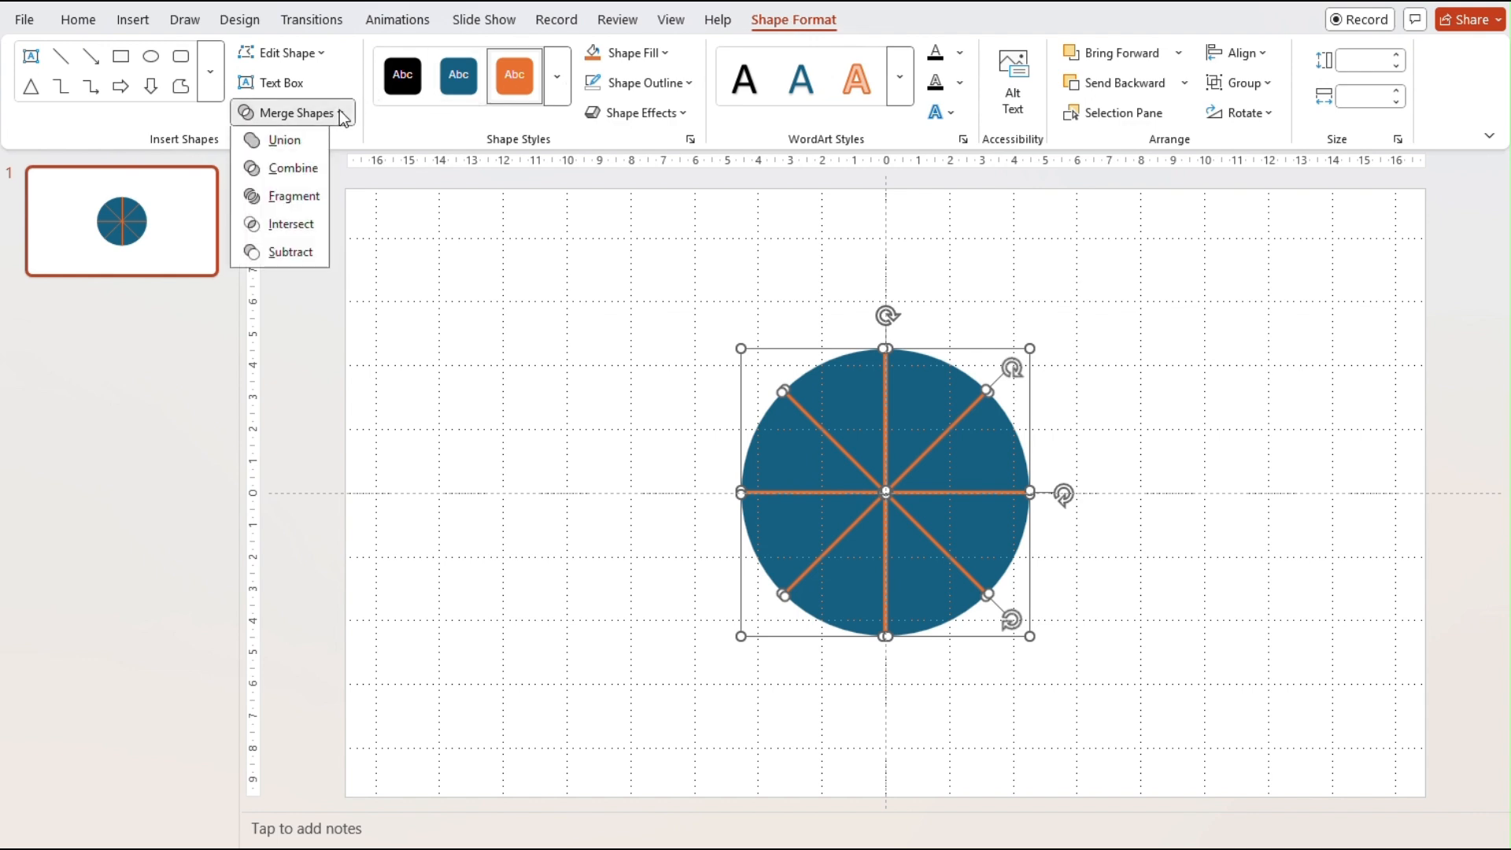
click(300, 206)
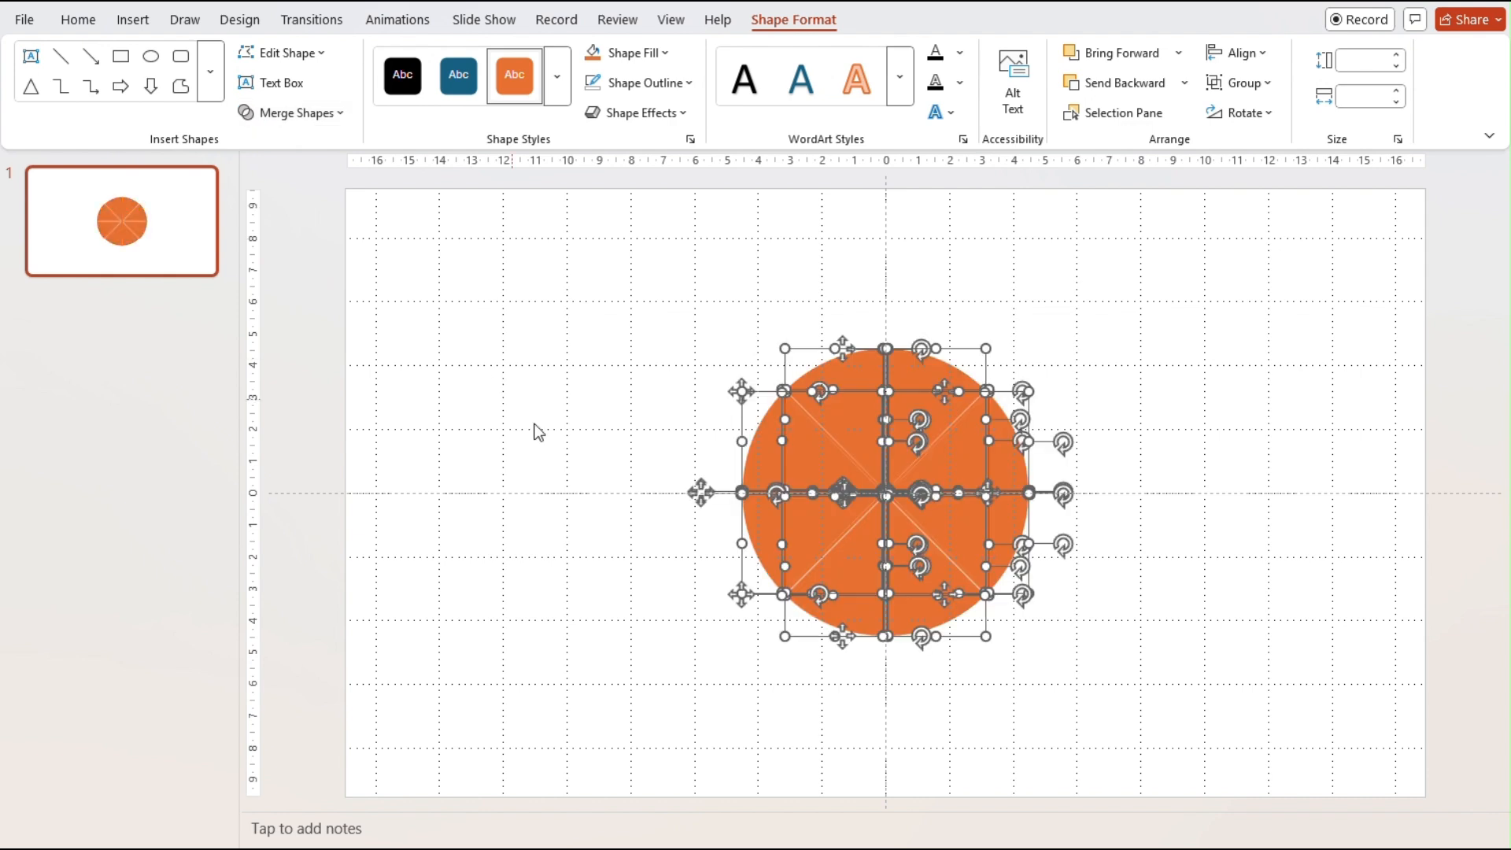
click(582, 501)
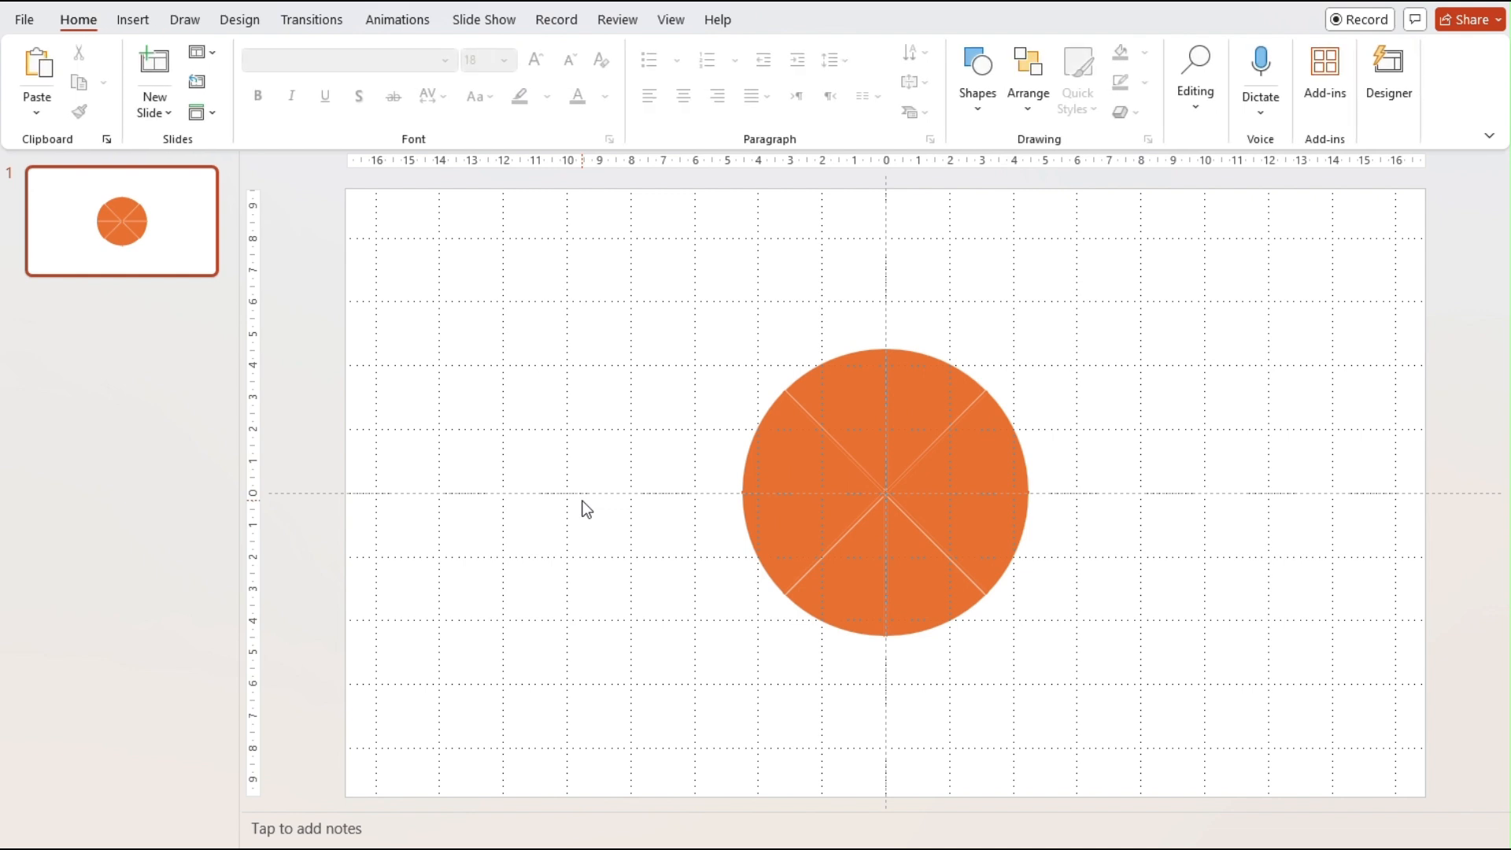
- Delete the thin strip pieces between the segments clockwise, from the upper-left diagonal round to the lower vertical one
click(798, 406)
key(Delete)
click(886, 391)
key(Delete)
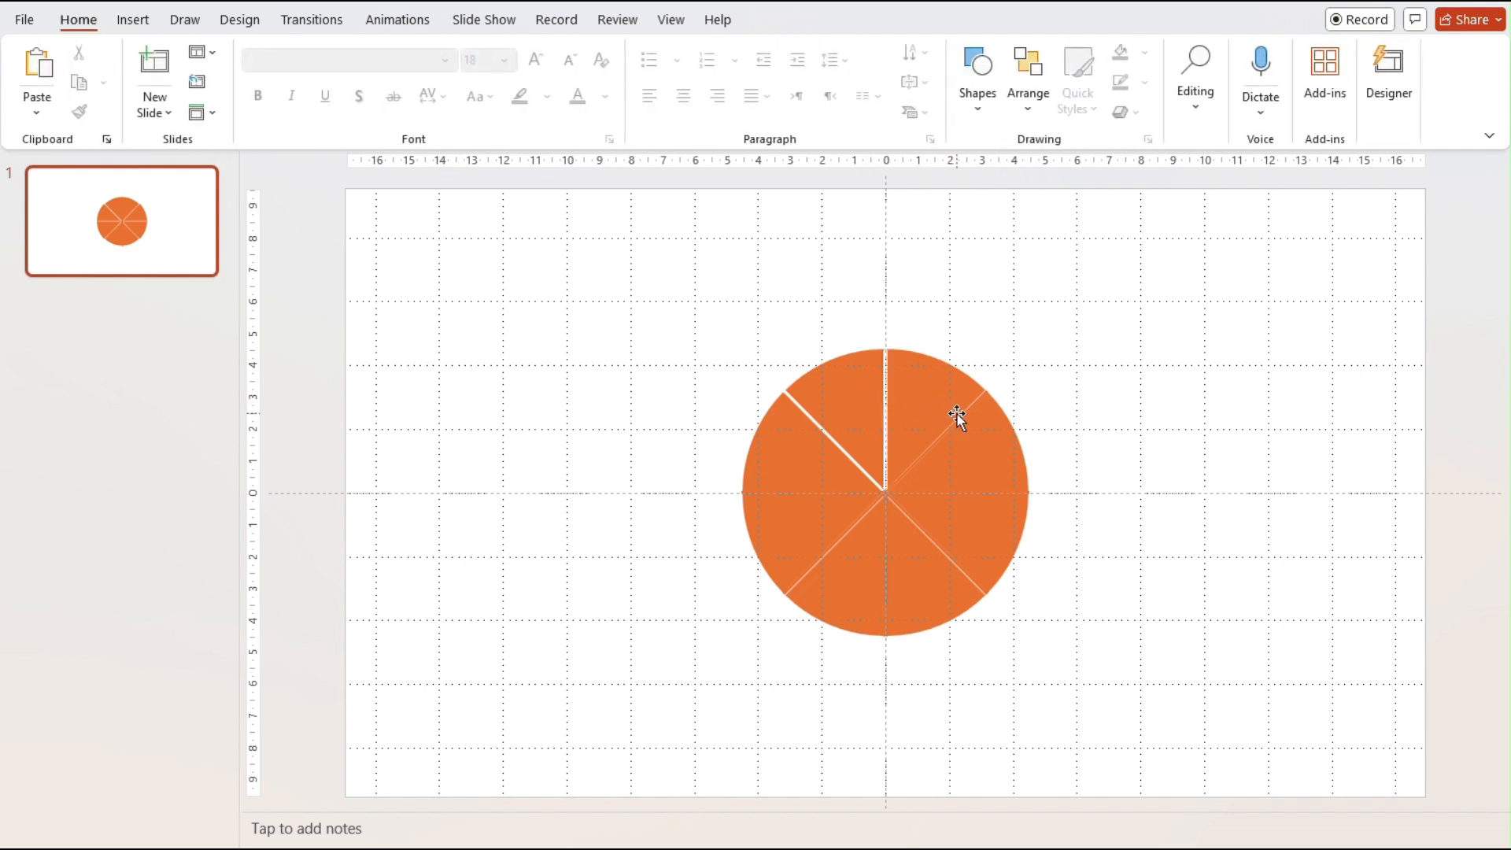
click(961, 417)
key(Delete)
click(971, 492)
key(Delete)
click(952, 560)
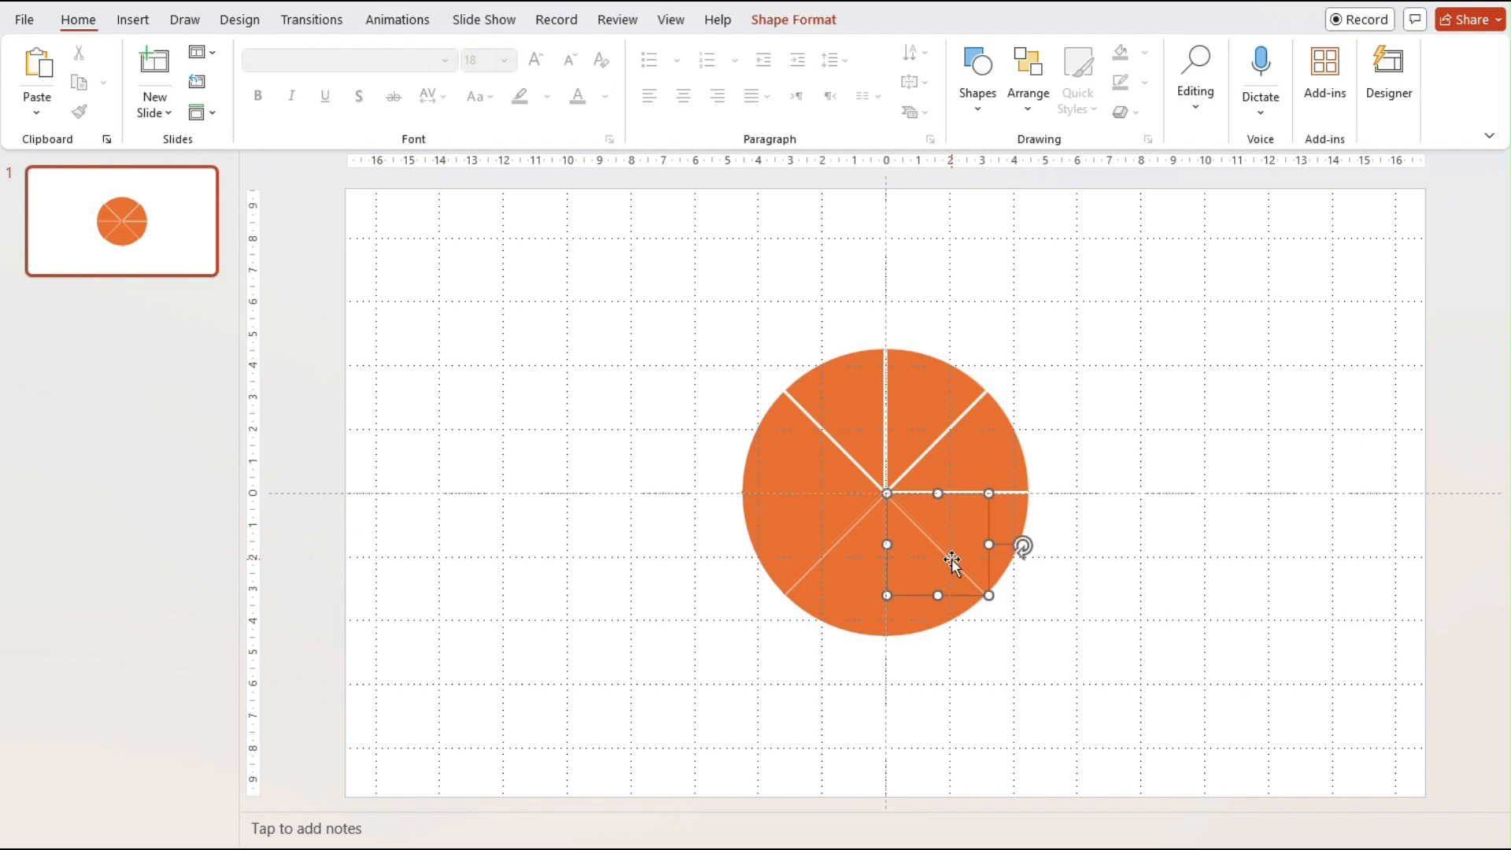
key(Delete)
click(887, 574)
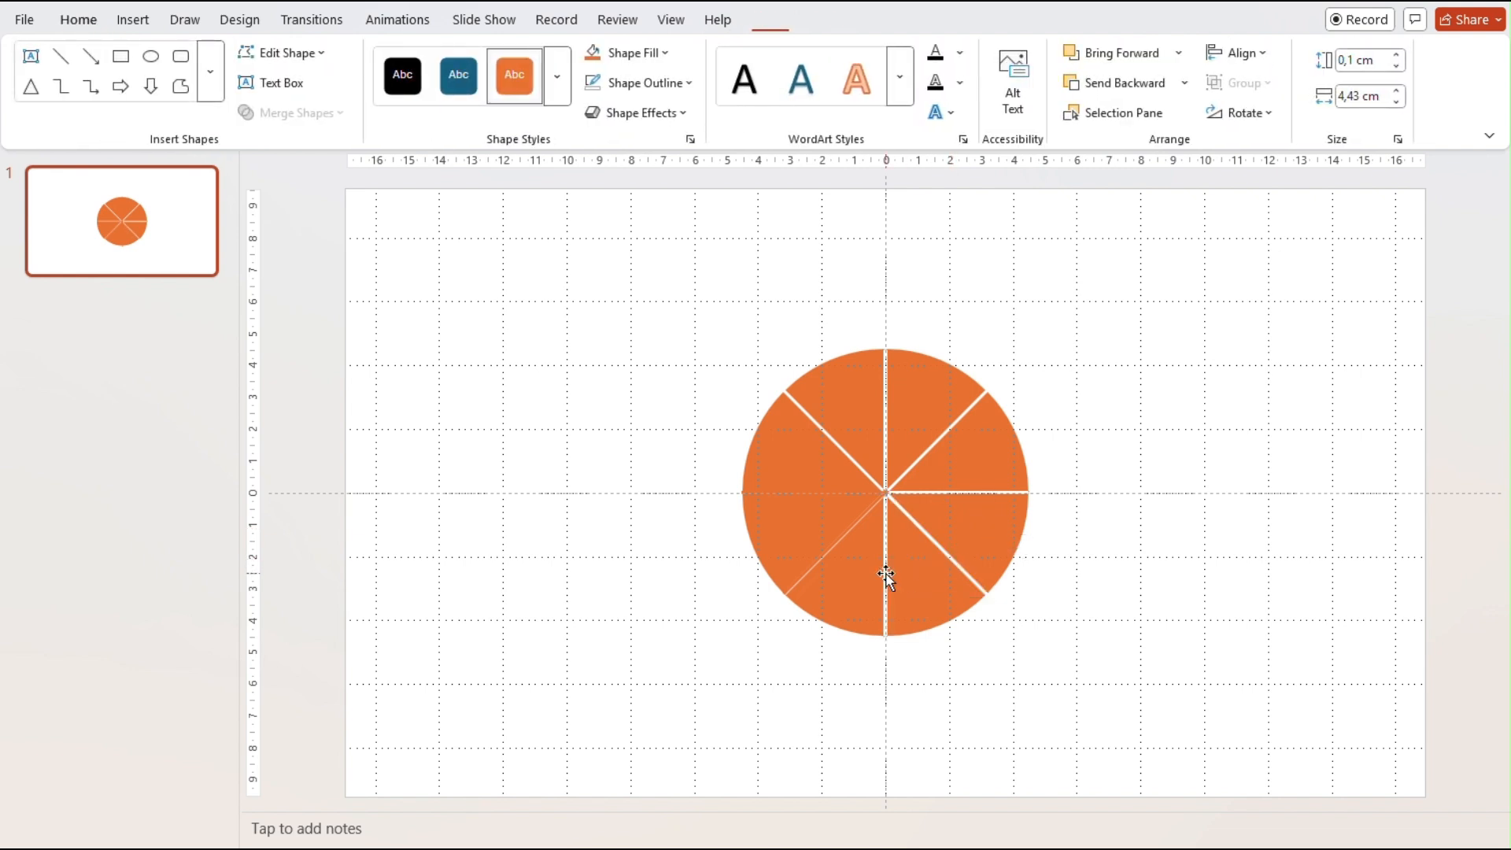
key(Delete)
- Delete the left horizontal strip piece with the small fragments at the circle's center, and the lower-left diagonal piece
drag(704, 454, 962, 547)
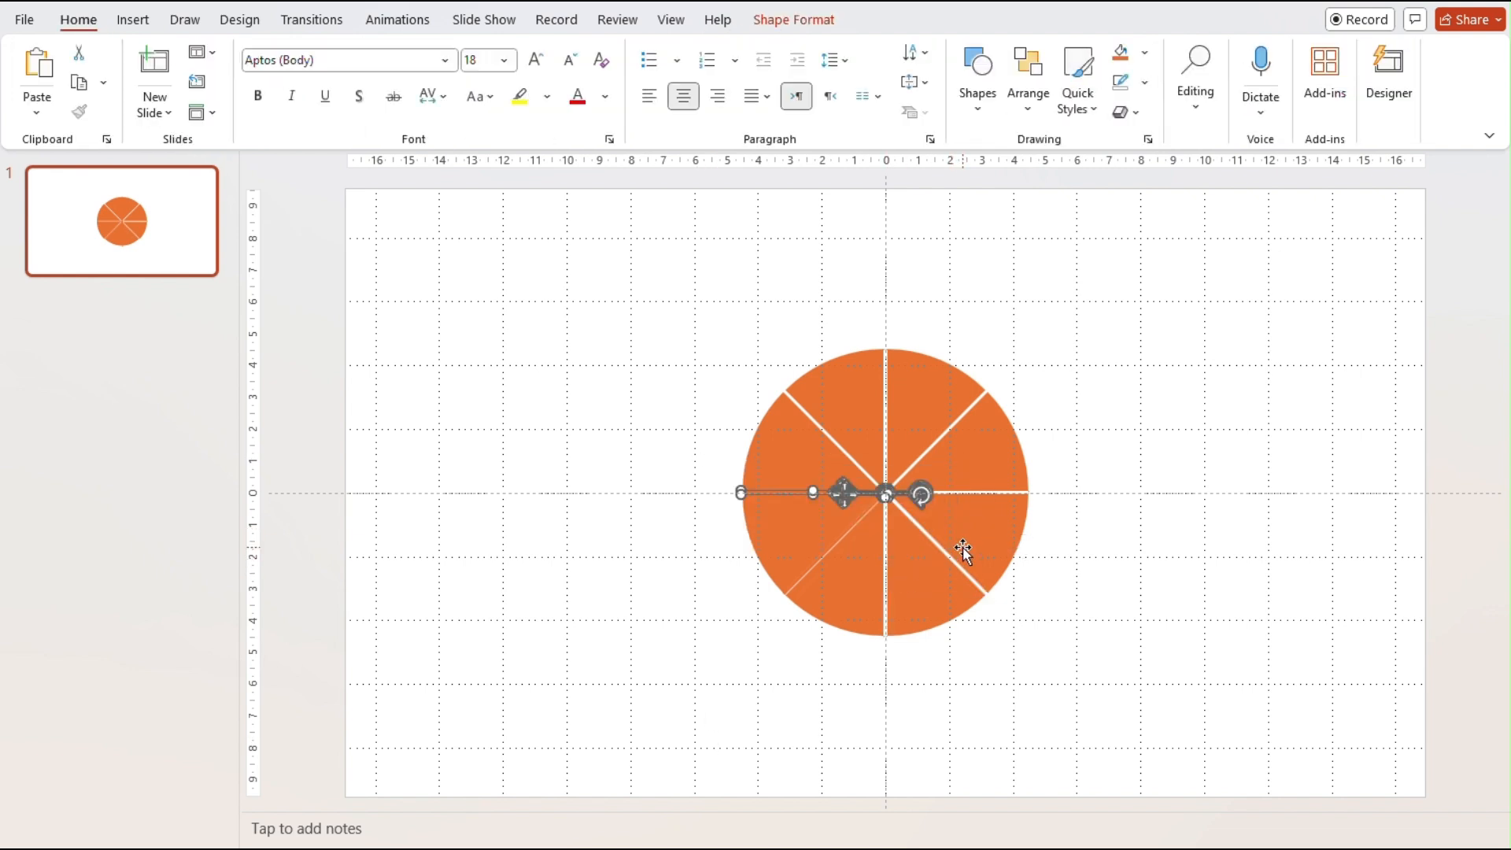
key(Delete)
click(819, 558)
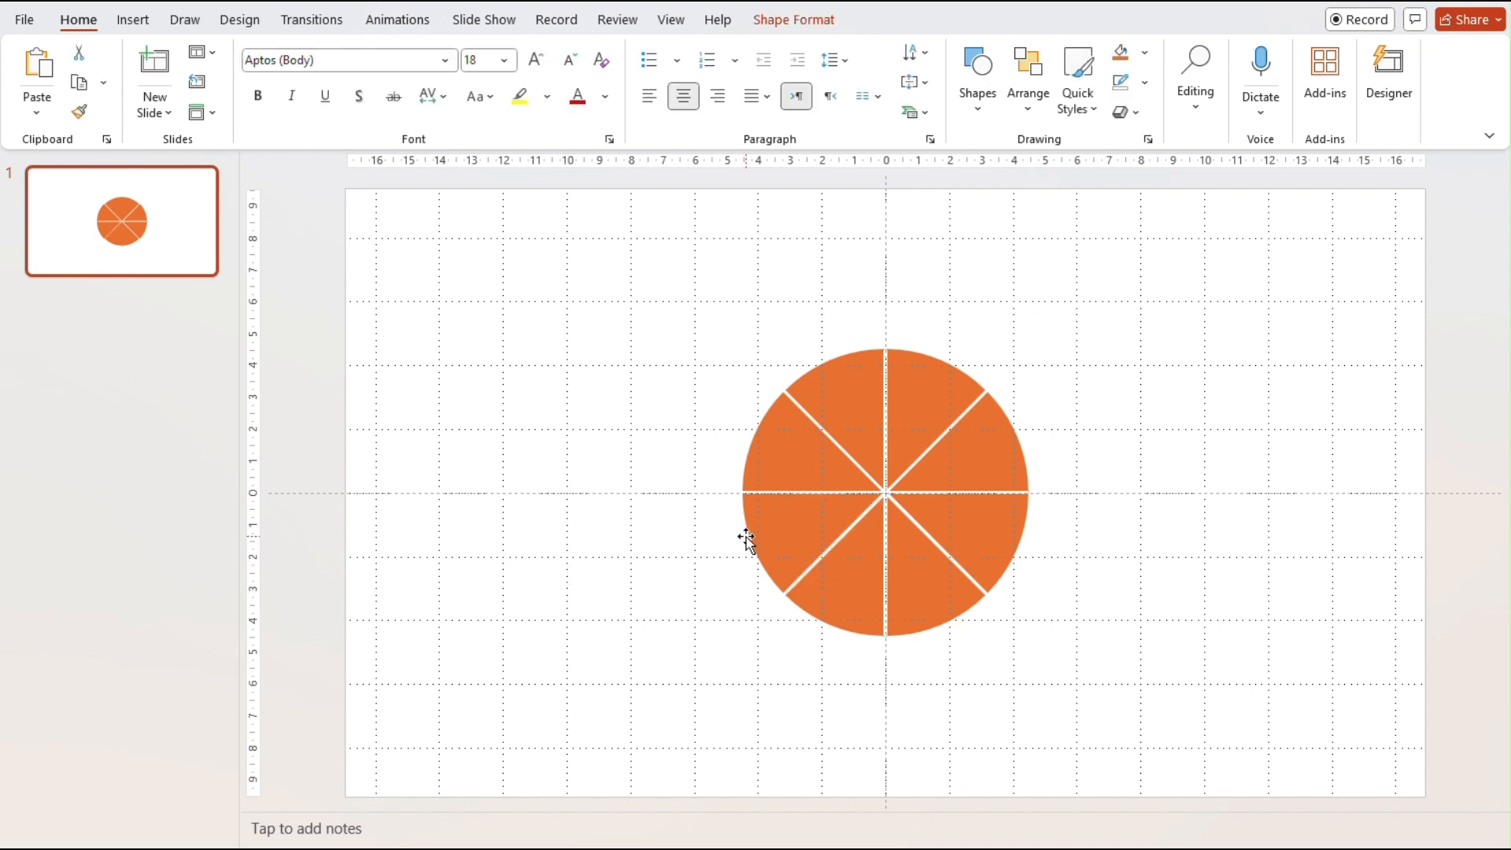
key(Delete)
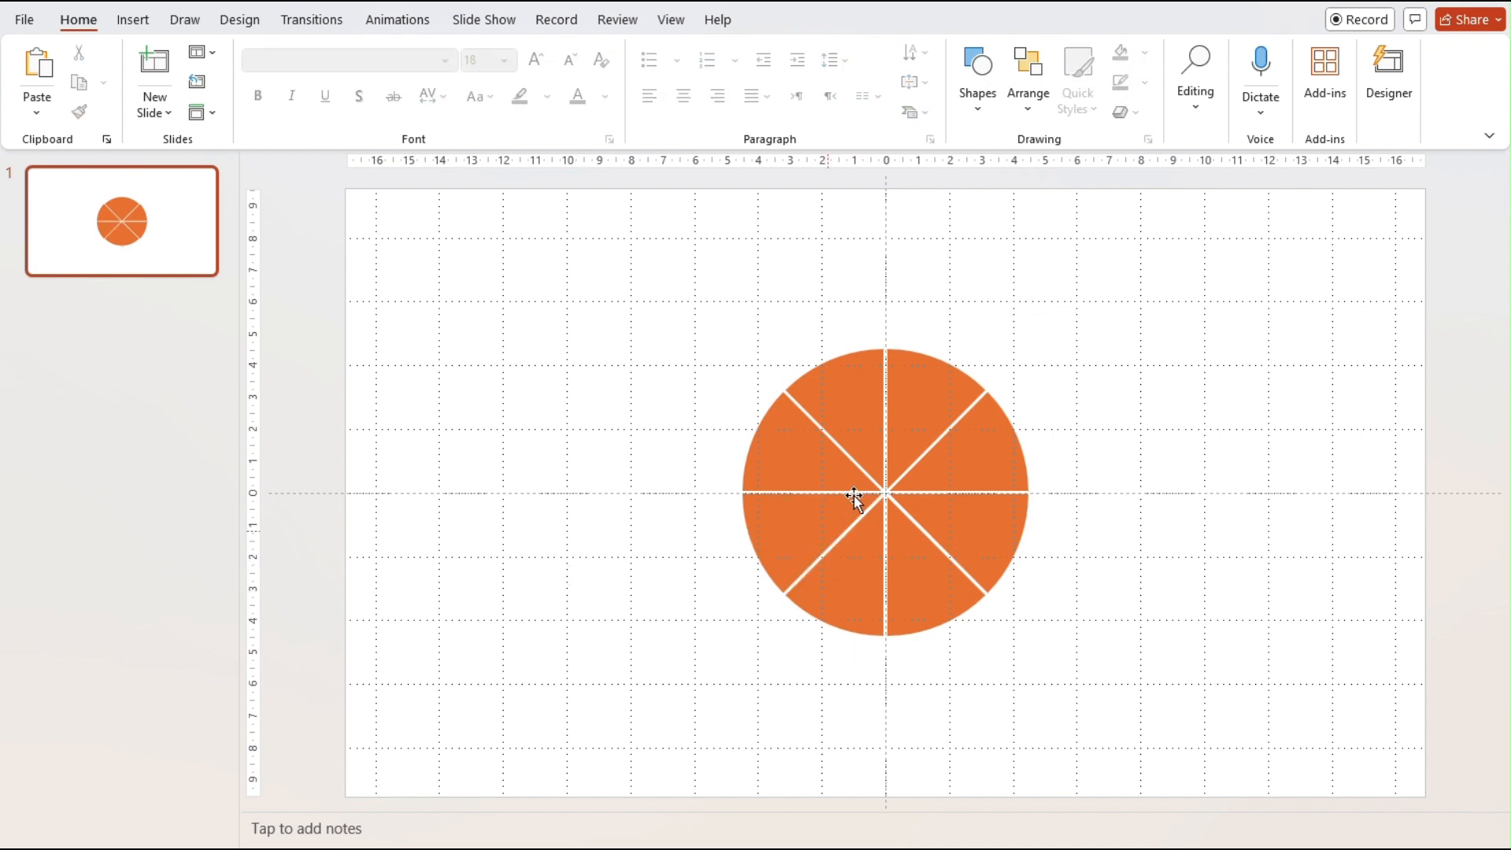
- Select the circle segment immediately right of the upper vertical gap
click(917, 366)
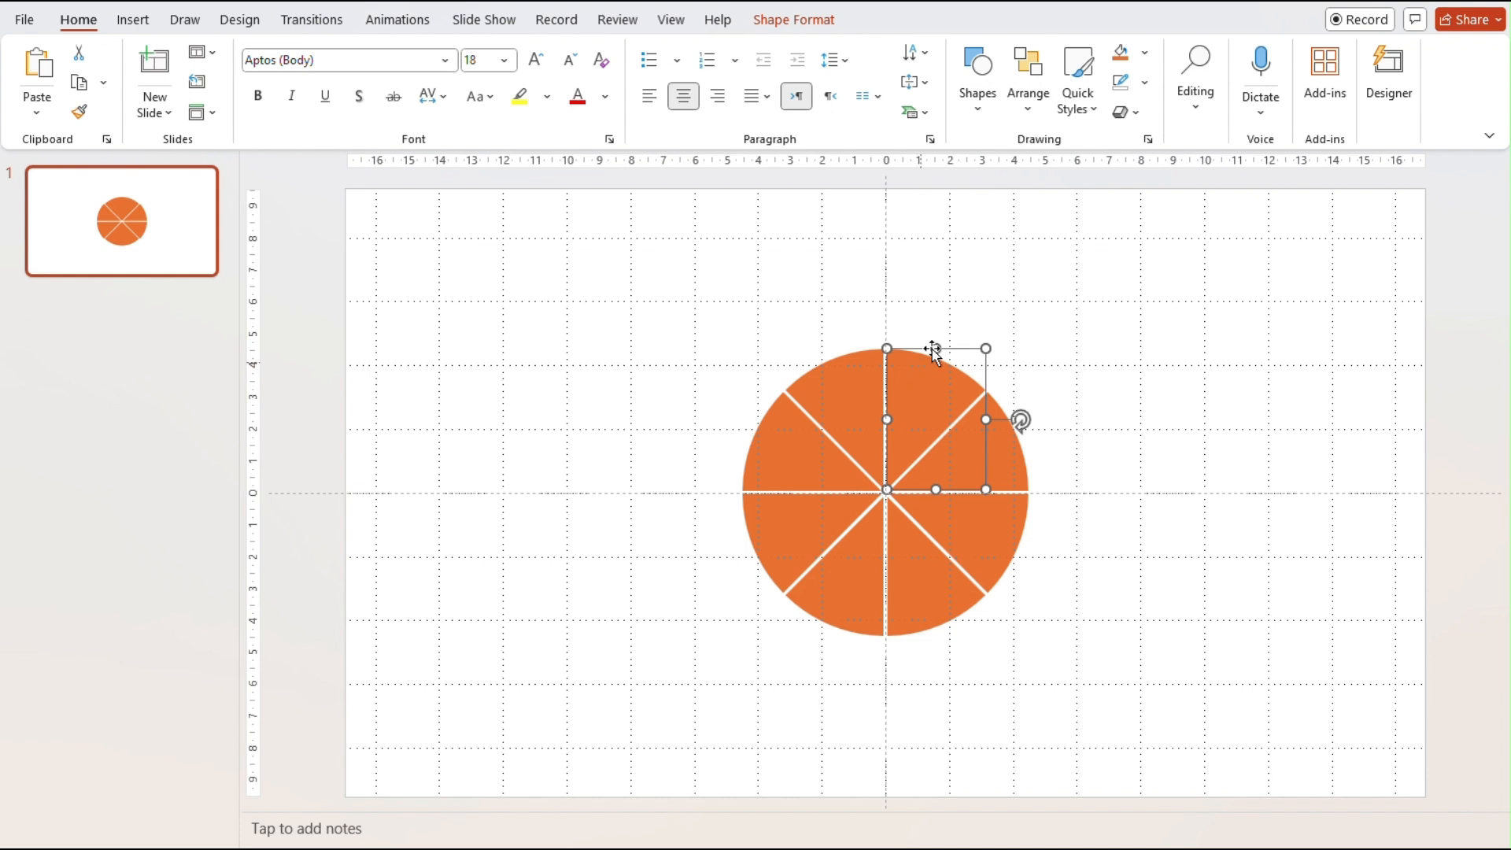